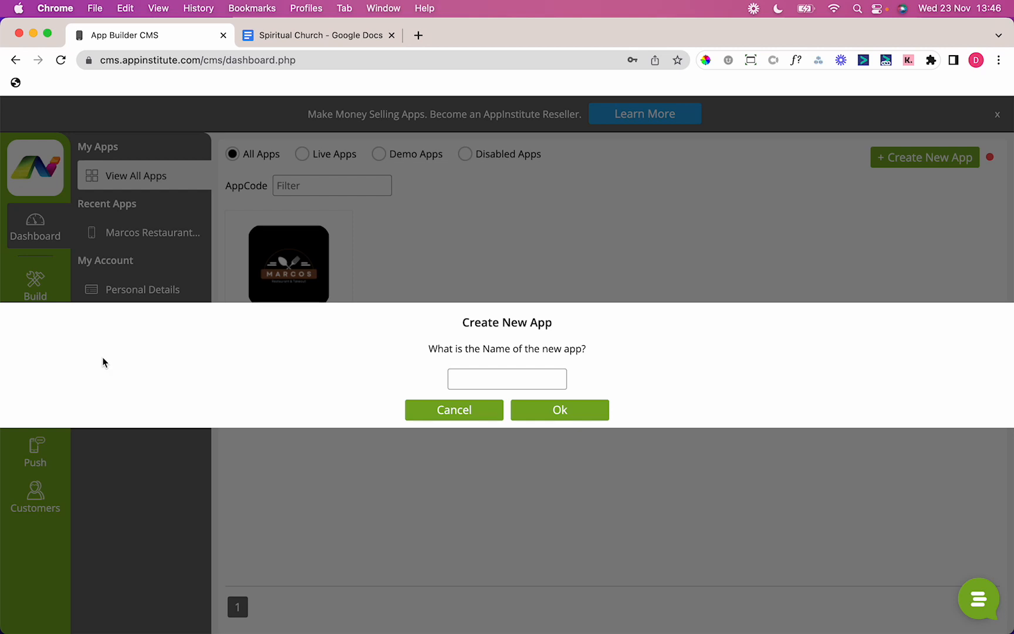
Create a new app named Spiritual Church, copying the name from the title of the Google Docs brief.
click(272, 36)
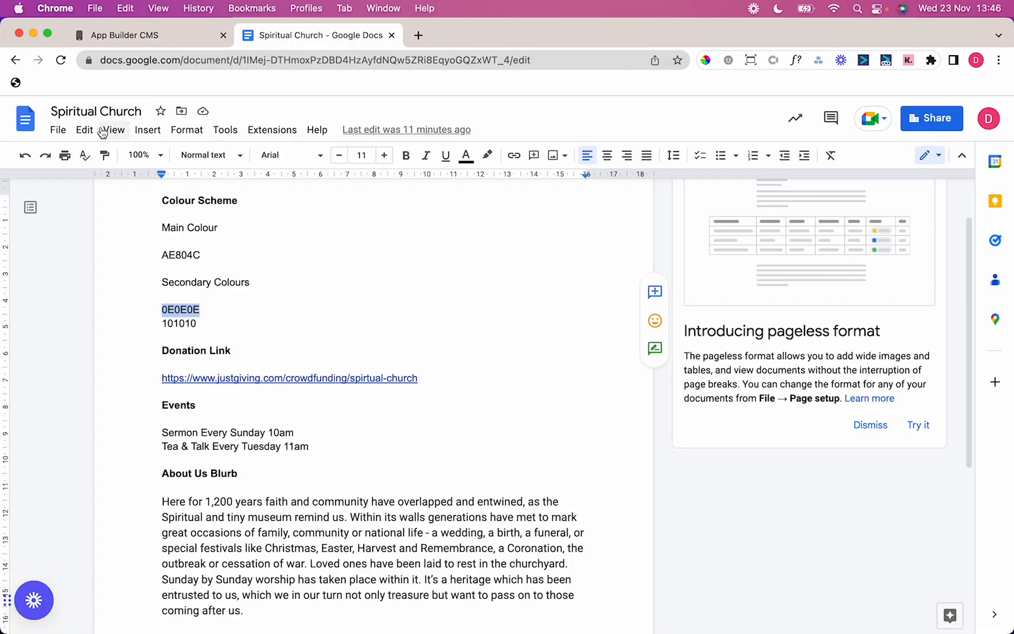
click(96, 111)
key(cmd+c)
click(125, 35)
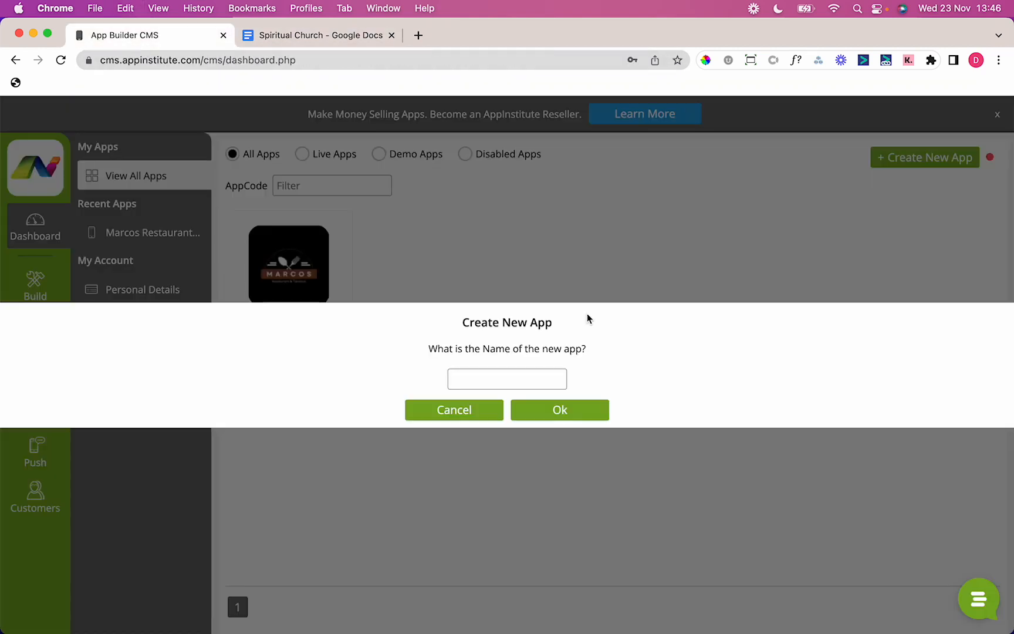
click(511, 379)
key(super+v)
click(556, 415)
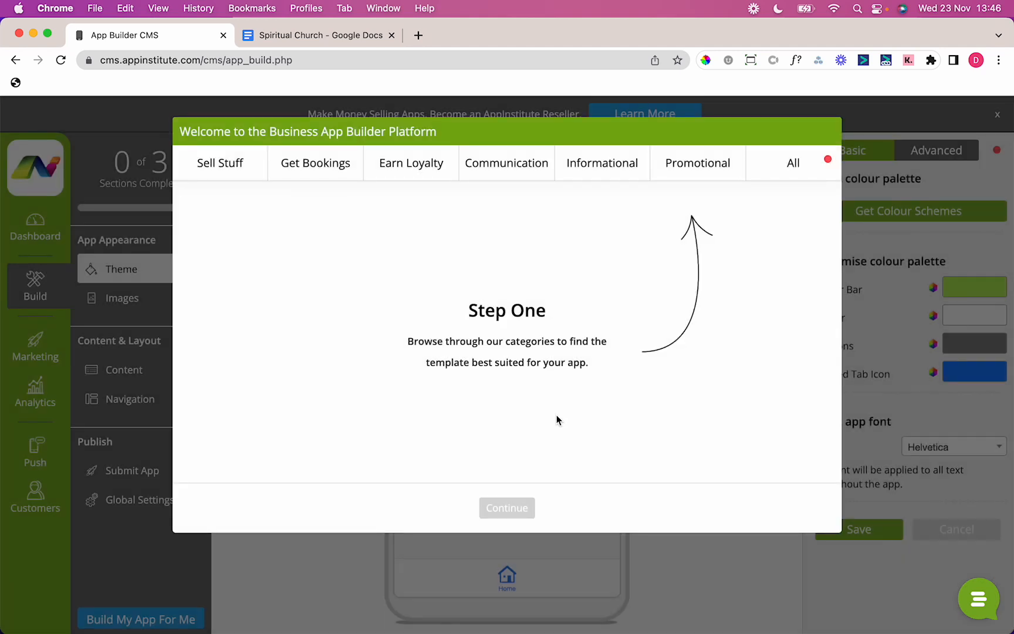
Choose the Church template from the Informational category and continue with the setup.
click(625, 176)
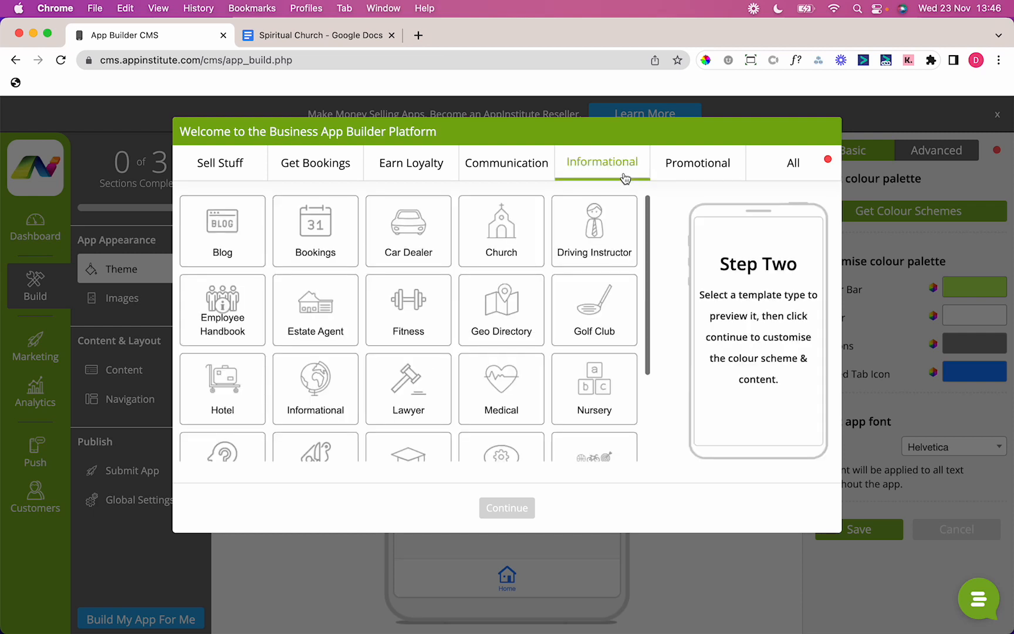
click(492, 252)
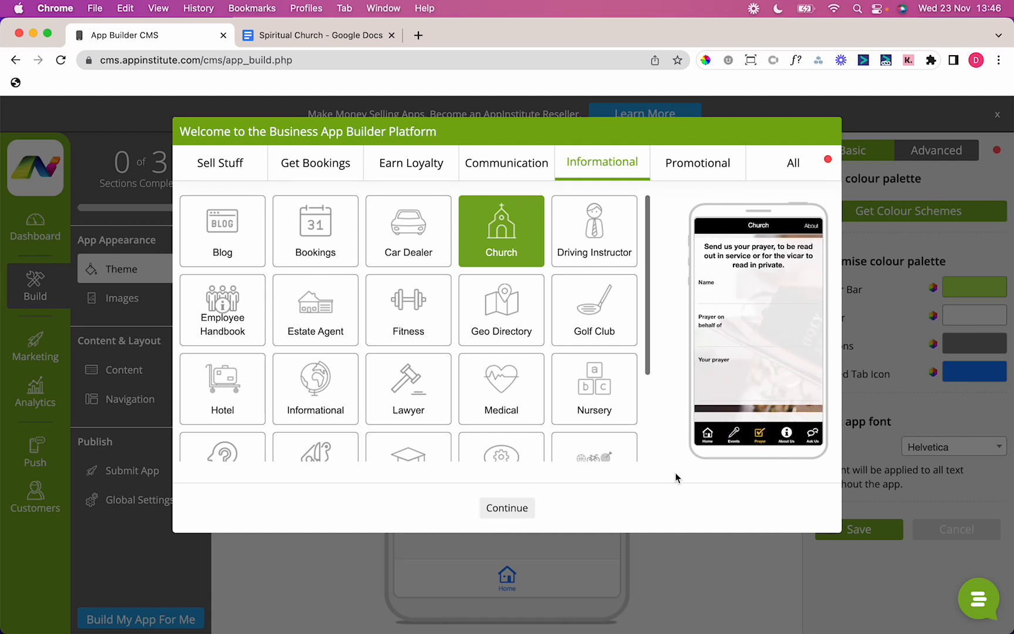
click(522, 512)
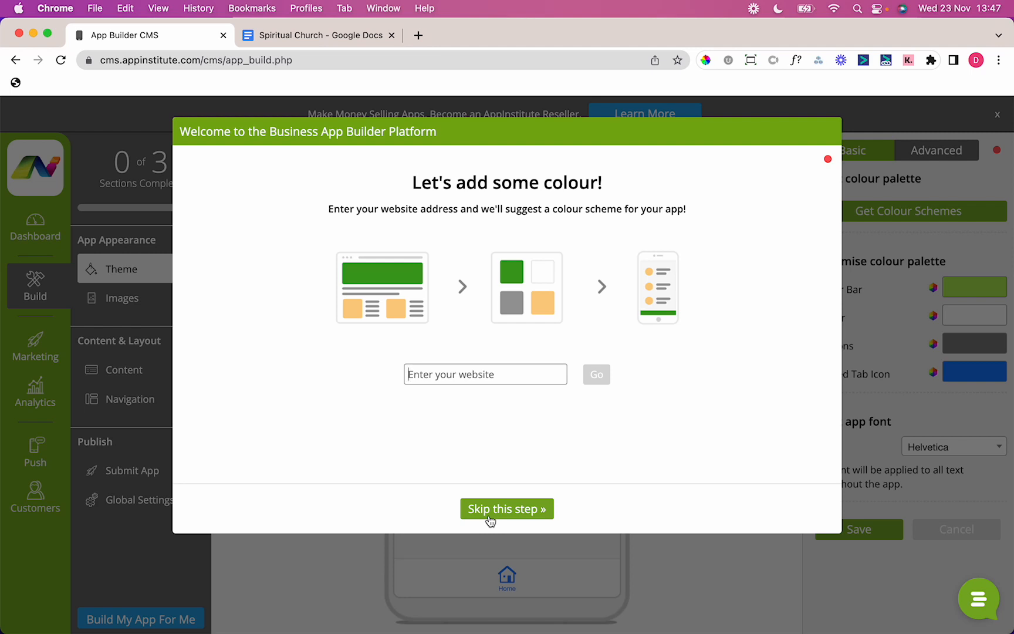
Skip the website colour suggestion and the smartphone preview, and start customising the app.
click(490, 511)
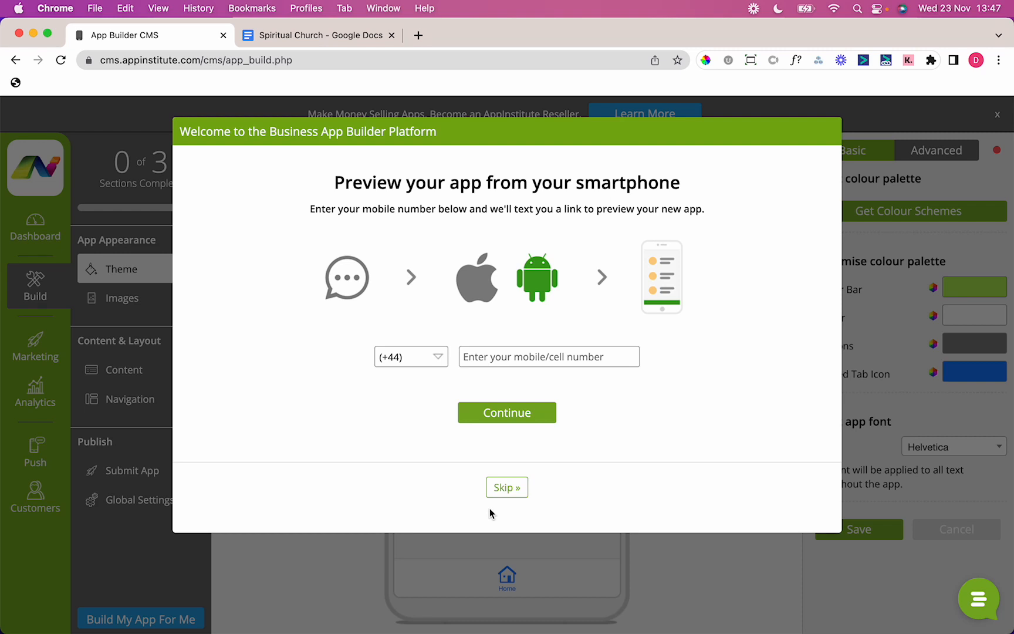
click(506, 487)
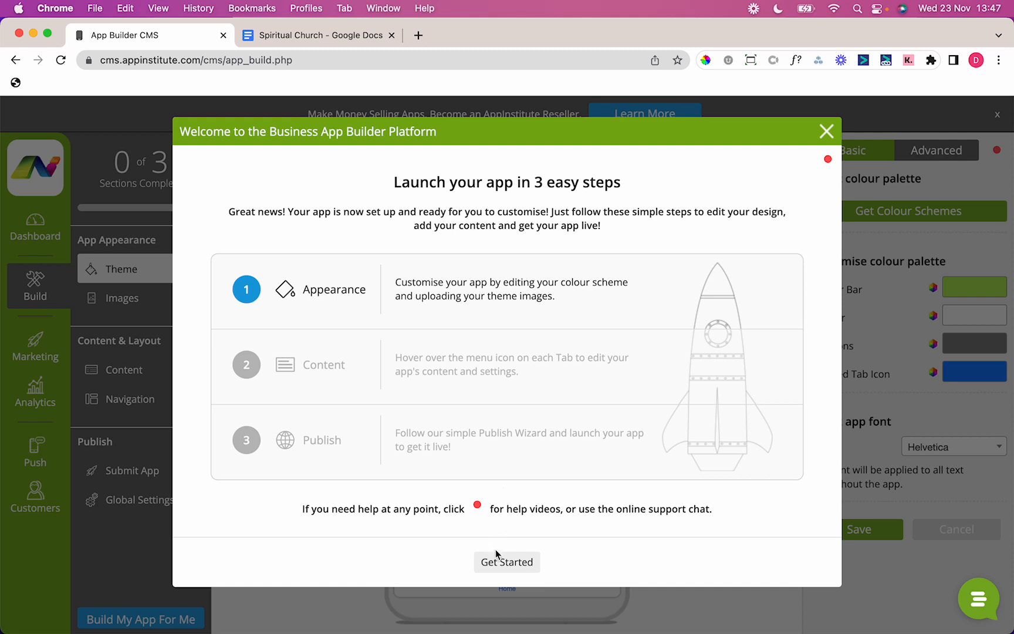
click(535, 560)
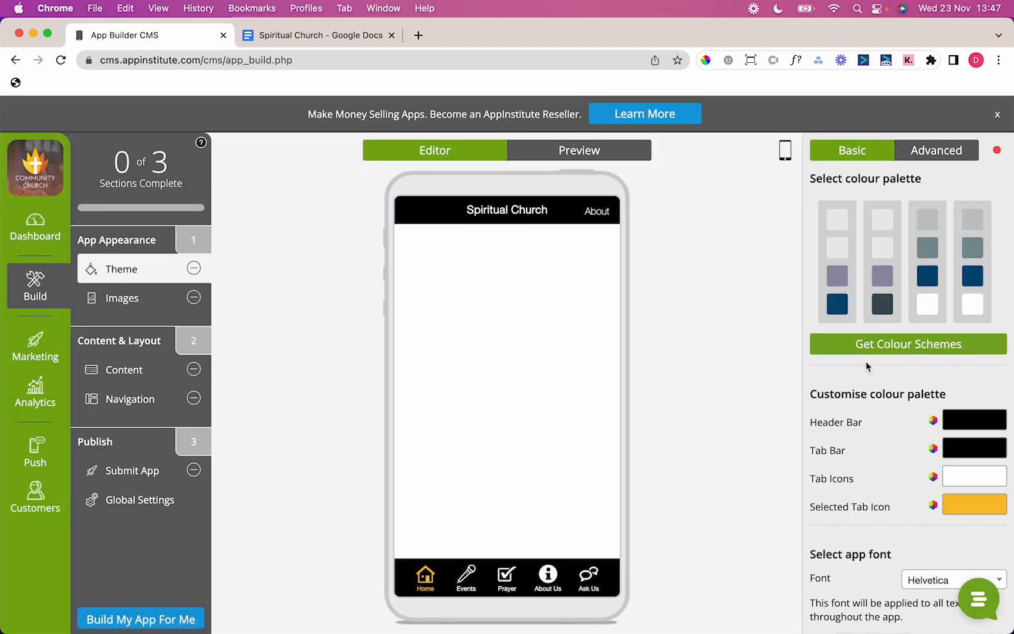
Set the Header Bar colour to the main colour AE804C, copied from the Google Docs brief.
click(331, 35)
click(196, 255)
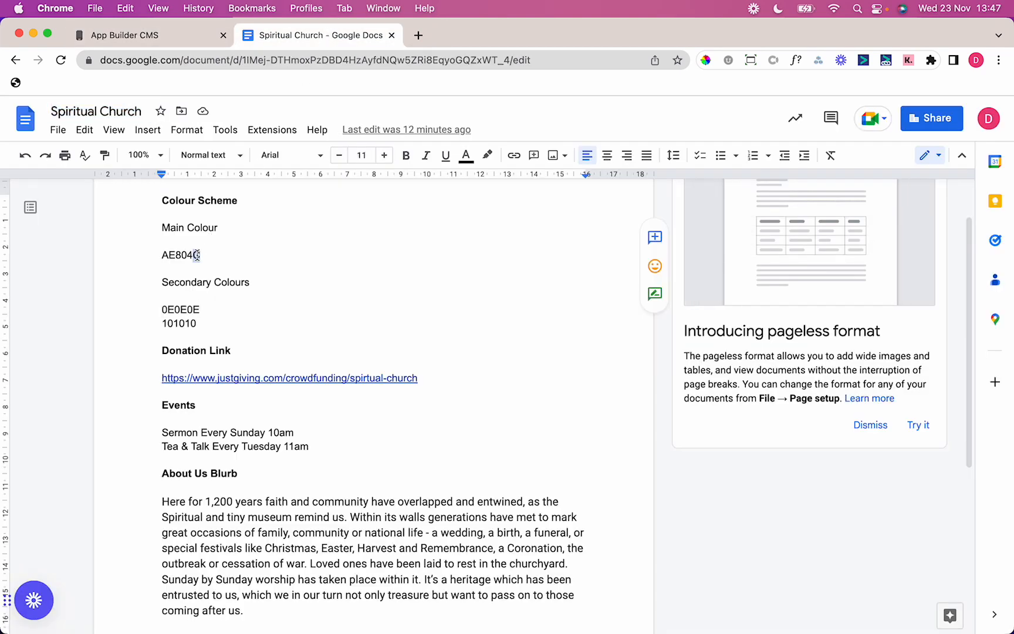
double_click(197, 254)
key(super+c)
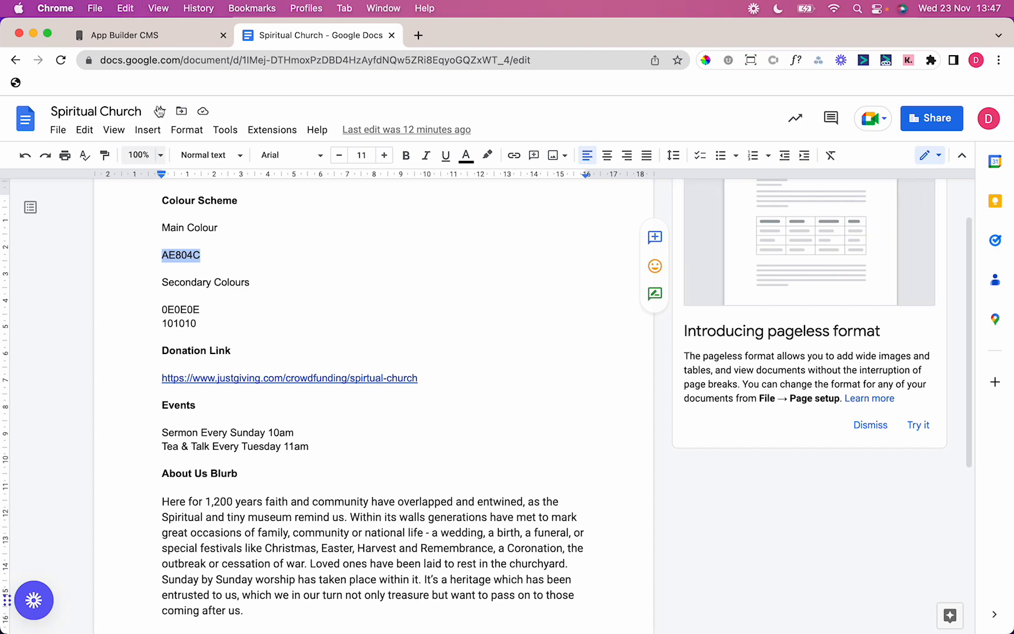
click(161, 39)
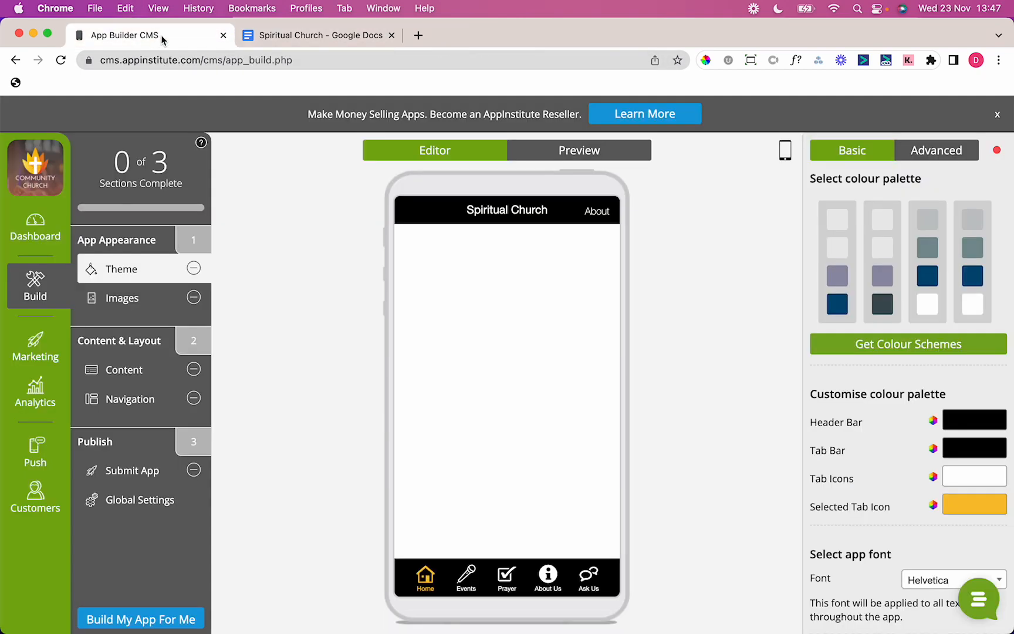
click(965, 419)
double_click(865, 536)
key(super+v)
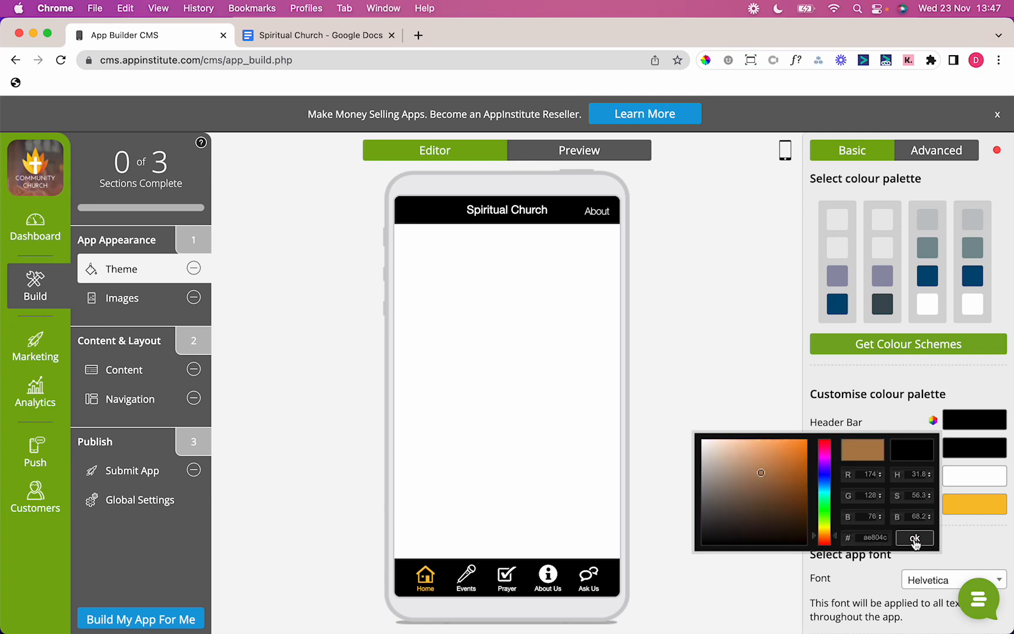
click(914, 537)
Set the Tab Bar colour to AE804C as well.
click(958, 453)
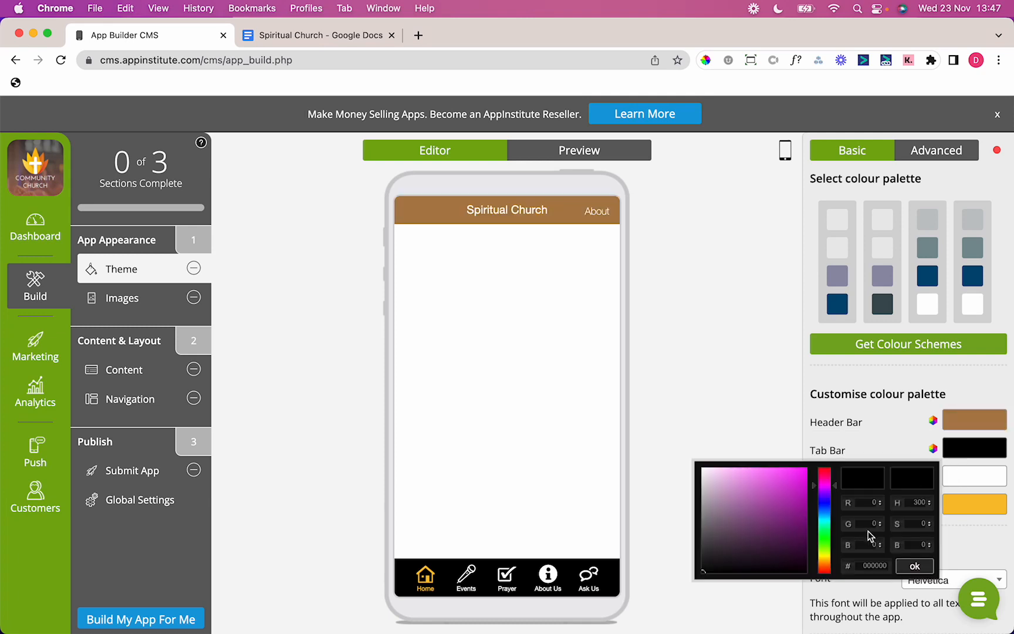
double_click(875, 565)
key(super+v)
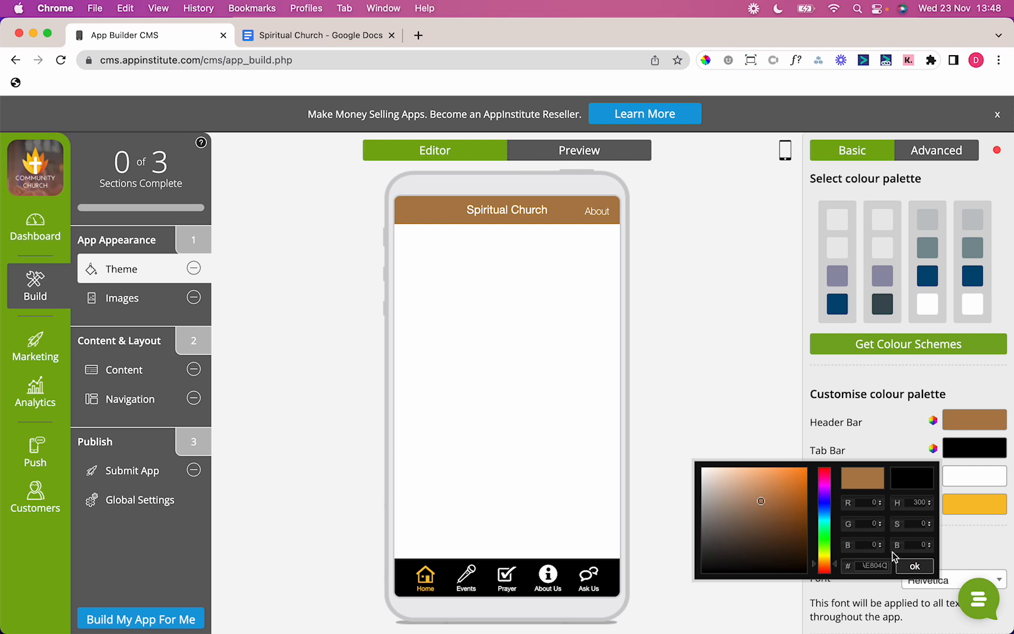
click(908, 566)
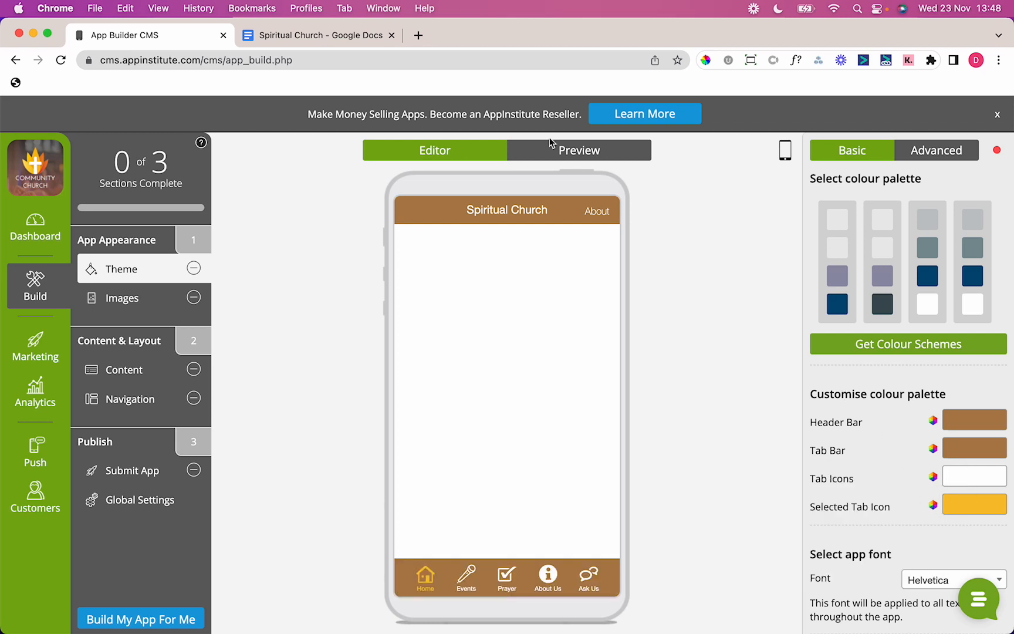
Set the Tab Icons colour to the secondary colour 101010, copied from the Google Docs brief.
click(286, 37)
click(188, 321)
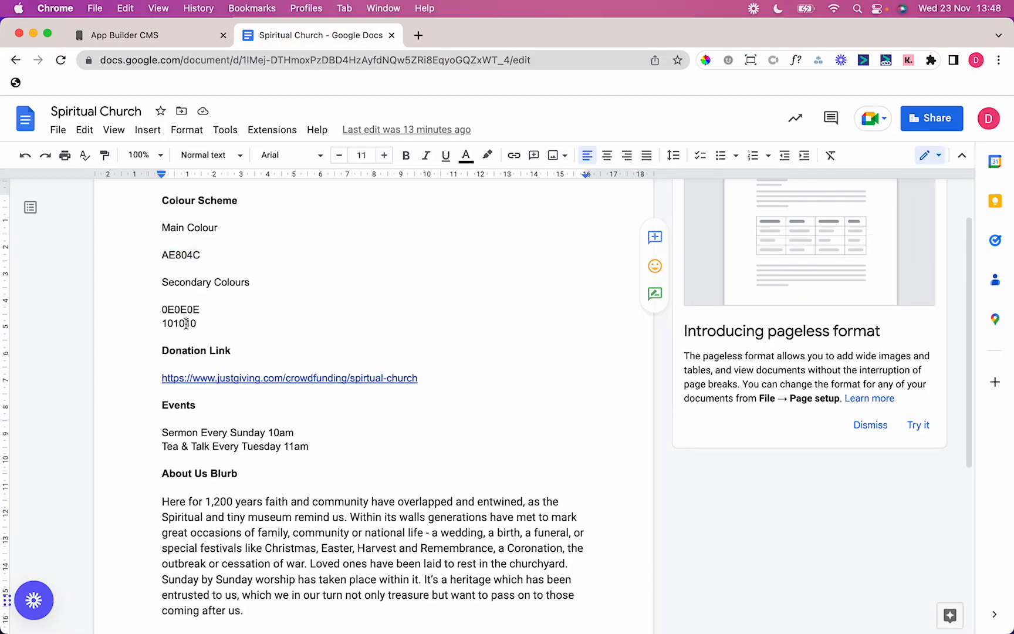
double_click(185, 321)
key(super+c)
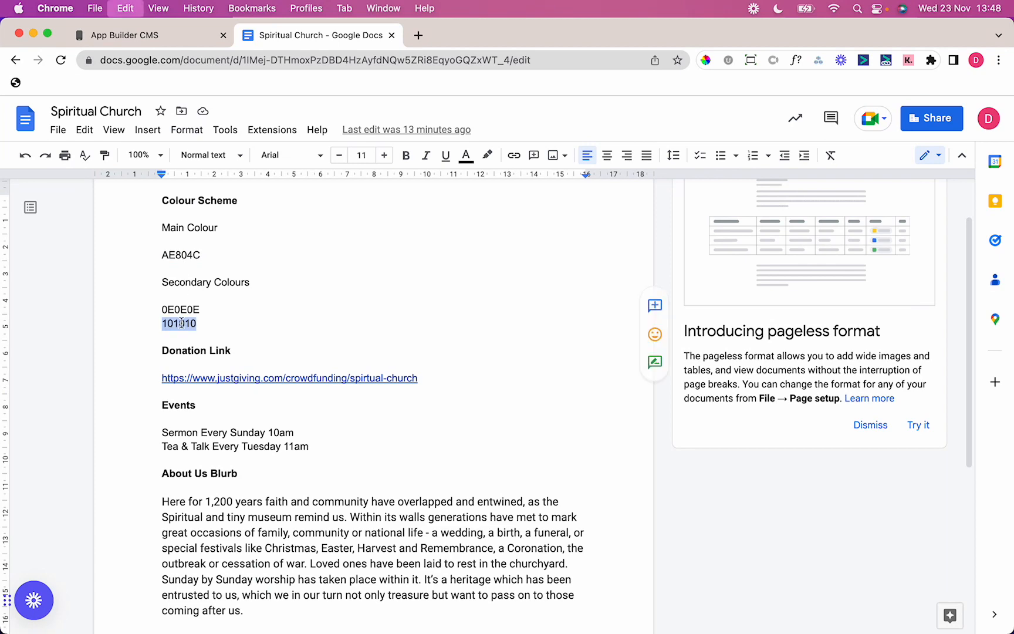
key(super+1)
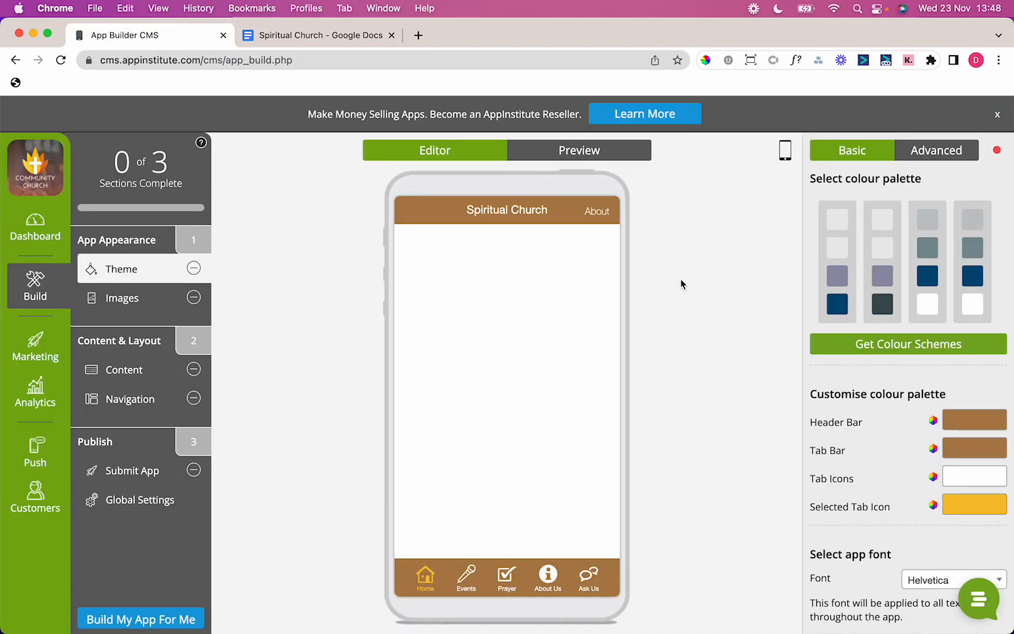
click(957, 476)
click(880, 590)
key(super+v)
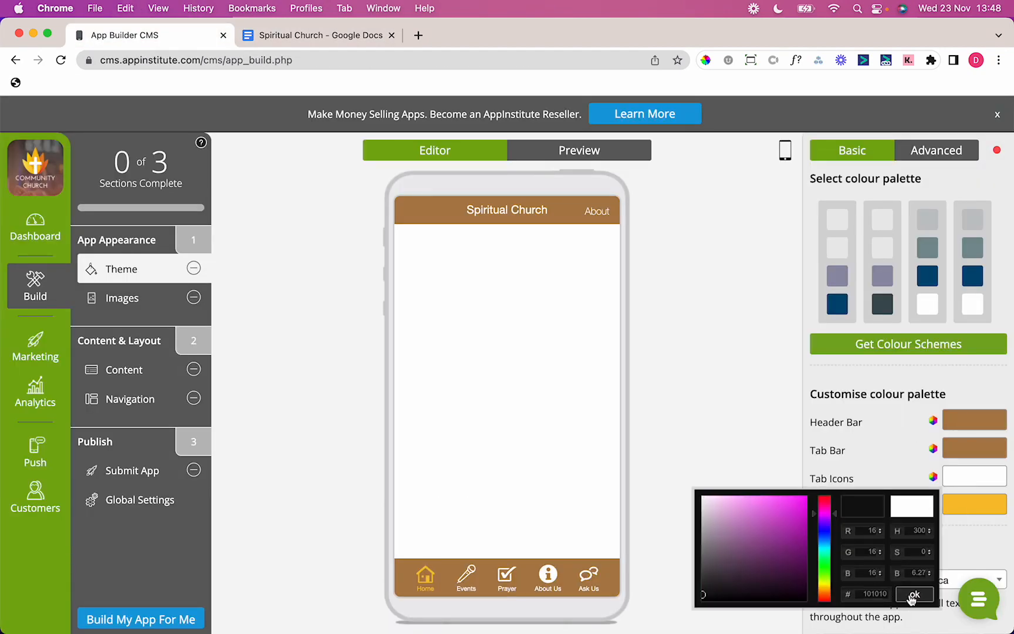
click(914, 594)
Set the Selected Tab Icon colour to white (FFFFFF) and look over the advanced colour palette settings.
click(973, 511)
drag(763, 457, 703, 425)
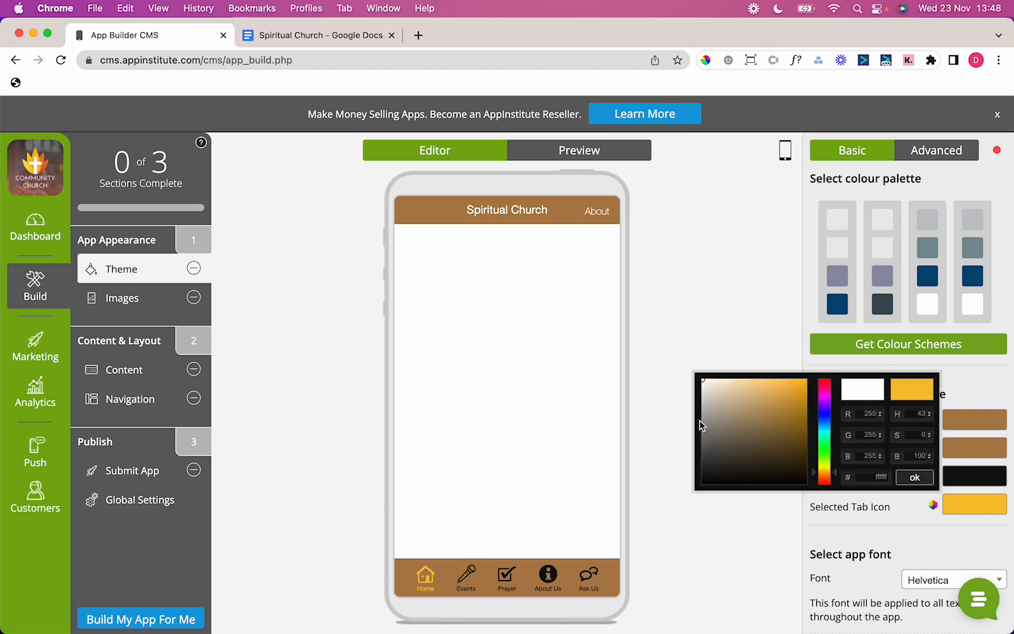
click(905, 478)
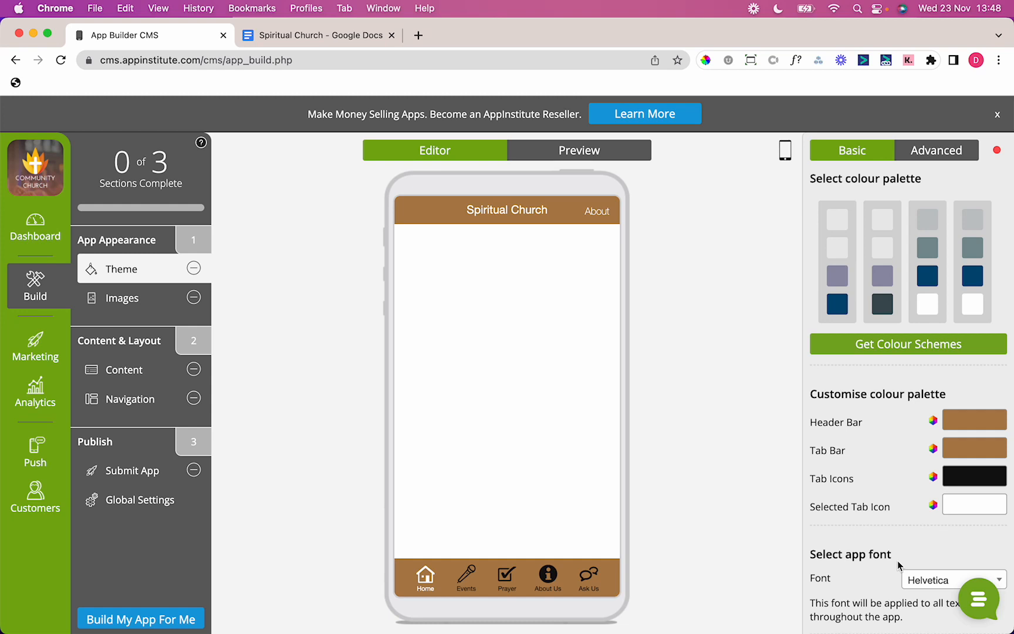
click(938, 151)
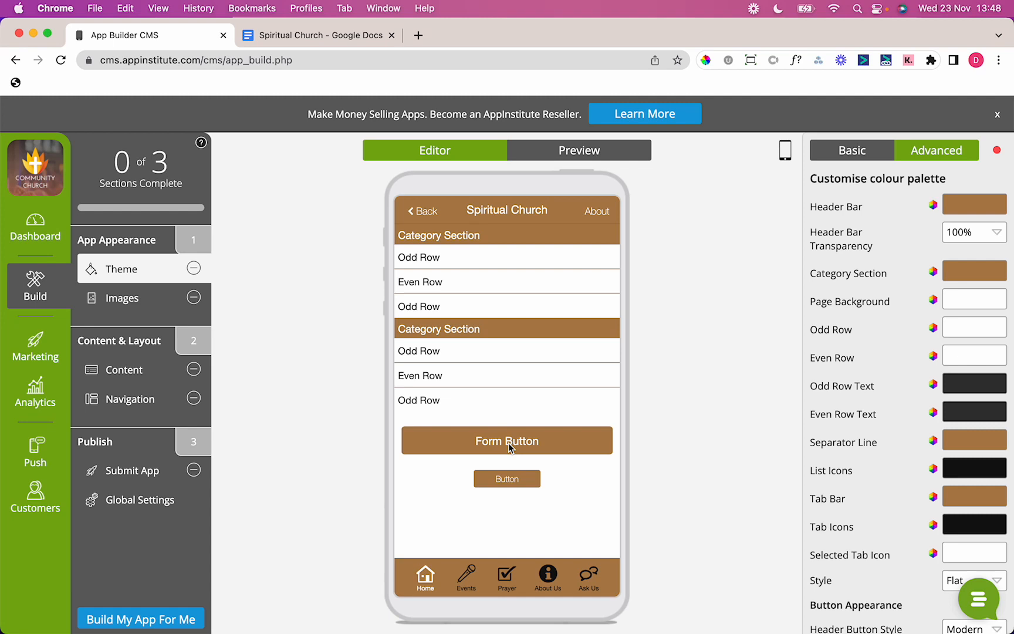
click(851, 150)
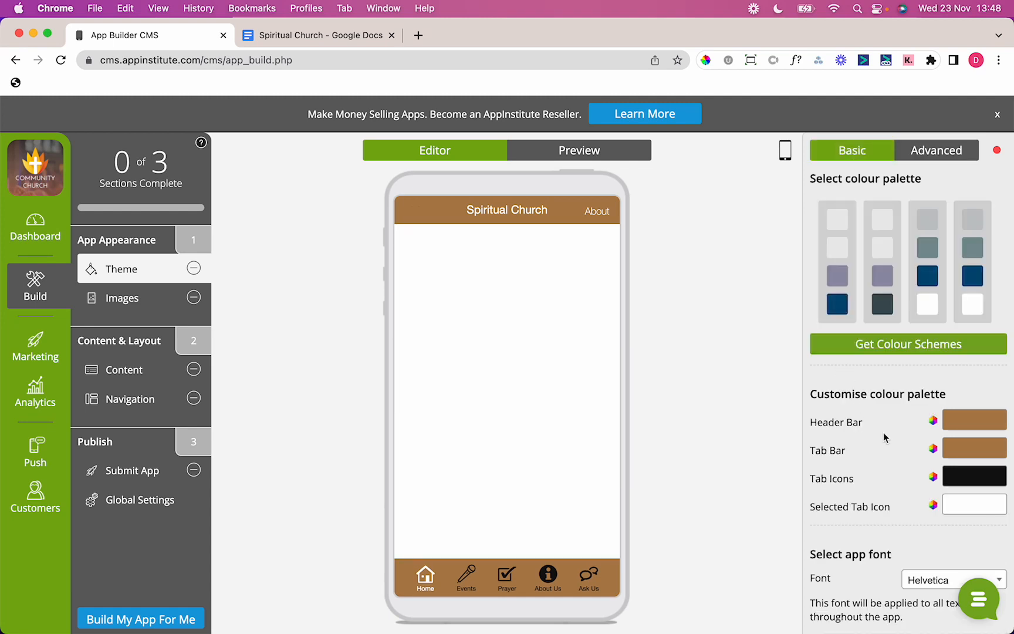
Keep Helvetica as the app font and save the theme.
scroll(893, 444, down, 3)
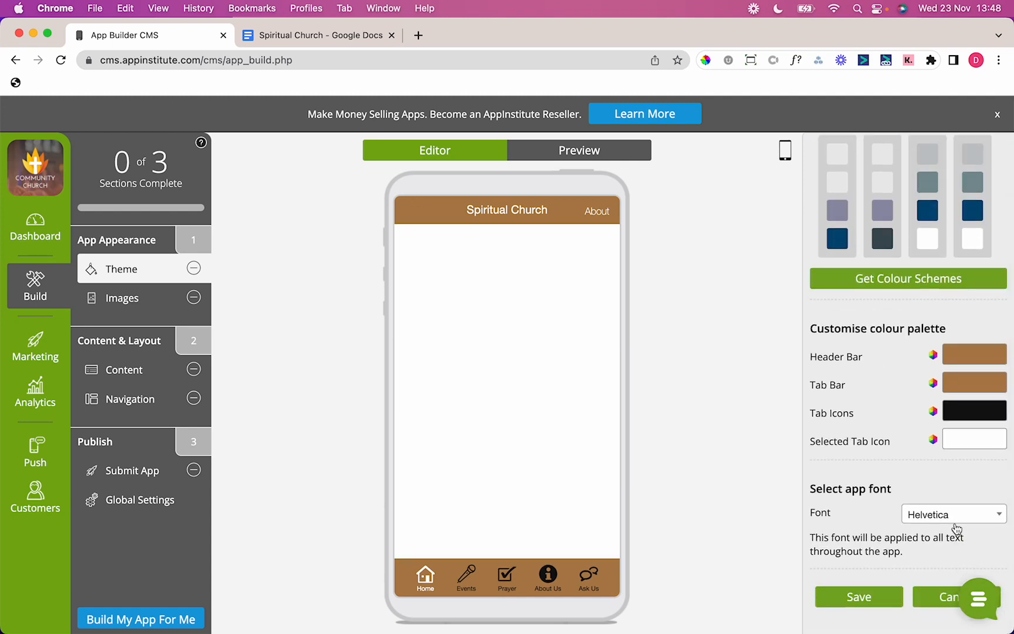
click(954, 522)
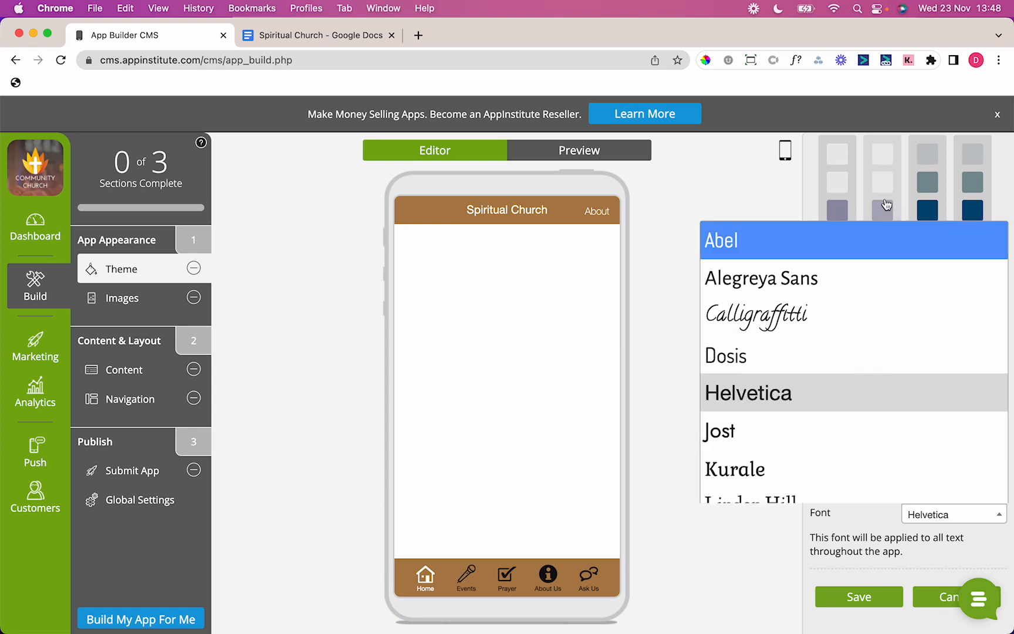
click(897, 398)
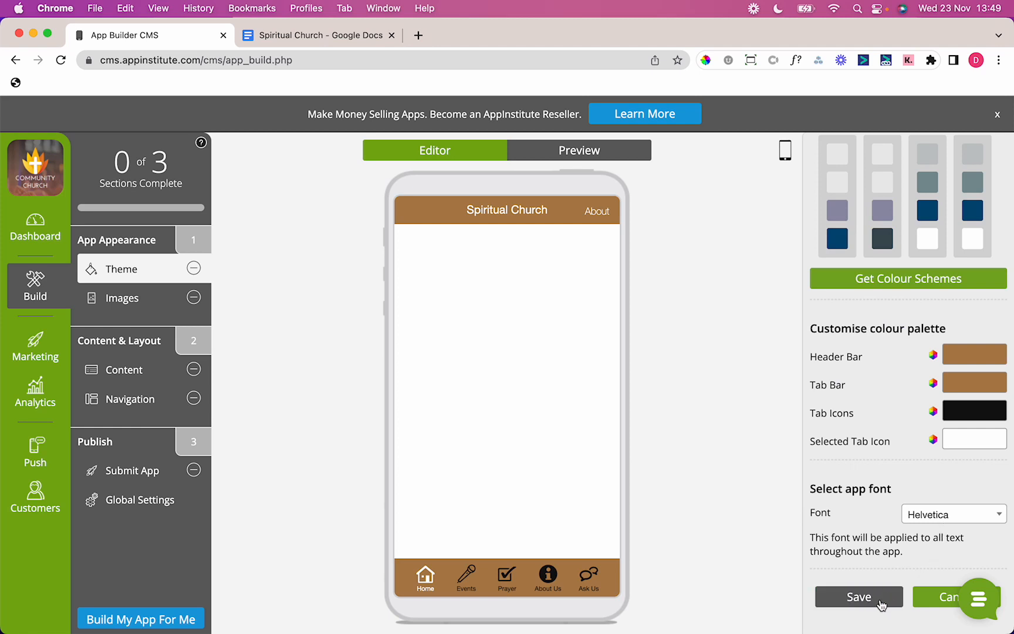
click(858, 597)
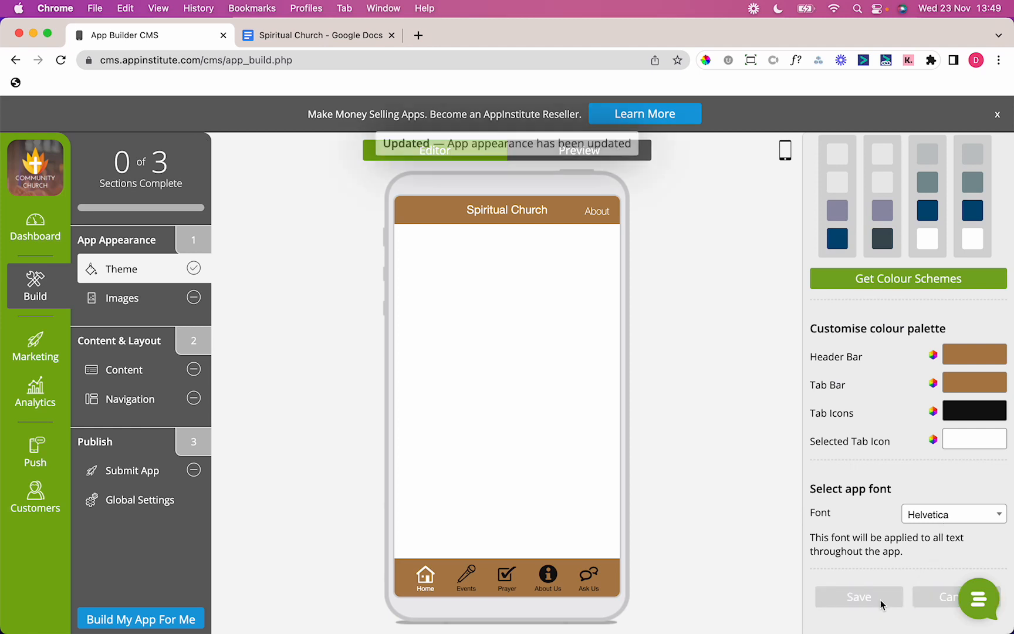
Upload Spirtual Church Logo.png from the Spiritual Church folder as the new app icon.
click(134, 307)
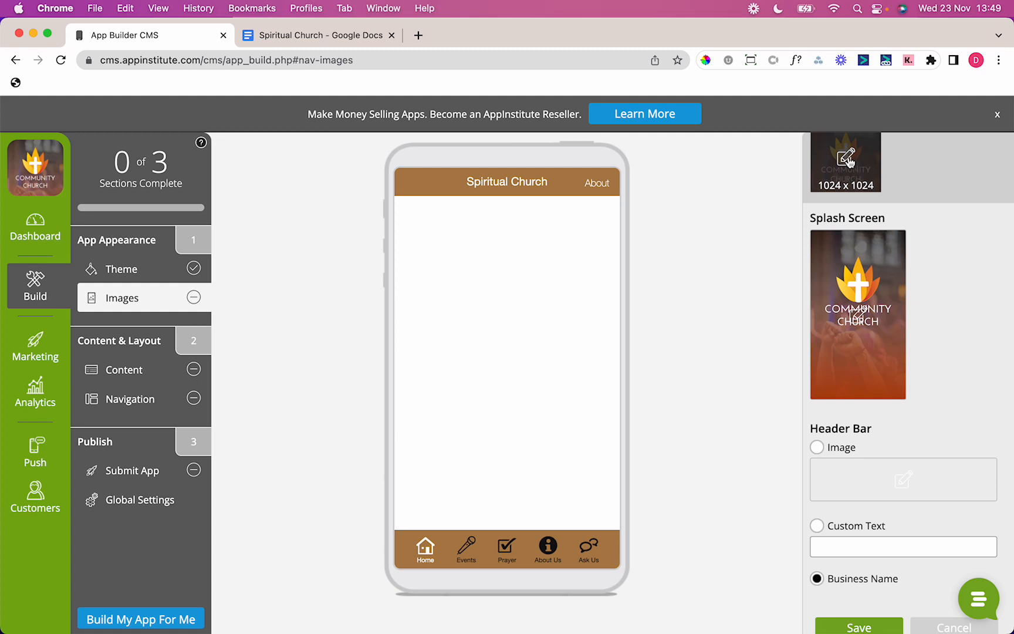
scroll(982, 199, up, 2)
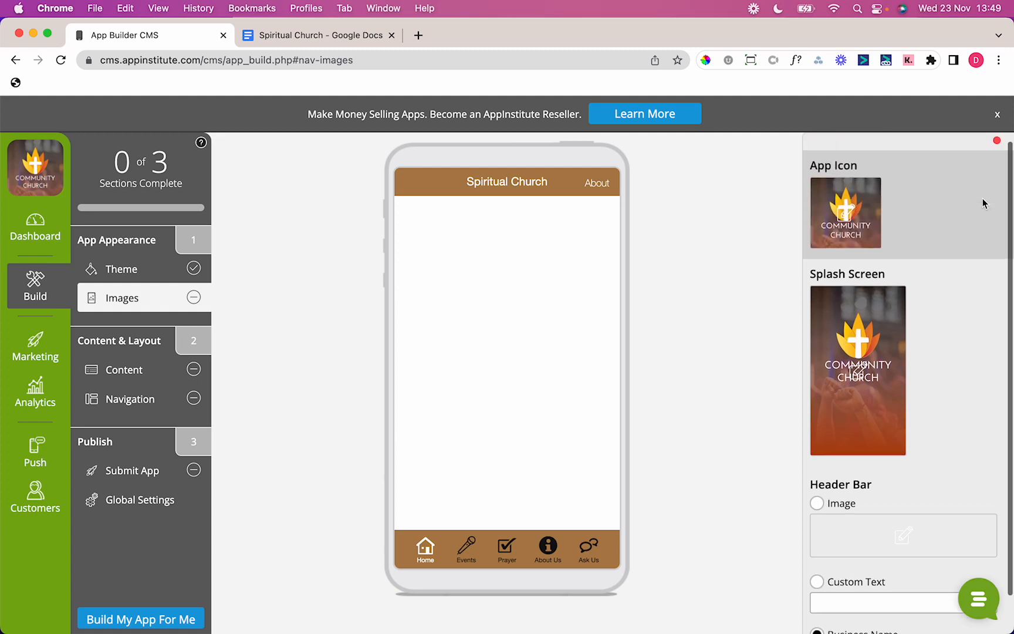
mouse_move(872, 211)
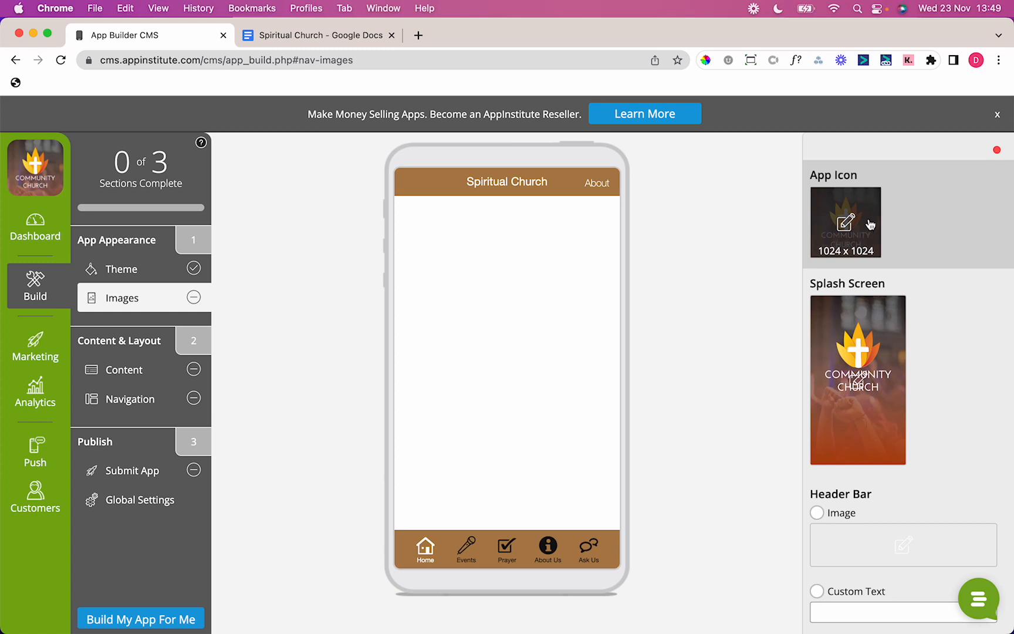
click(846, 226)
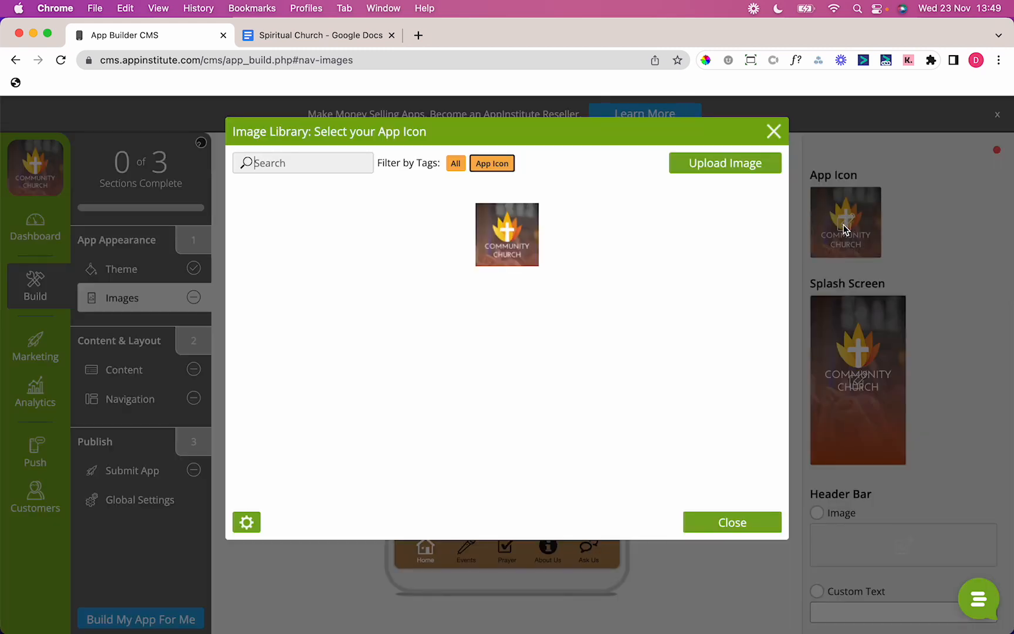
click(725, 165)
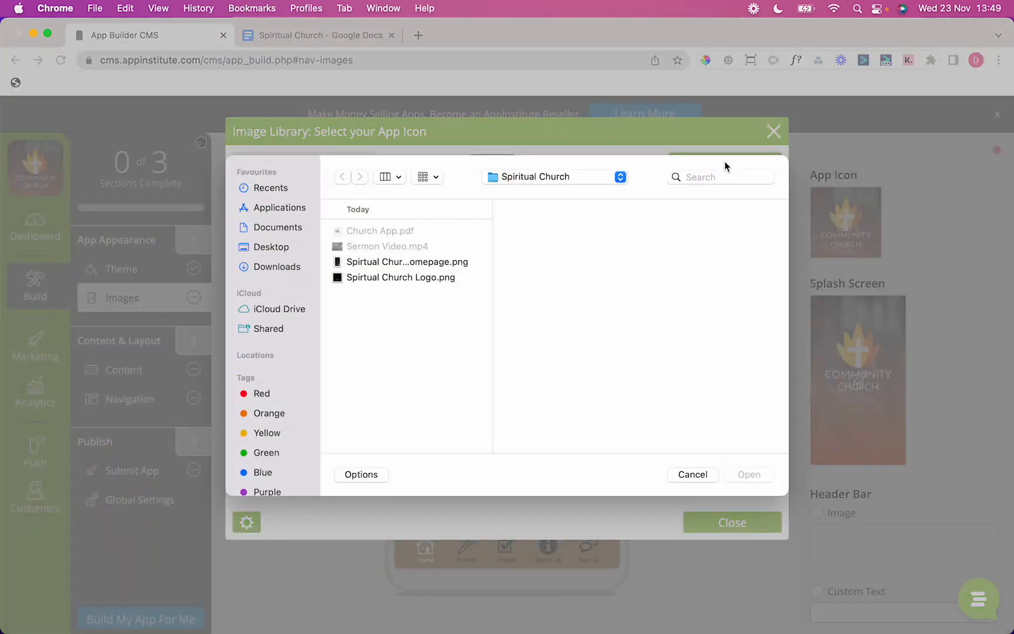
double_click(425, 277)
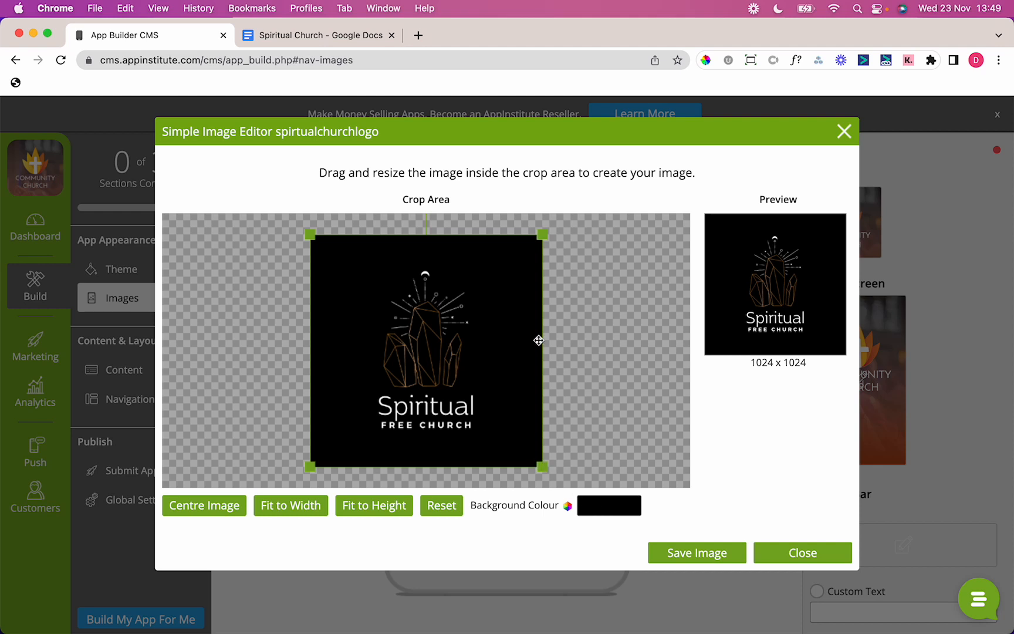
Enlarge the logo slightly so it fills the whole crop area and save it as the app icon.
drag(542, 234, 542, 234)
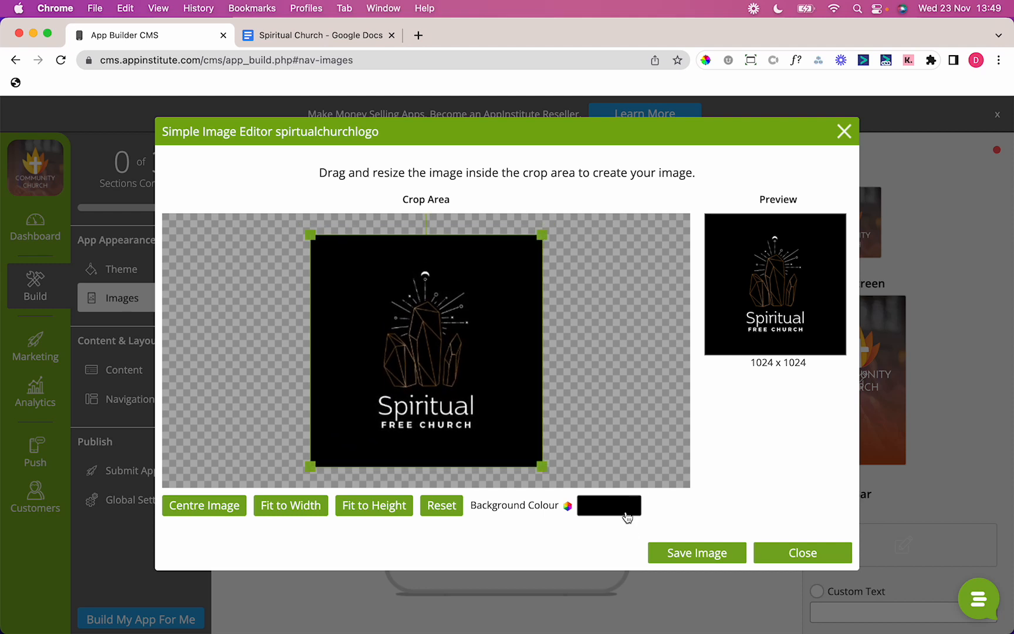
click(544, 230)
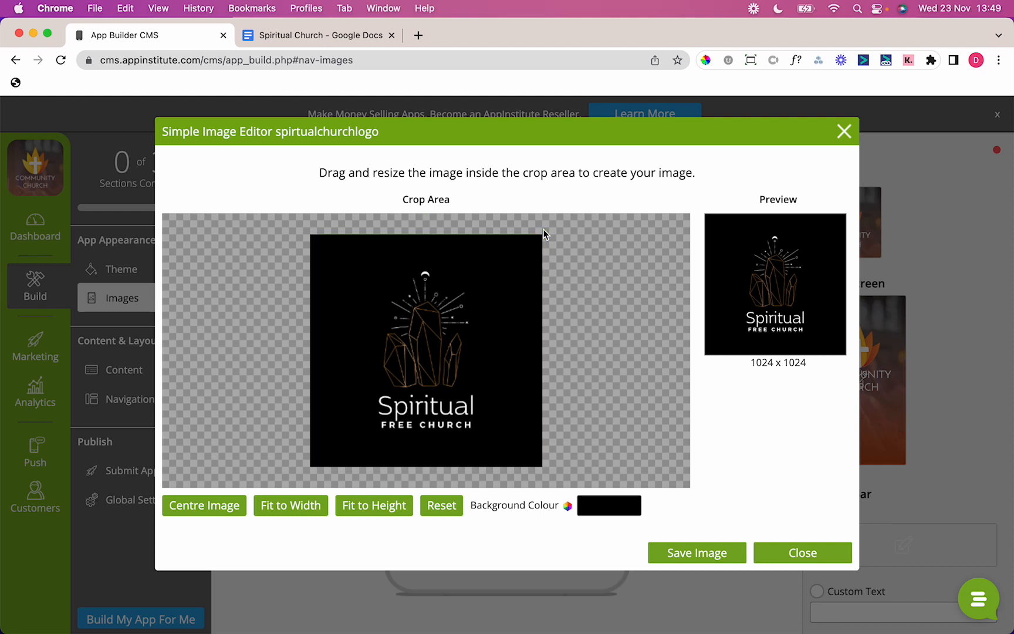
click(535, 244)
drag(543, 235, 545, 232)
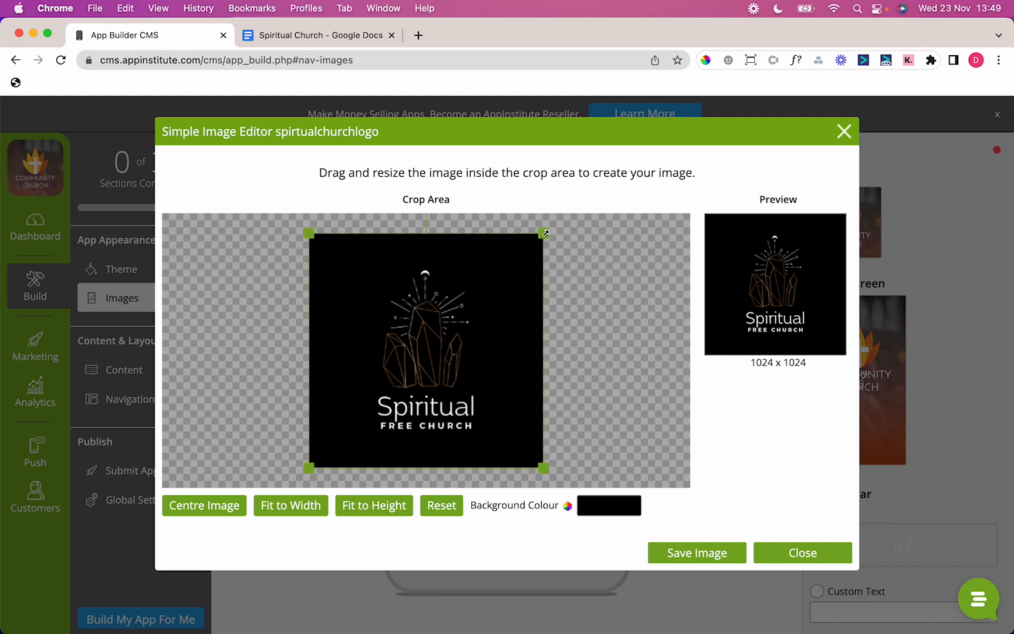
click(709, 554)
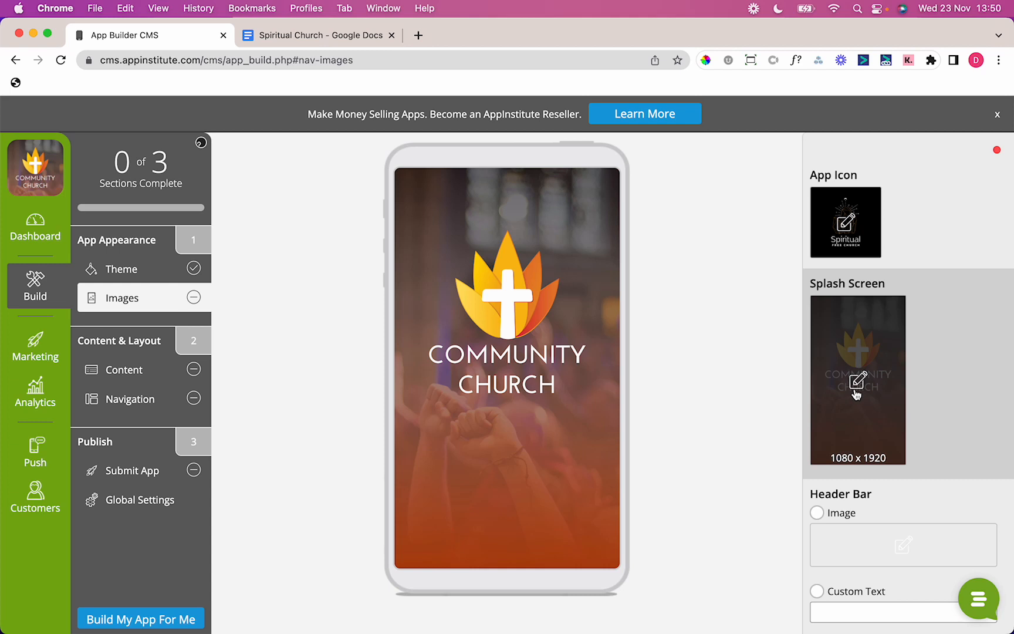
Set the splash screen to the uploaded Spiritual church logo from the full image library and save its crop.
click(856, 392)
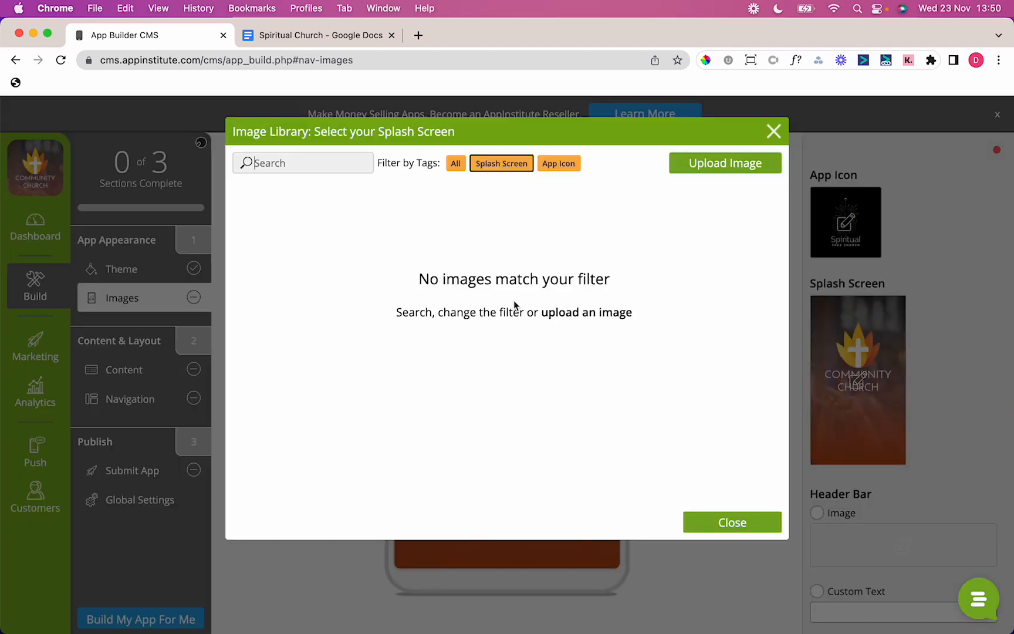
click(457, 163)
click(329, 247)
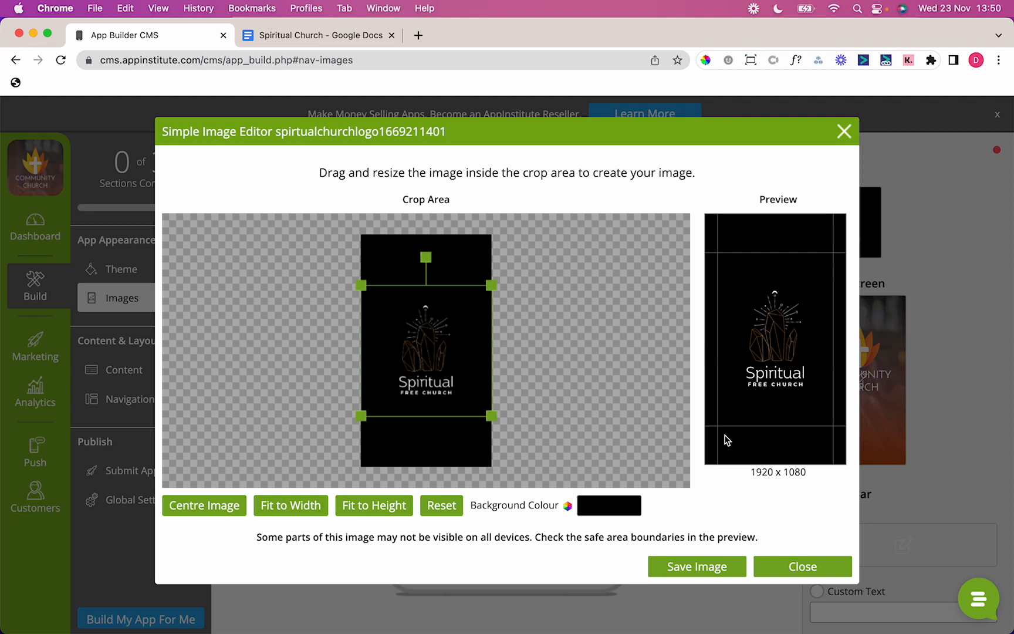
click(727, 568)
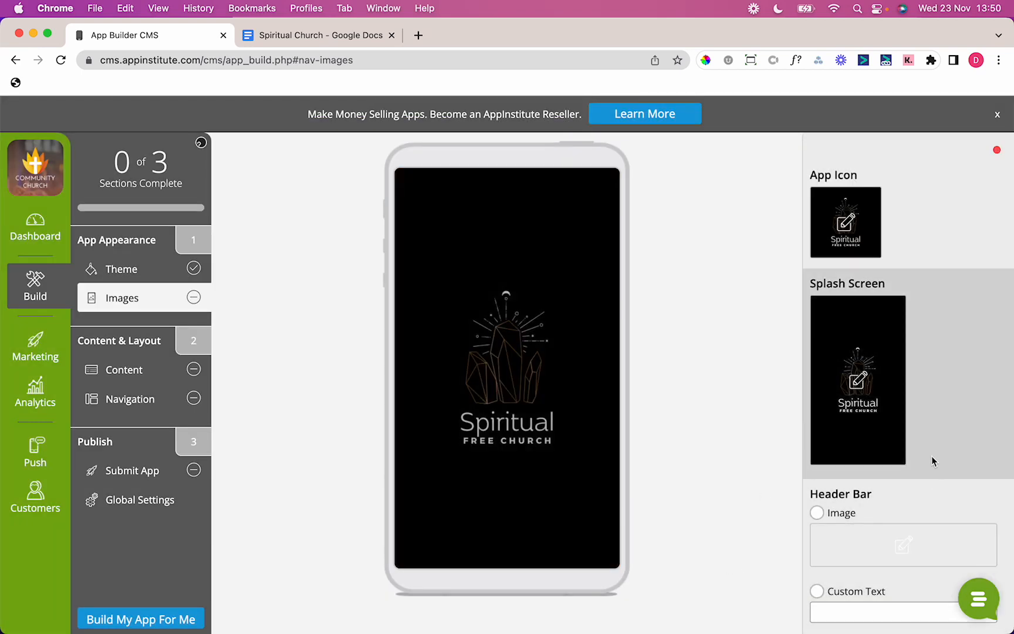
Switch the header bar to custom text, leave the text blank, and save the app images.
scroll(936, 280, down, 3)
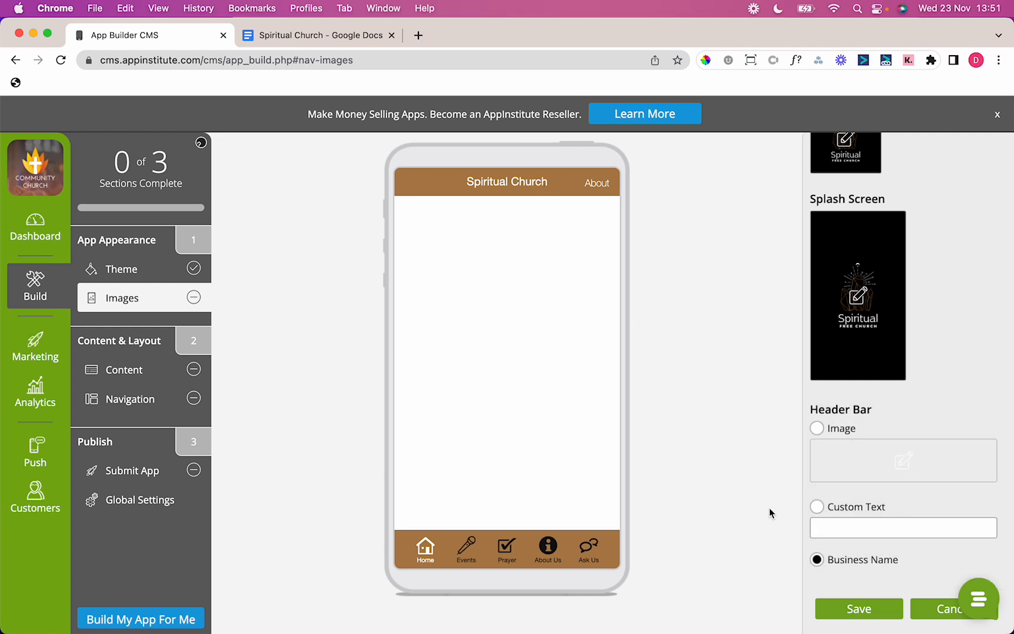
click(817, 506)
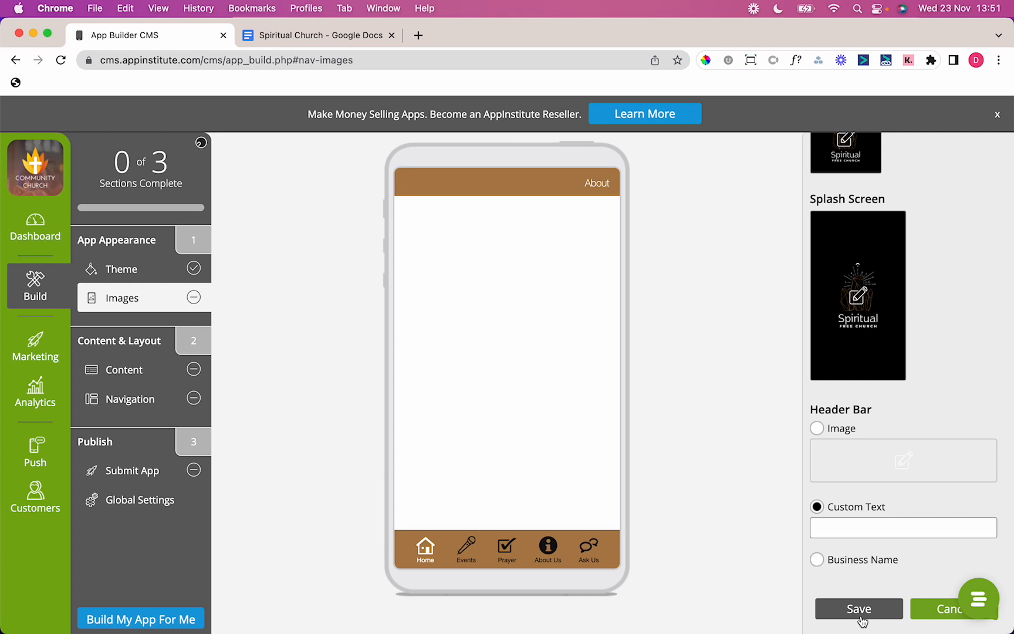
click(859, 610)
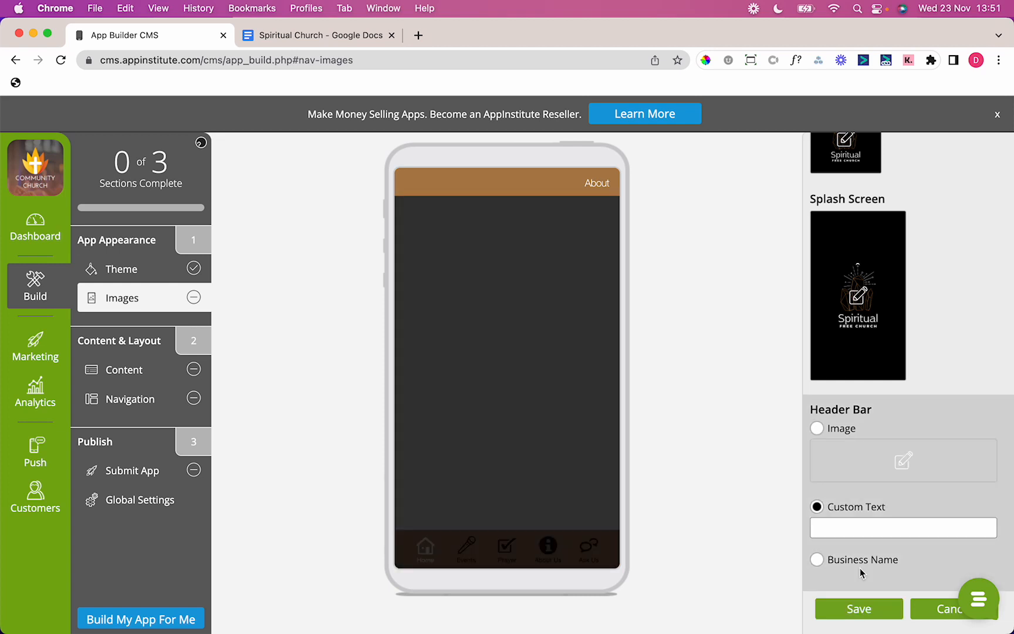
click(847, 608)
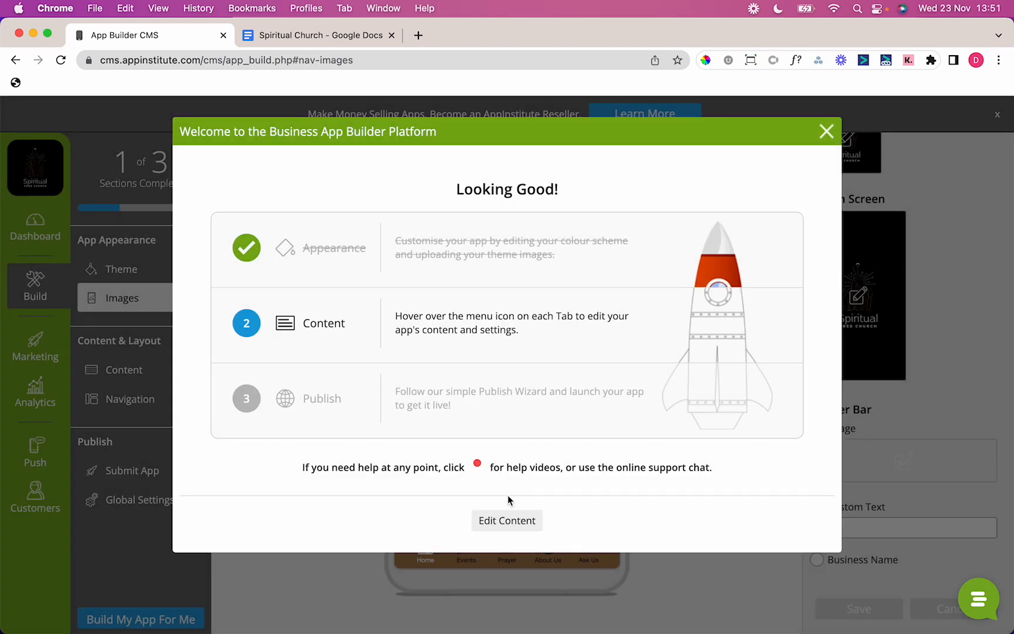
In the Home tab's settings, upload Spirtual Church Homepage.png as the background image and save the tab.
click(516, 526)
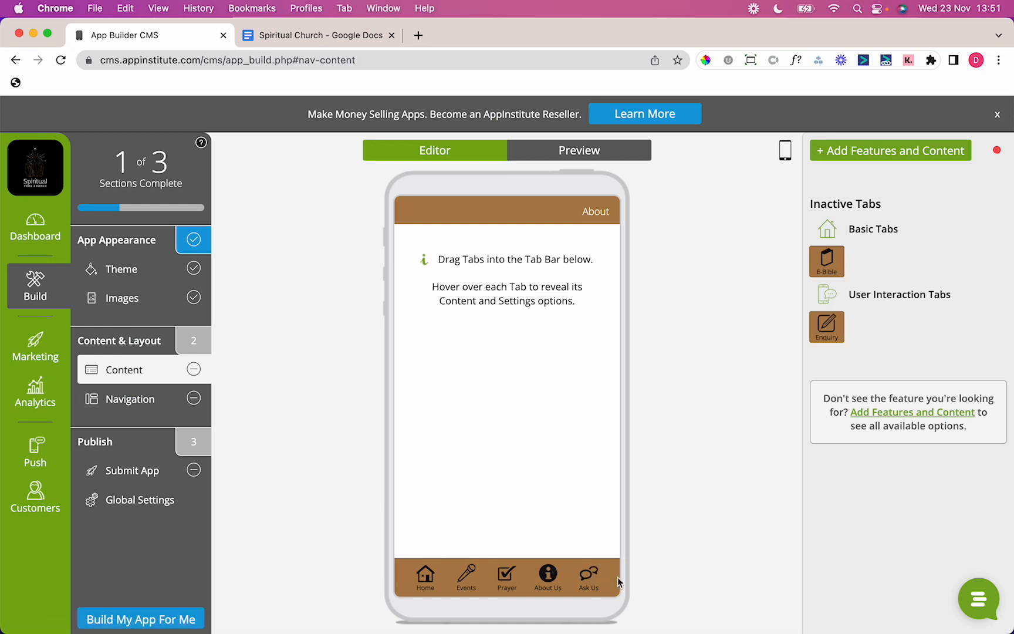
mouse_move(440, 586)
click(443, 578)
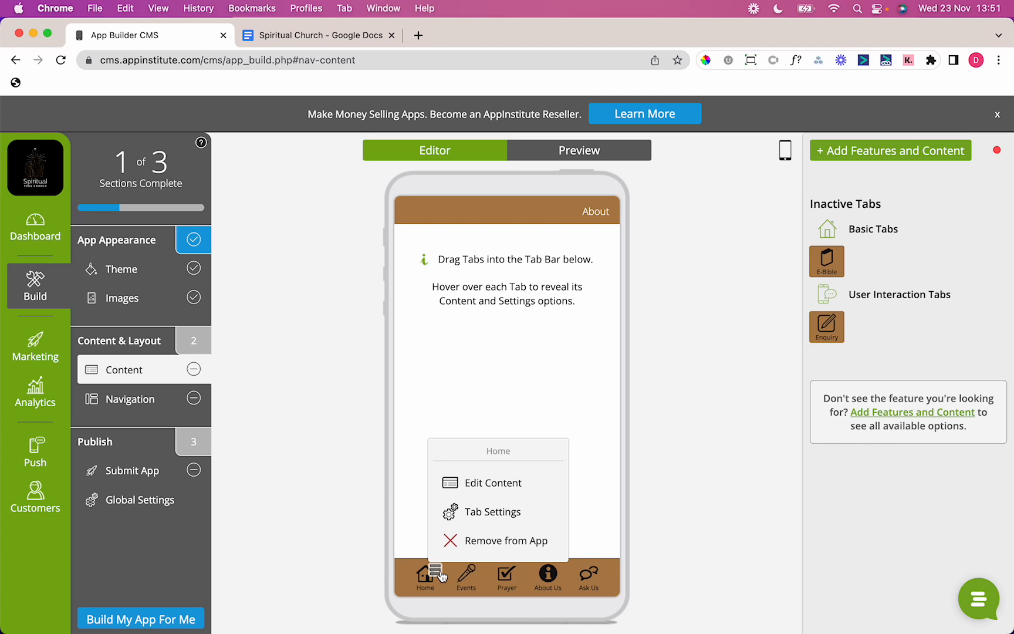
click(463, 510)
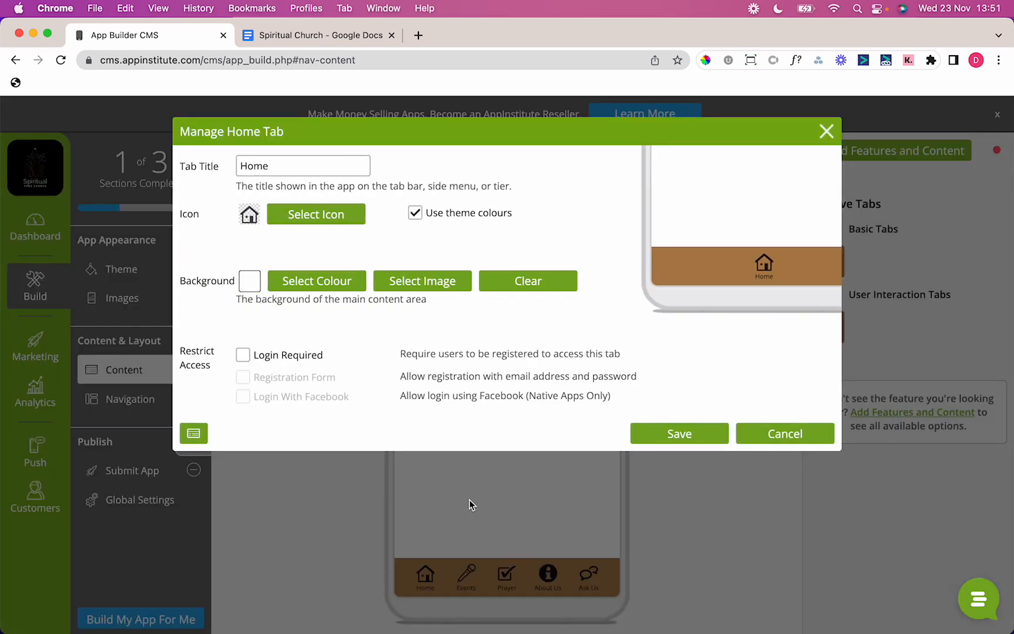
click(446, 286)
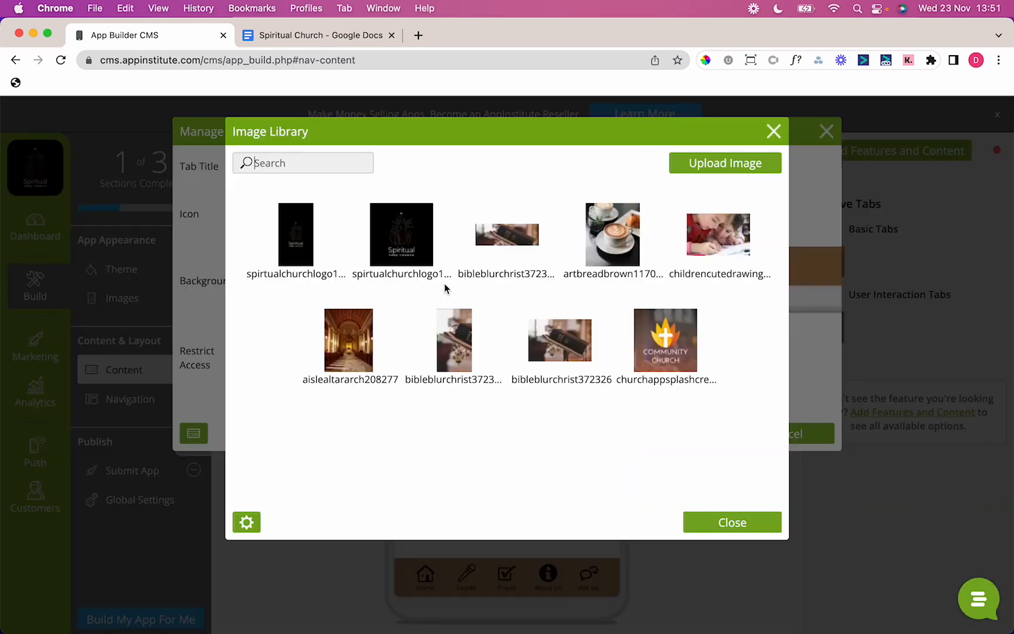
click(694, 163)
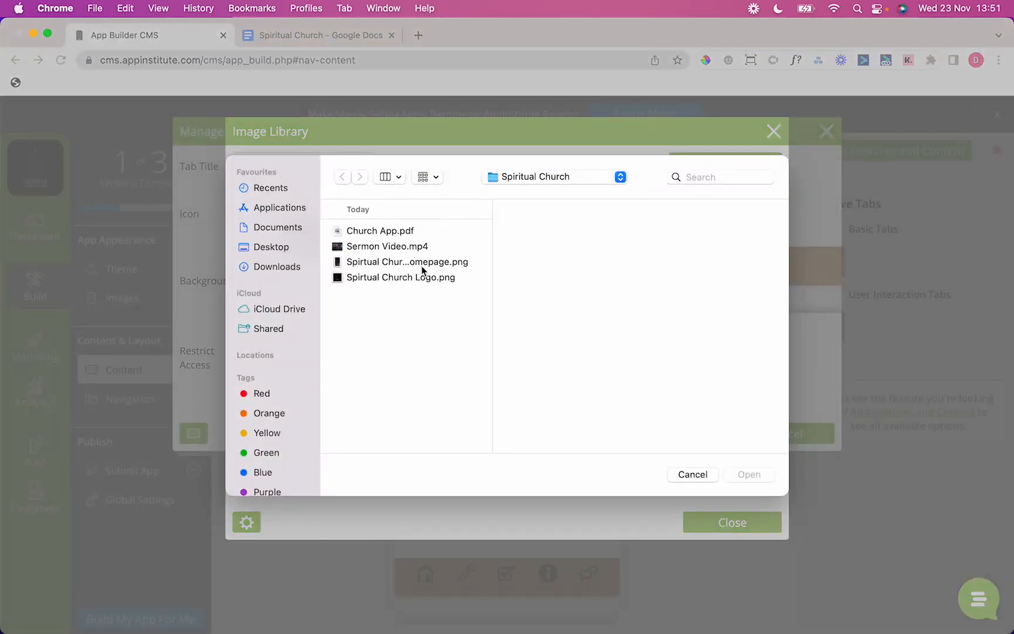
click(421, 265)
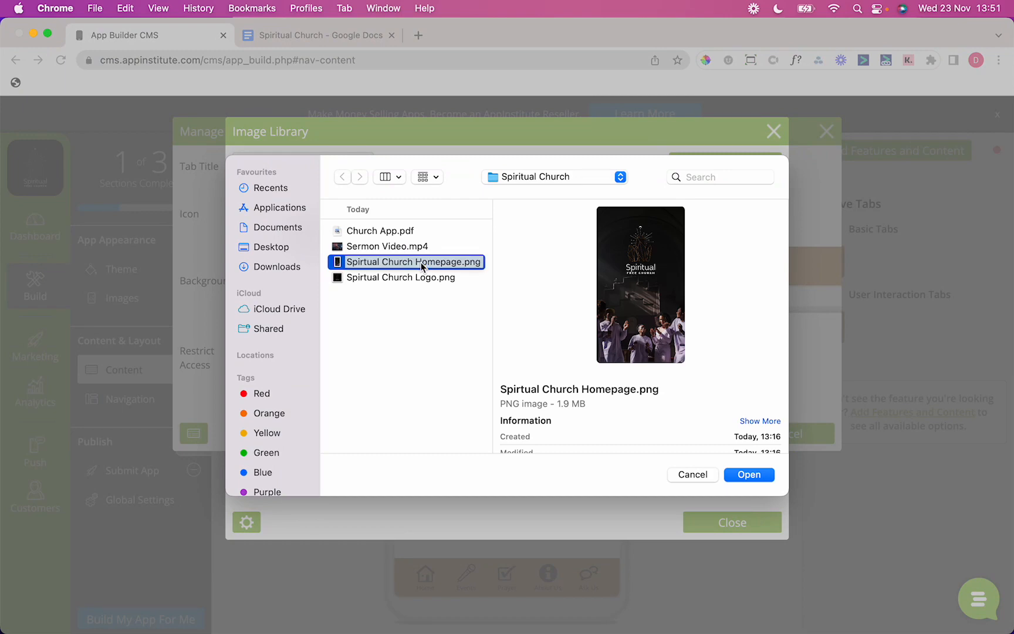
double_click(421, 262)
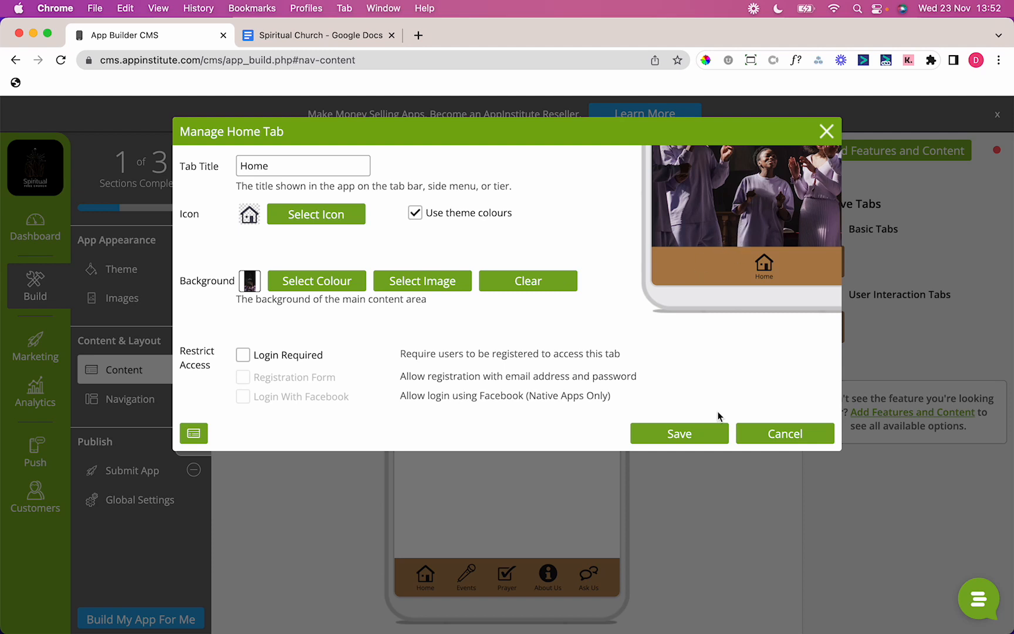
click(678, 434)
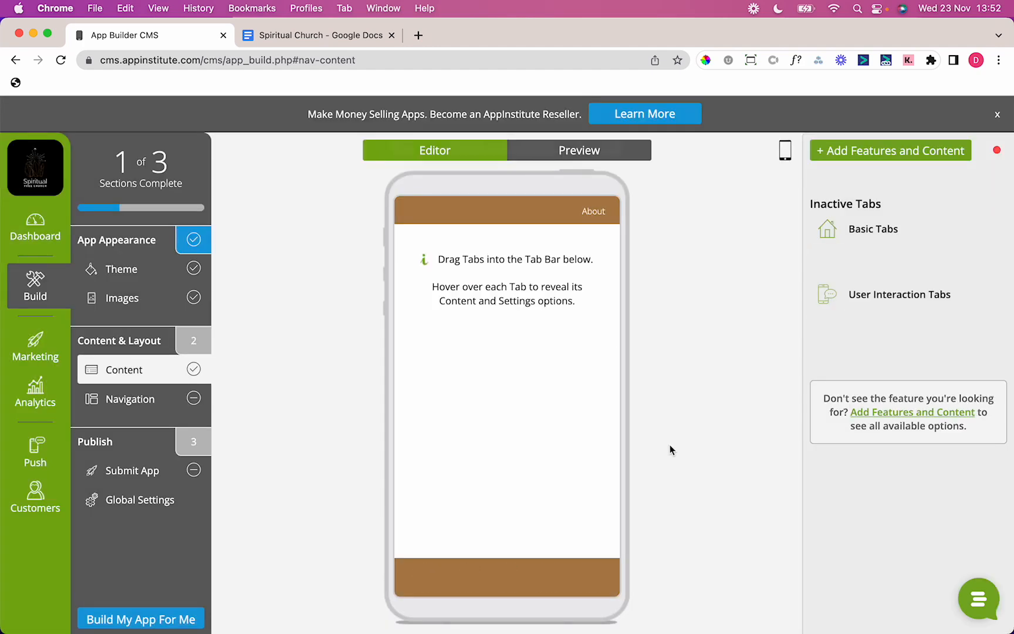
Open the Events tab's booking content and check the event schedule in the Google Docs brief.
mouse_move(472, 580)
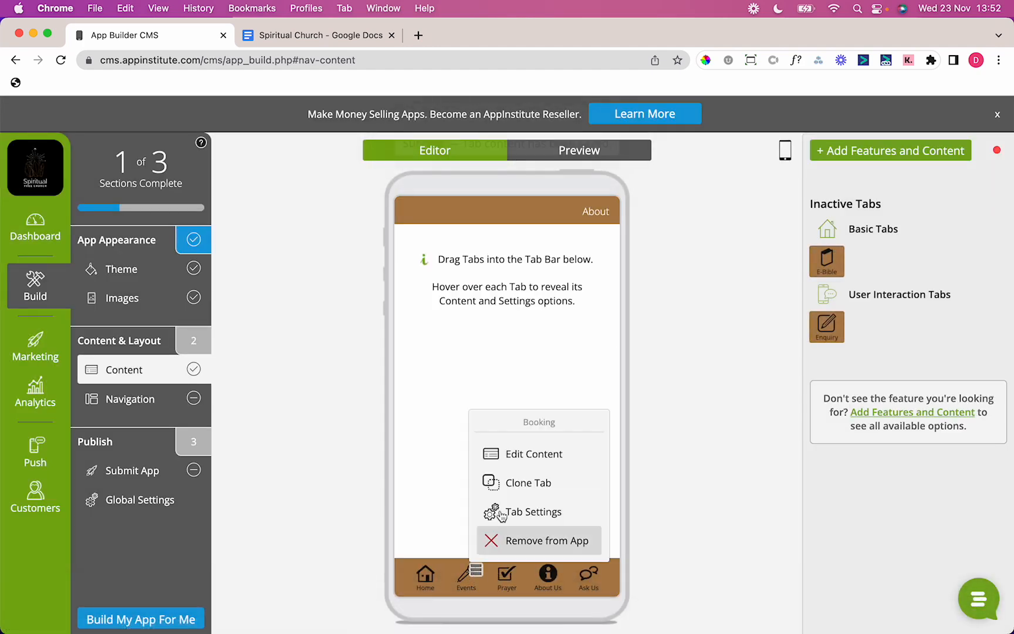
click(526, 453)
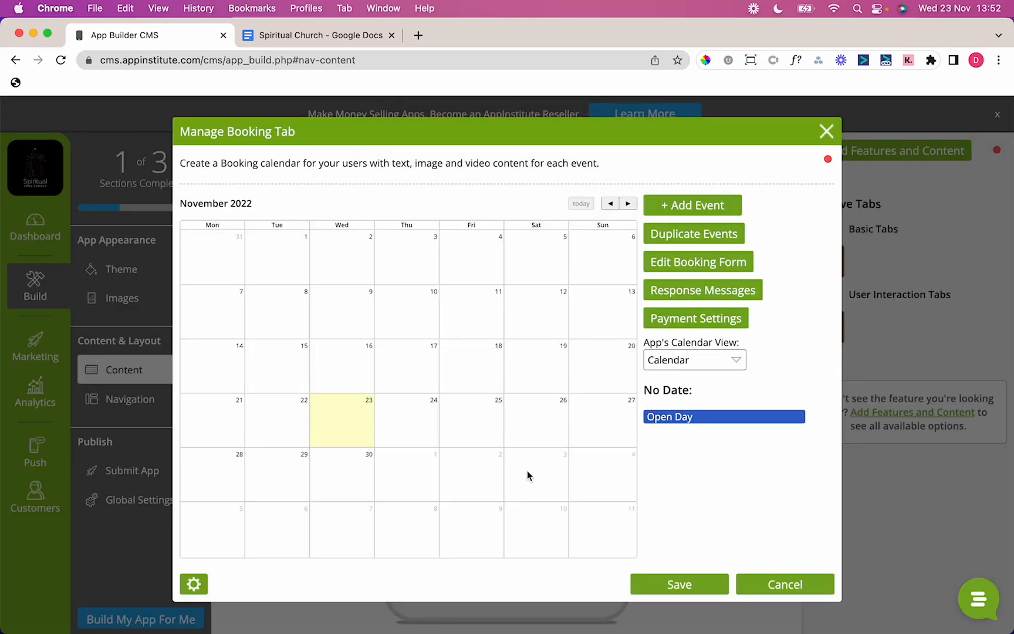
click(351, 36)
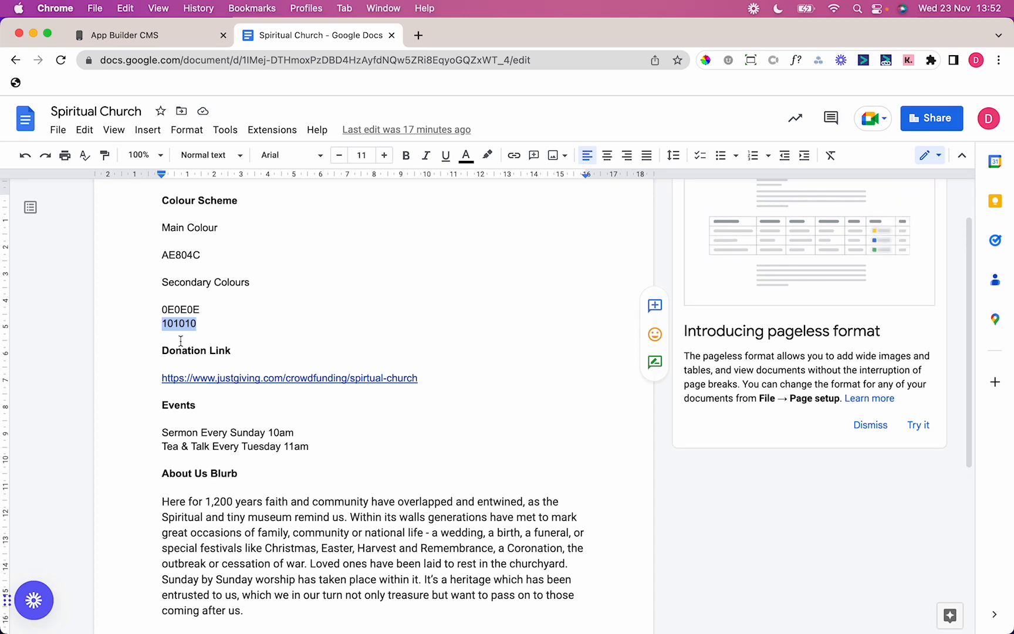
click(138, 35)
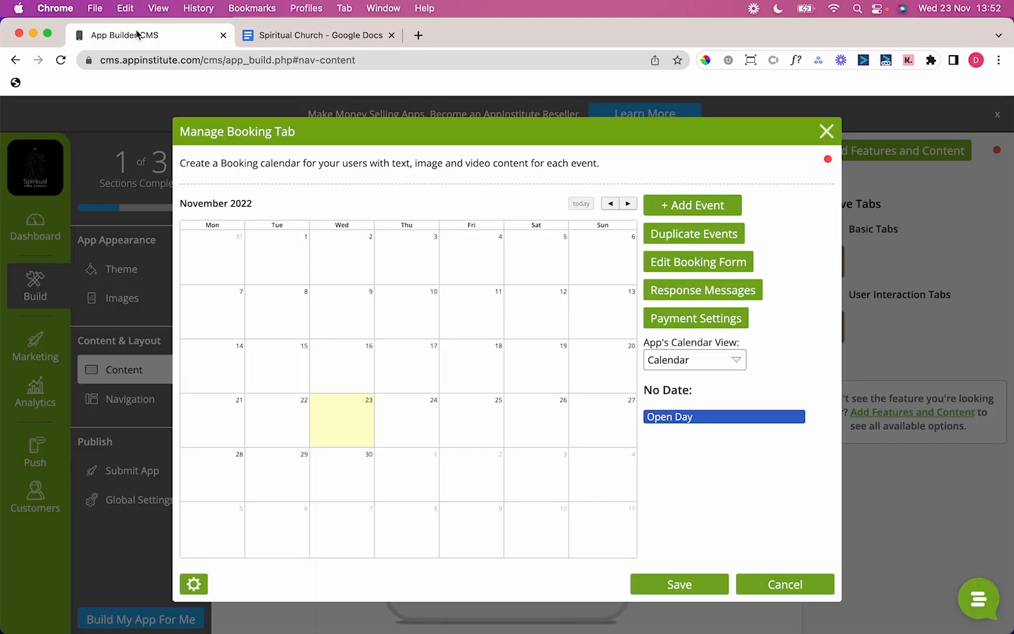
Add a booking event named "Sermon On Sundays" with place "Church" and the square Spiritual church logo as its image.
click(701, 208)
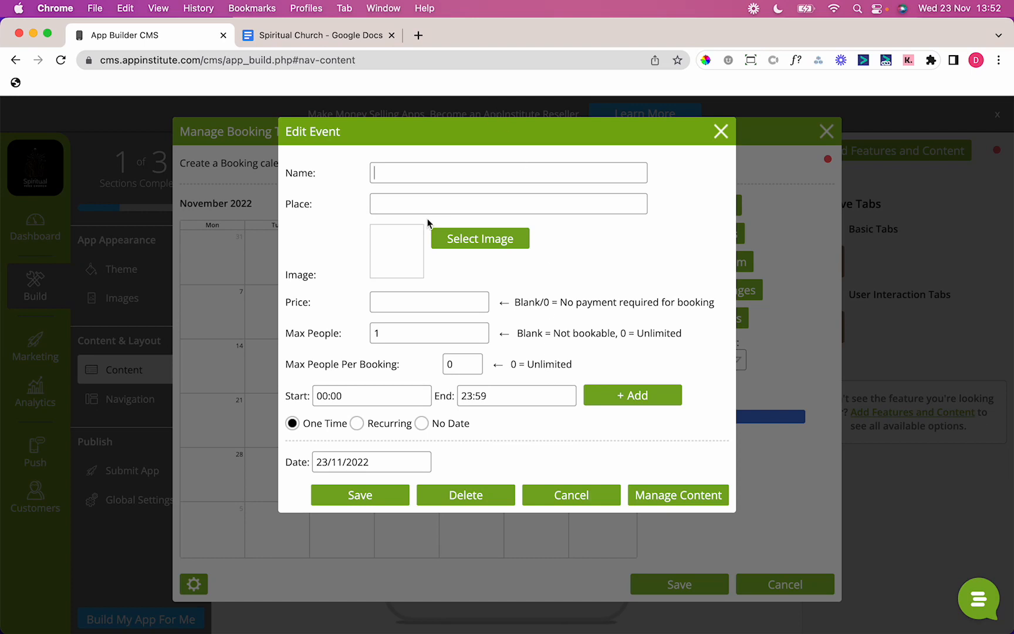
text(Sermon On Sundays)
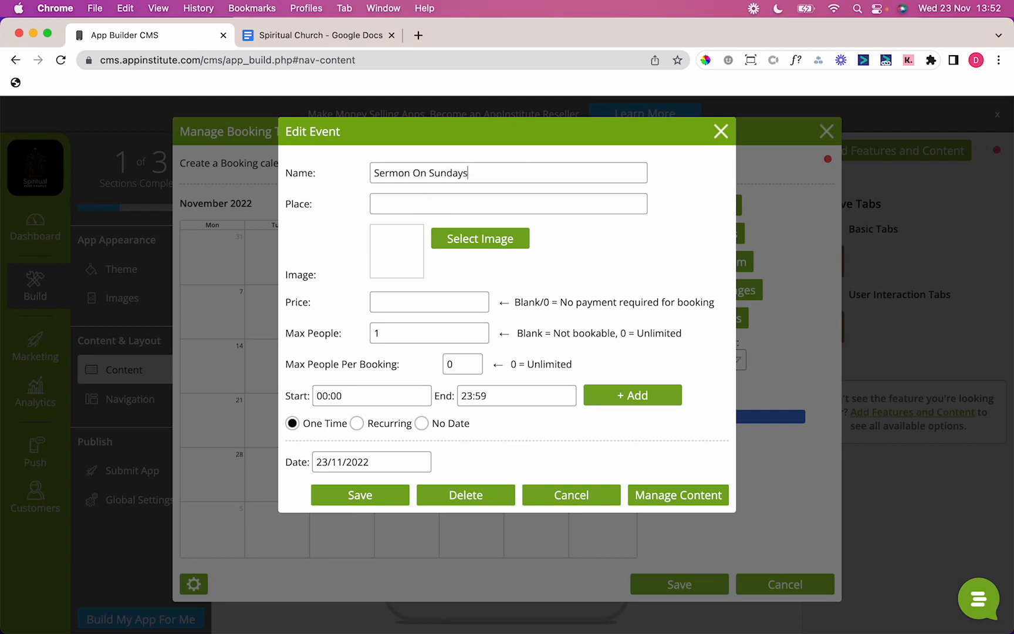
click(416, 198)
text(Church)
click(468, 240)
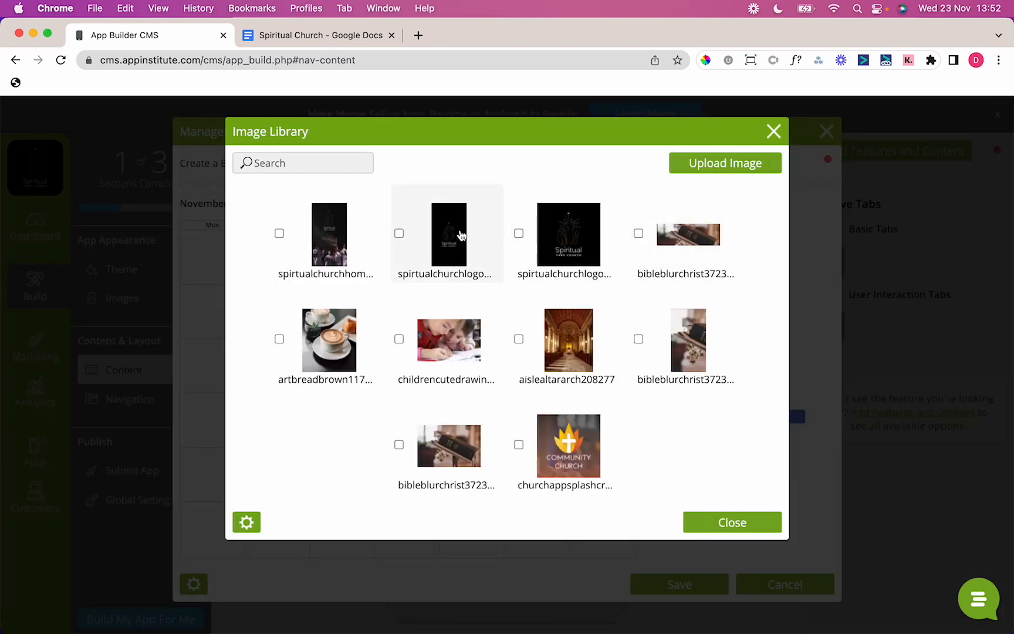
click(591, 226)
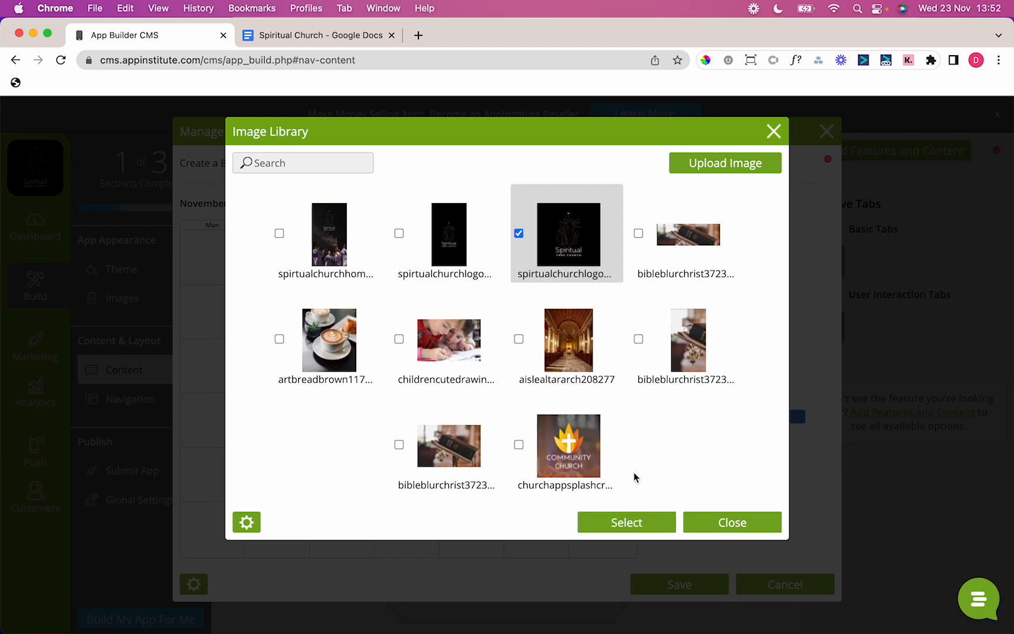
click(631, 516)
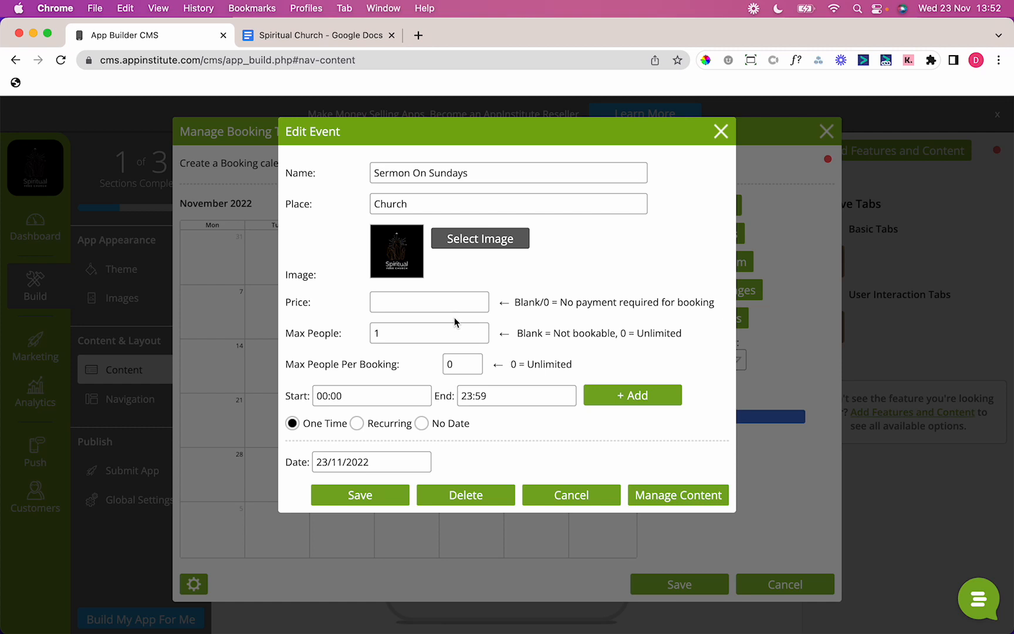
For the Sermon On Sundays event, leave the maximum people blank and set the time from 10:00 to 11:00.
click(442, 332)
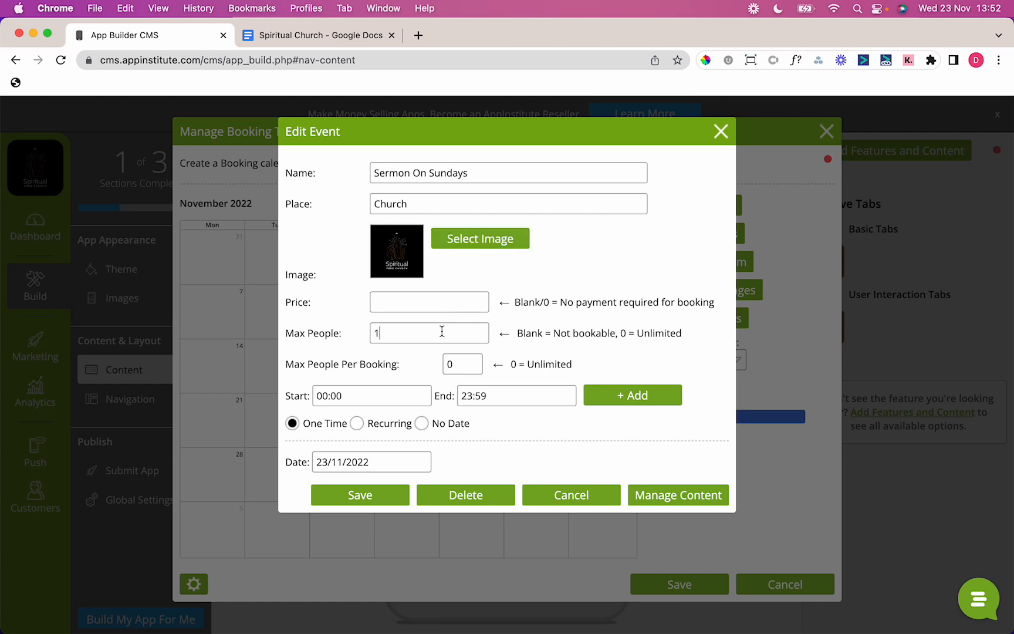
key(BackSpace)
triple_click(403, 400)
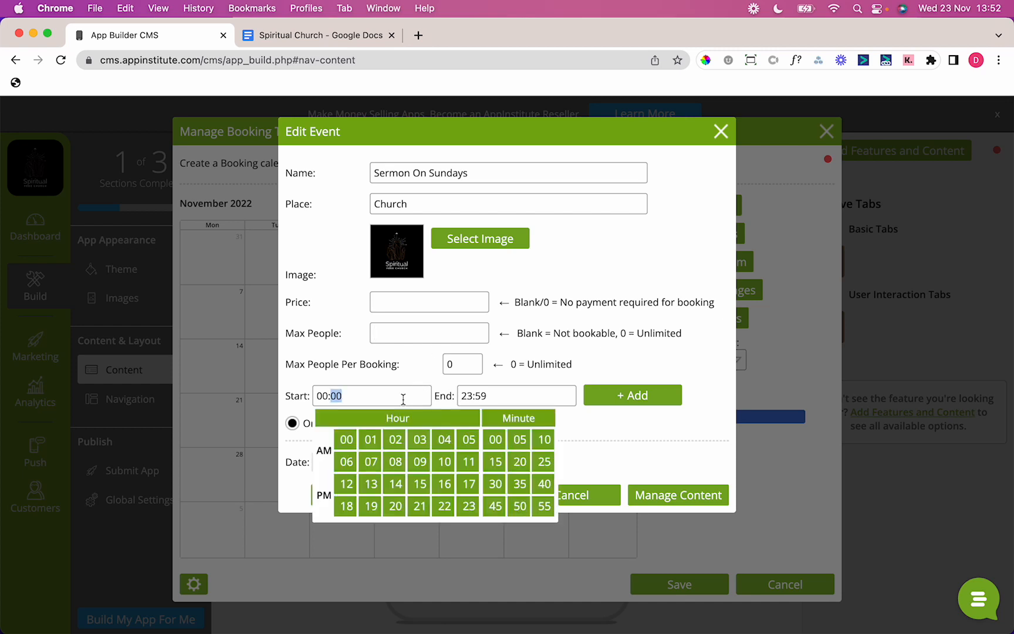
click(455, 463)
click(499, 394)
click(499, 394)
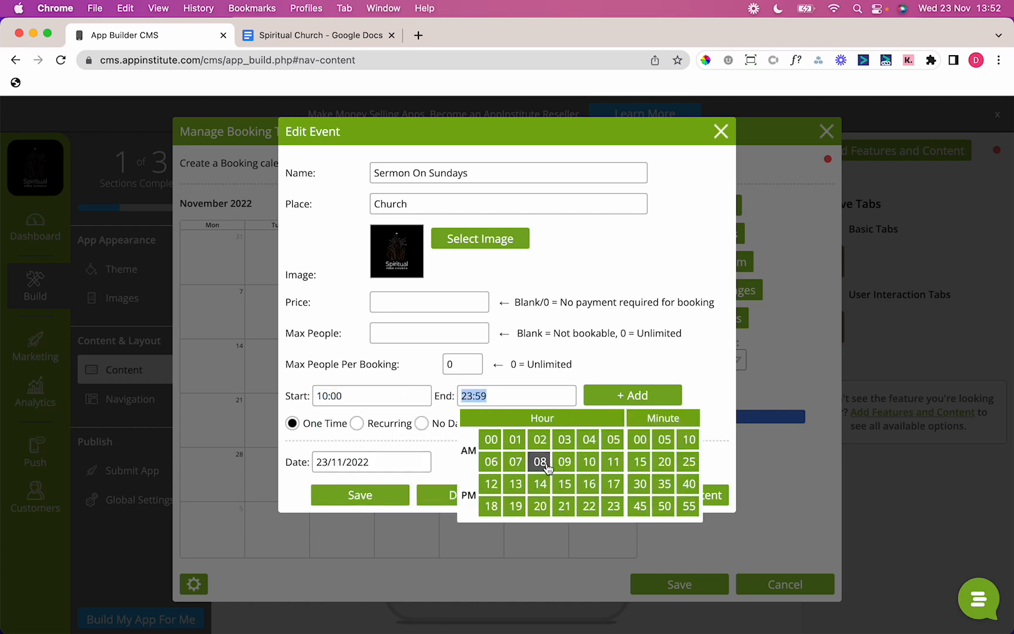
click(612, 463)
click(365, 409)
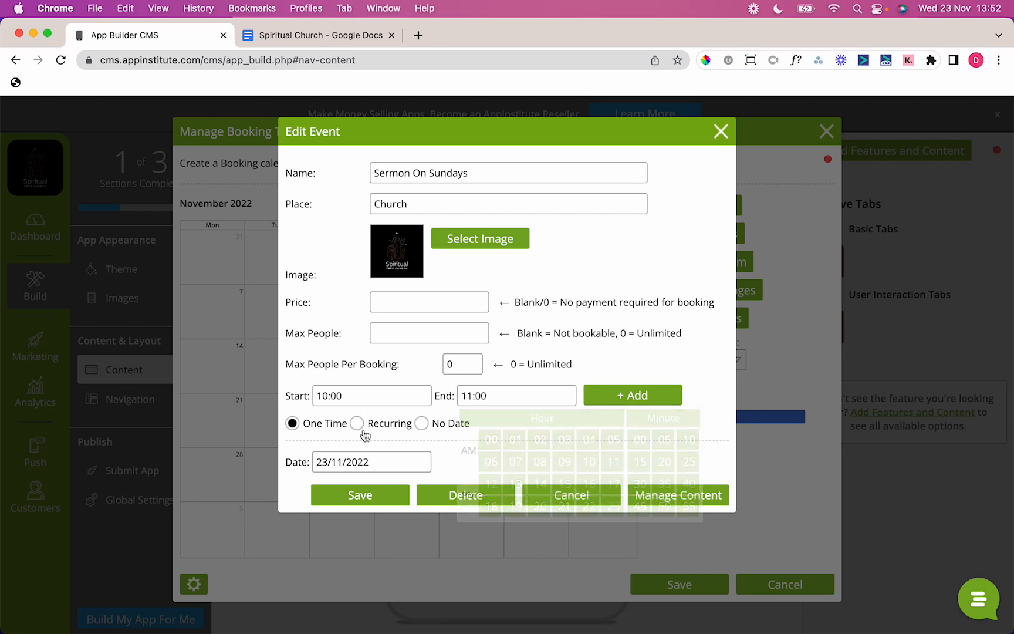
Make the sermon event recur every week on Sunday from 26/11/2022 to 02/04/2023 and save the event.
click(356, 427)
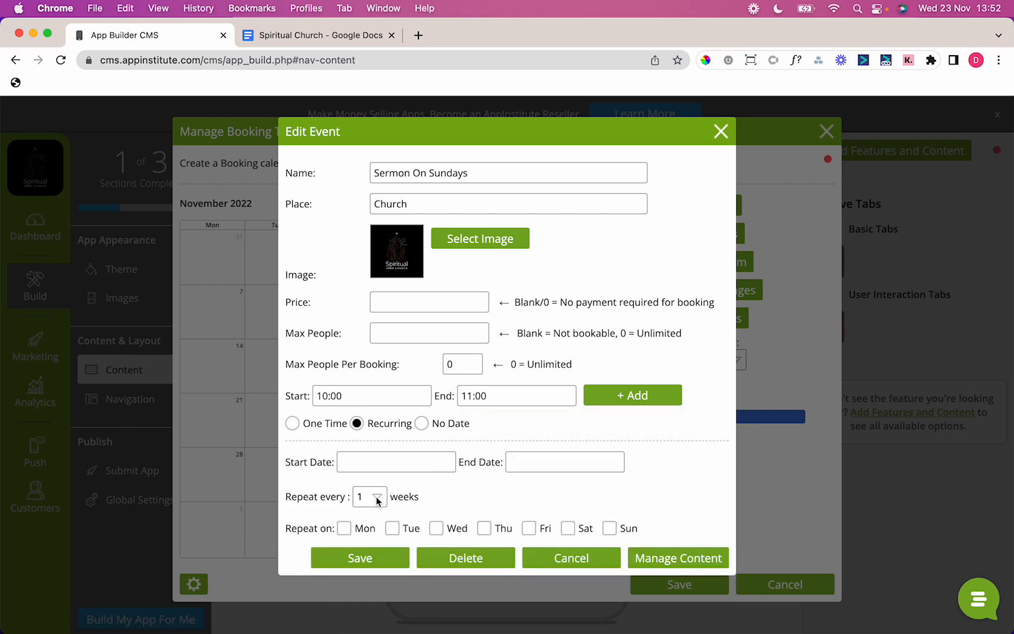
click(371, 460)
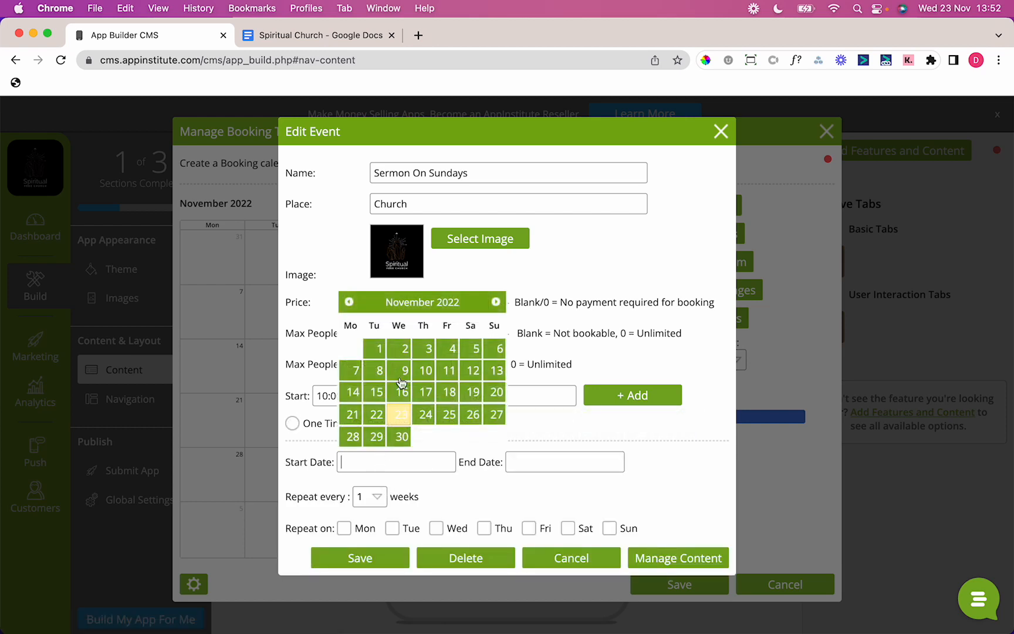
click(467, 414)
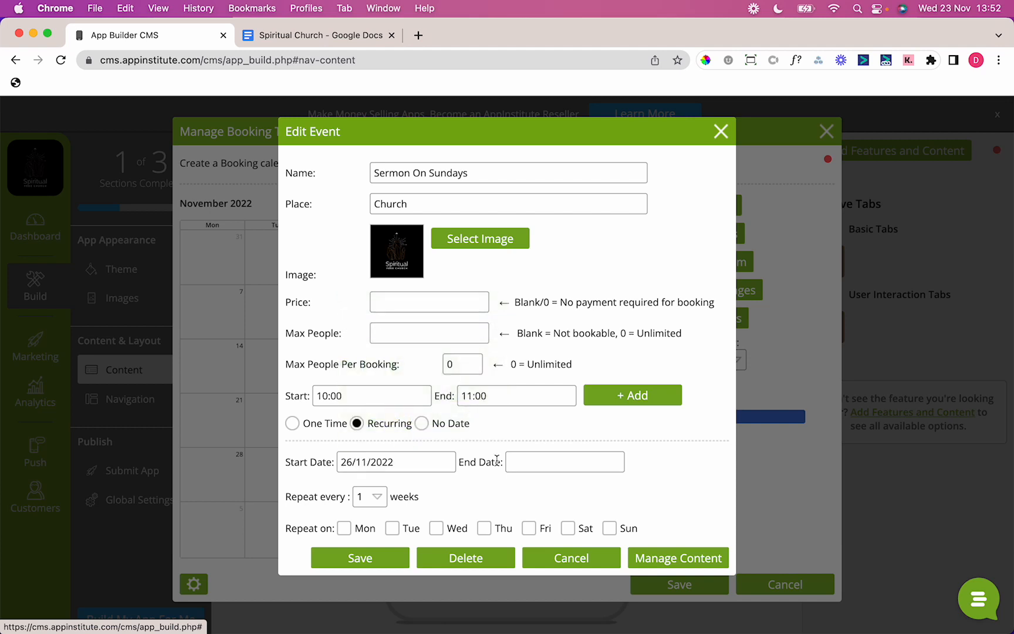
click(521, 462)
click(664, 301)
click(664, 302)
click(665, 302)
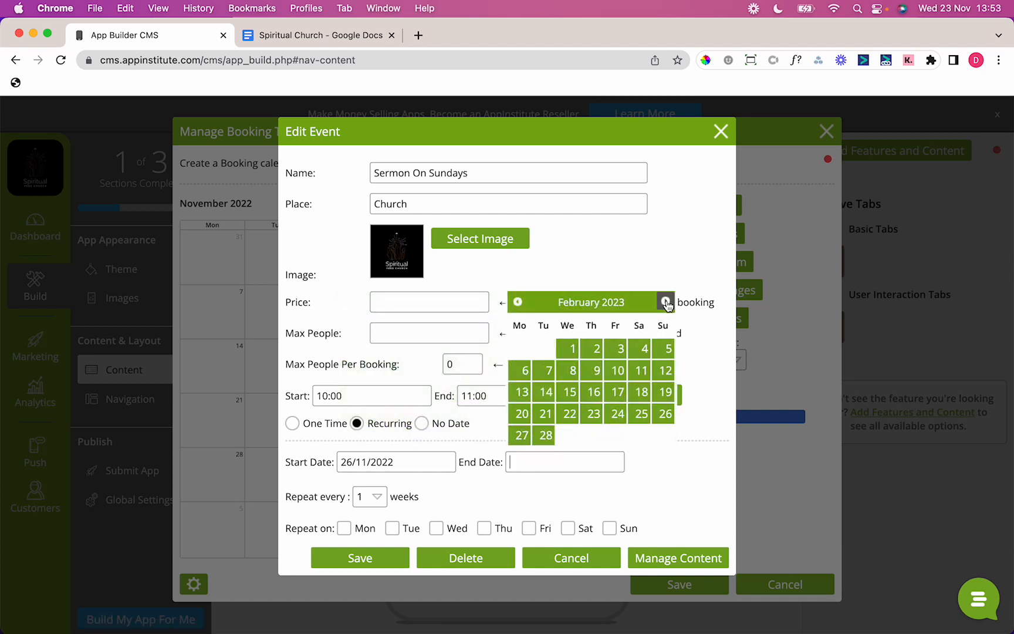
click(665, 302)
click(664, 302)
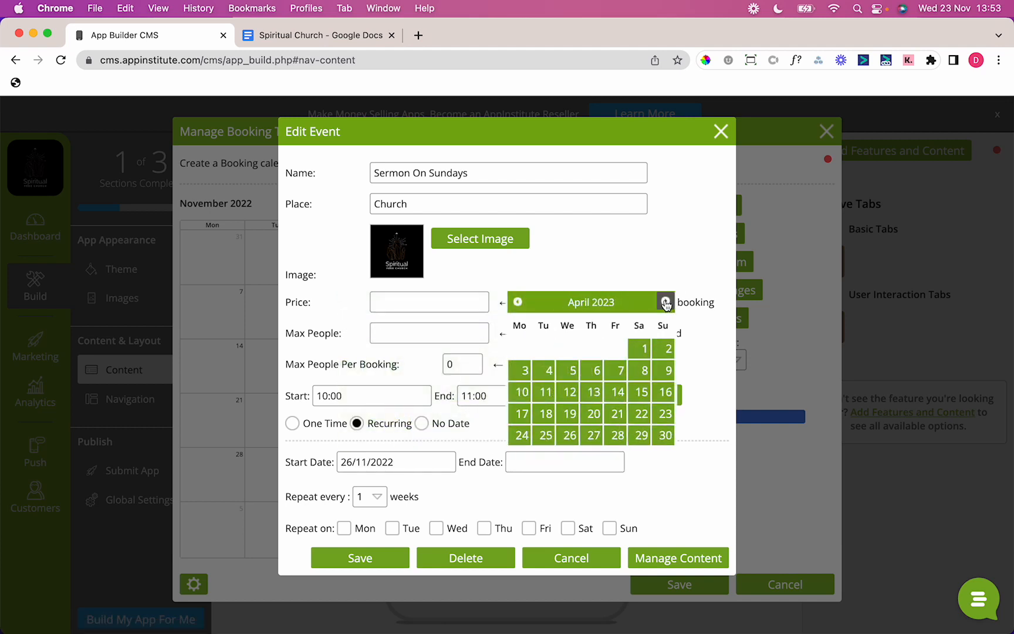
click(663, 350)
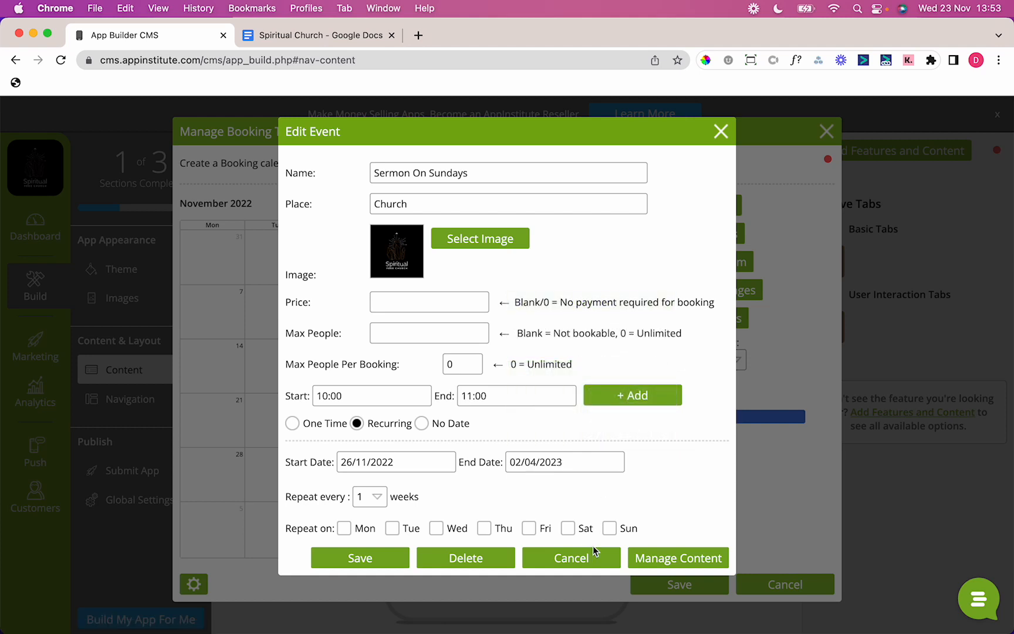
click(609, 529)
click(361, 557)
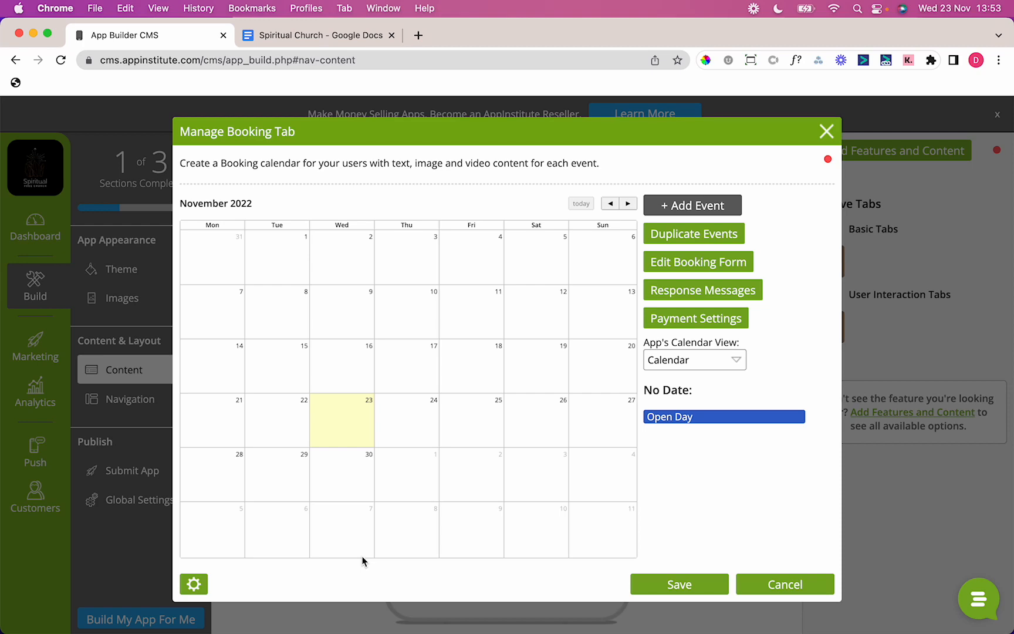
Add a second booking event from the brief named "Tea & Talk" with place "Church" and the coffee cup picture as its image.
click(691, 207)
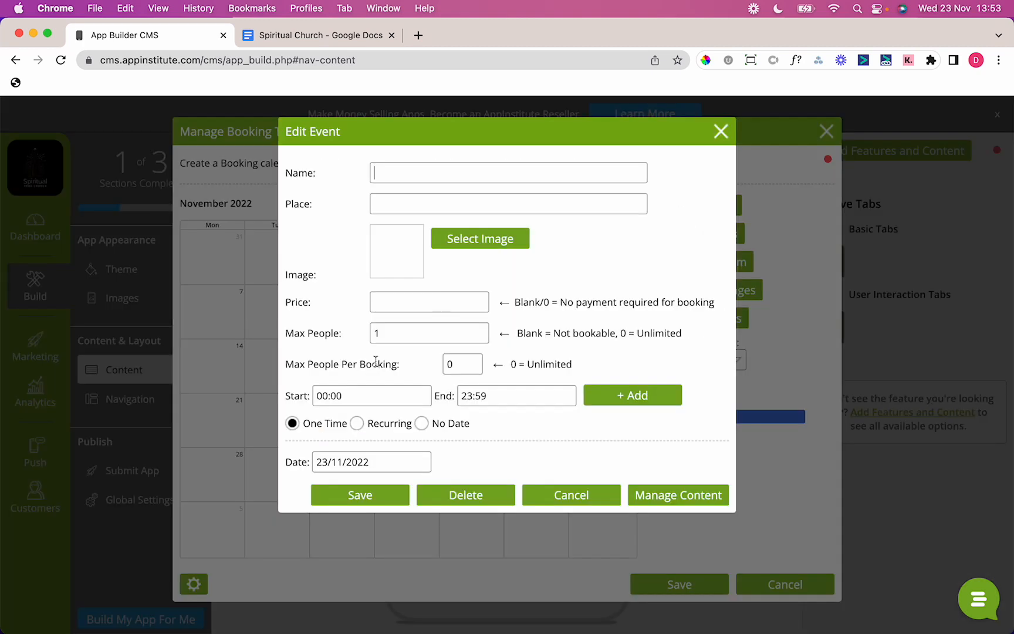
click(322, 40)
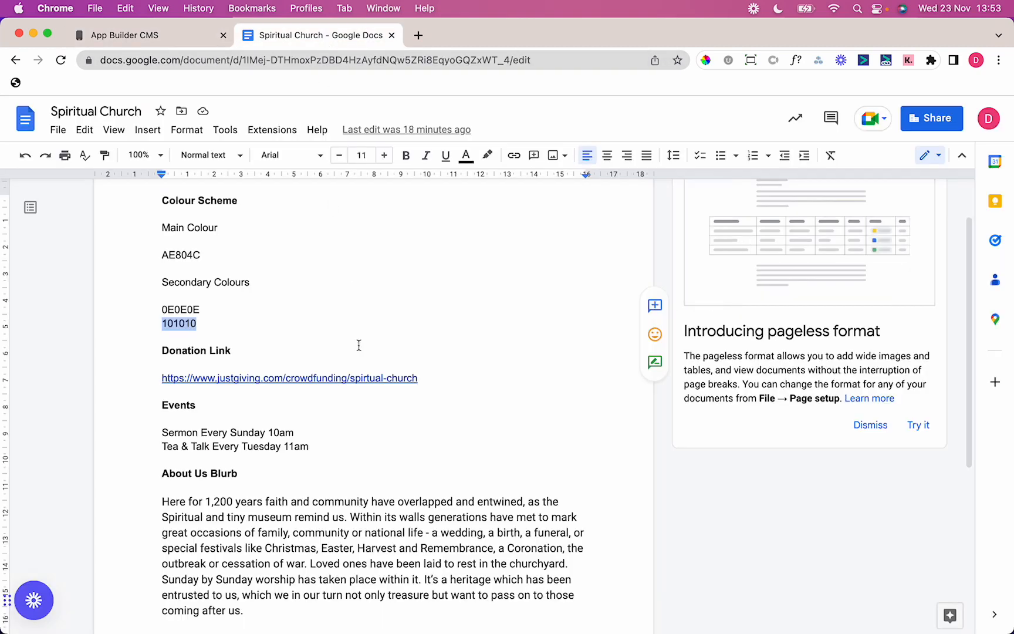
click(170, 42)
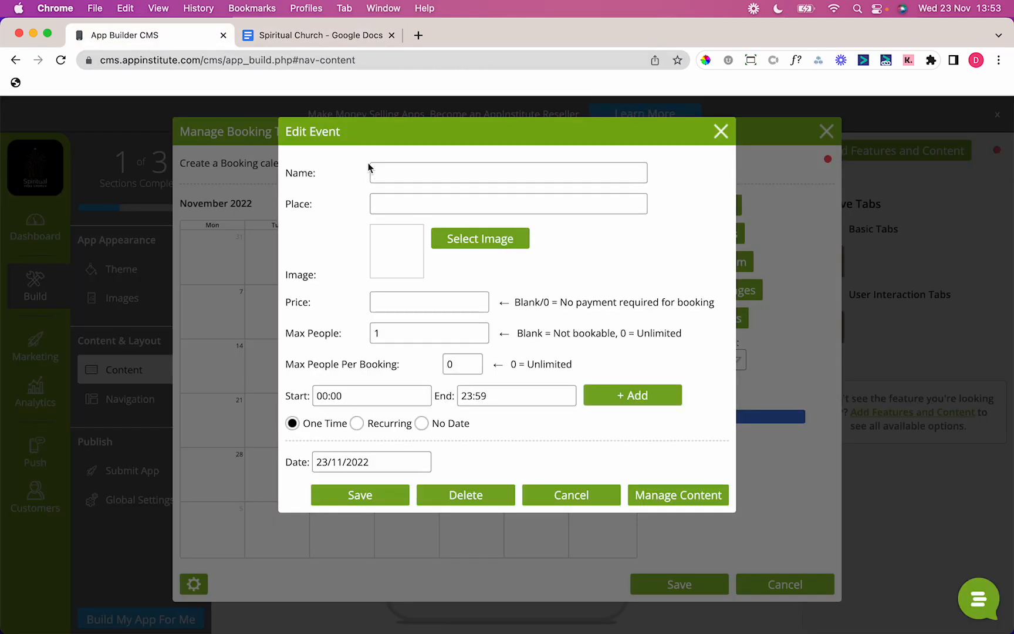
text(Tea & Talk)
click(420, 208)
text(Church)
click(462, 240)
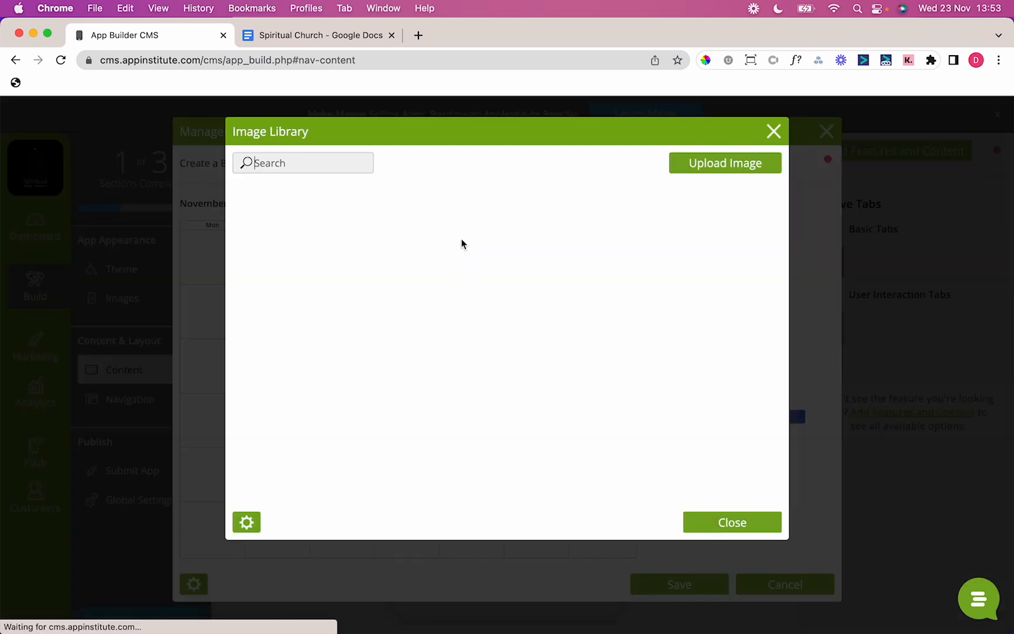
click(558, 256)
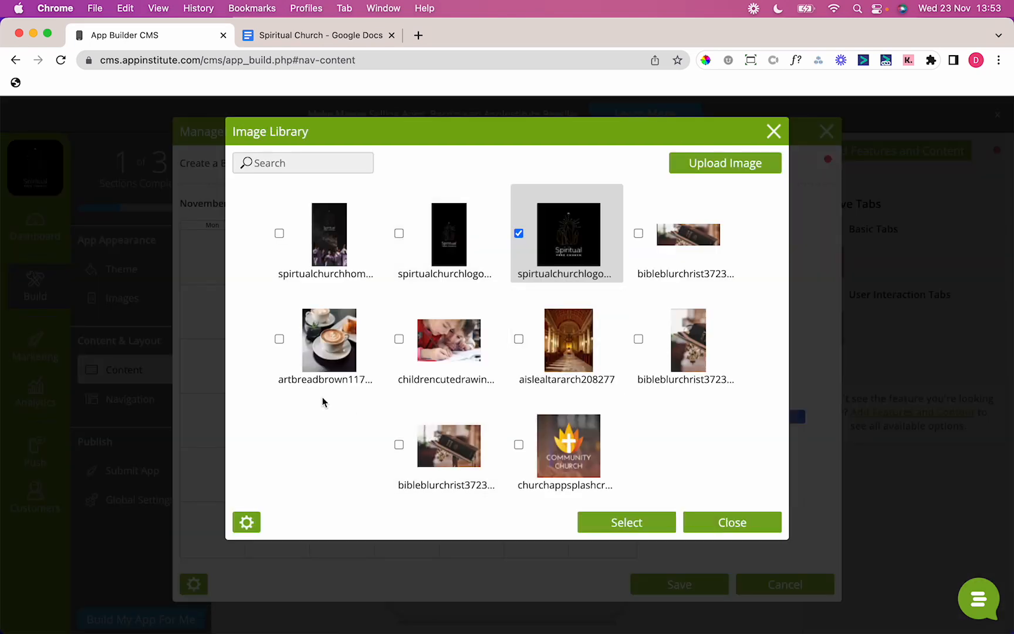
click(315, 361)
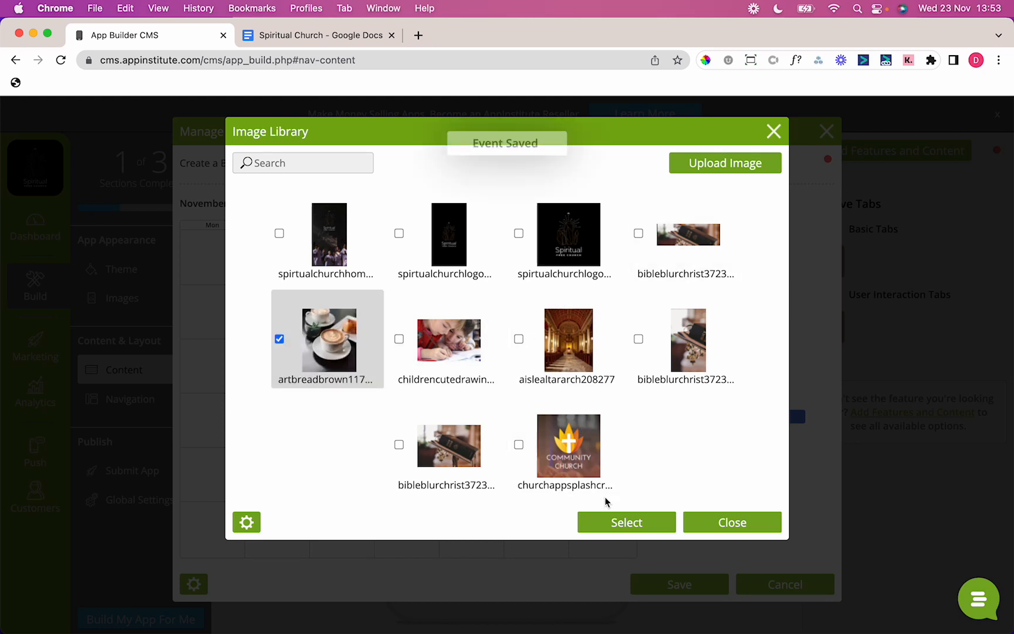
click(617, 524)
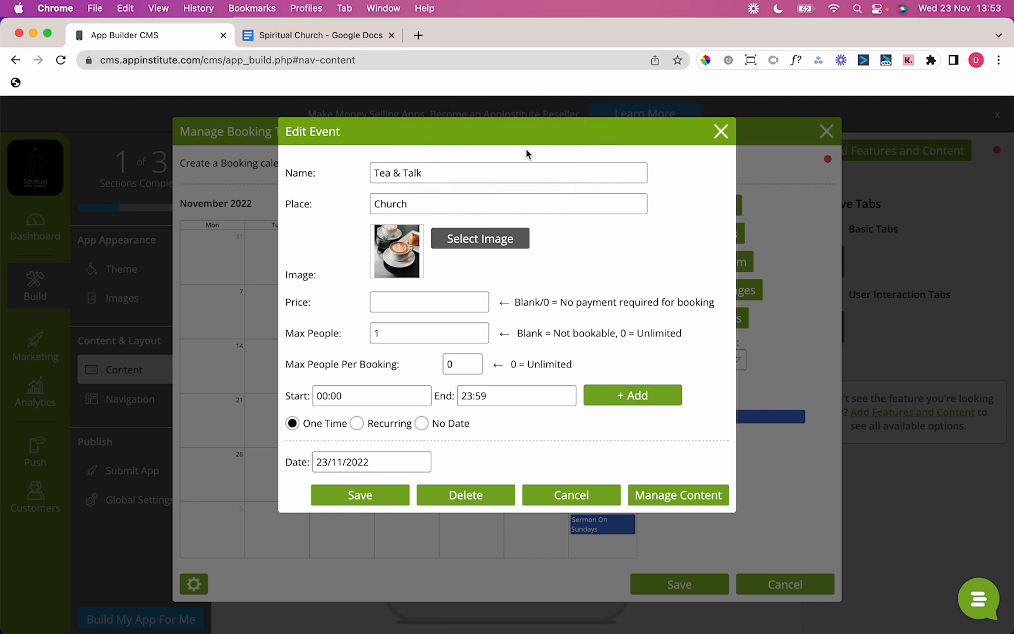
For the Tea & Talk event, leave the maximum people blank and set the time from 11:00 to 12:00, checking the brief.
click(454, 334)
key(BackSpace)
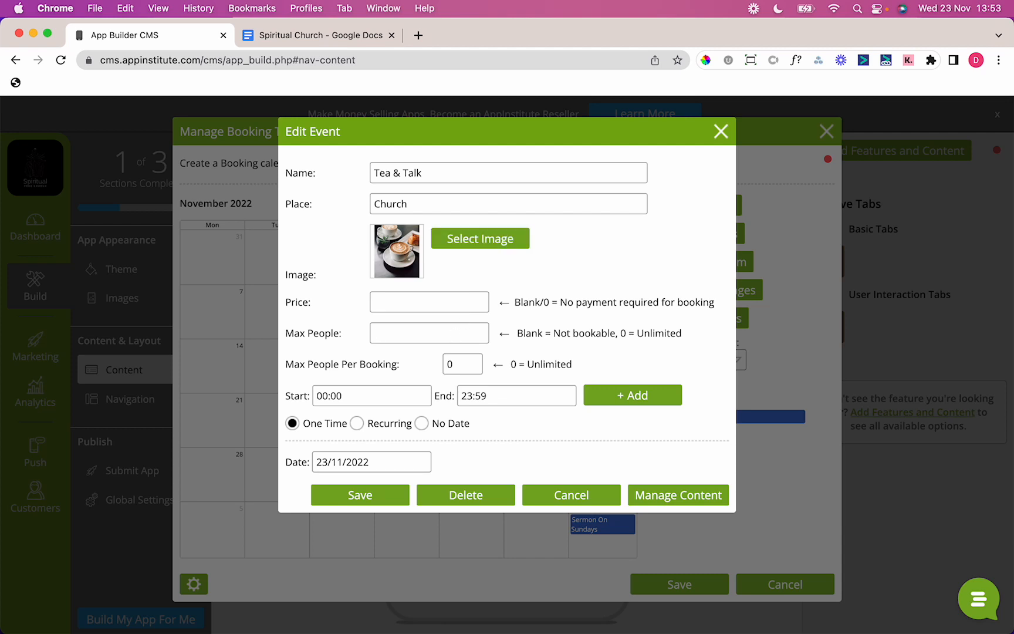
click(390, 396)
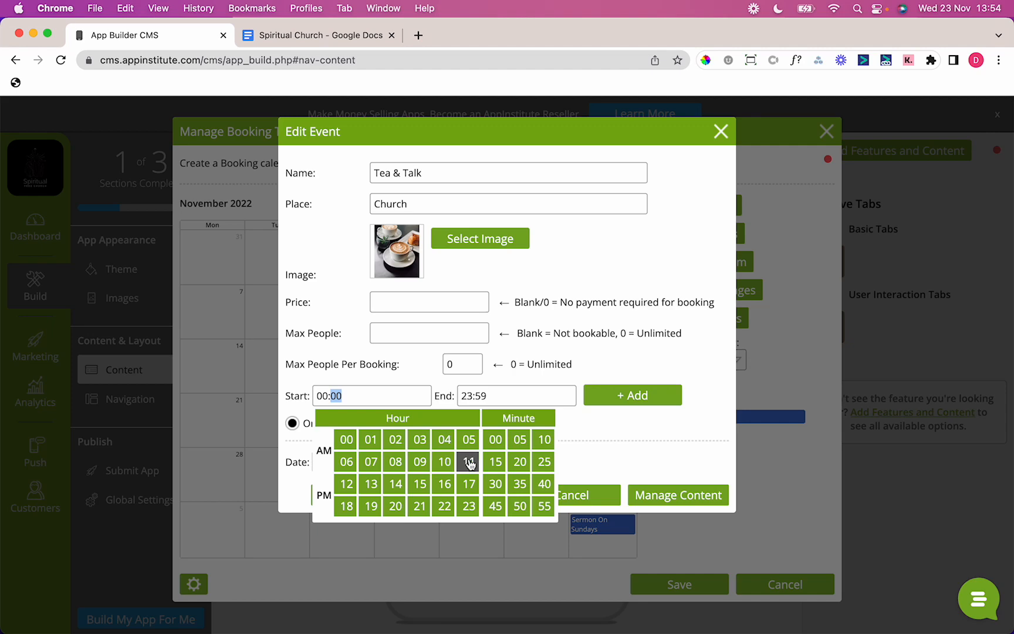
click(277, 44)
click(174, 41)
click(466, 463)
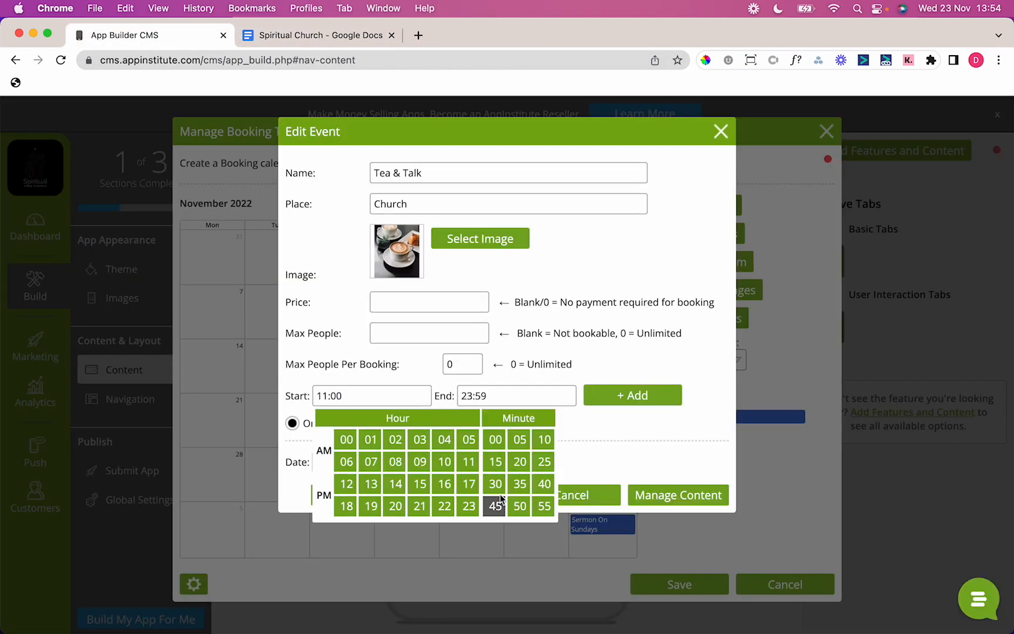
click(483, 402)
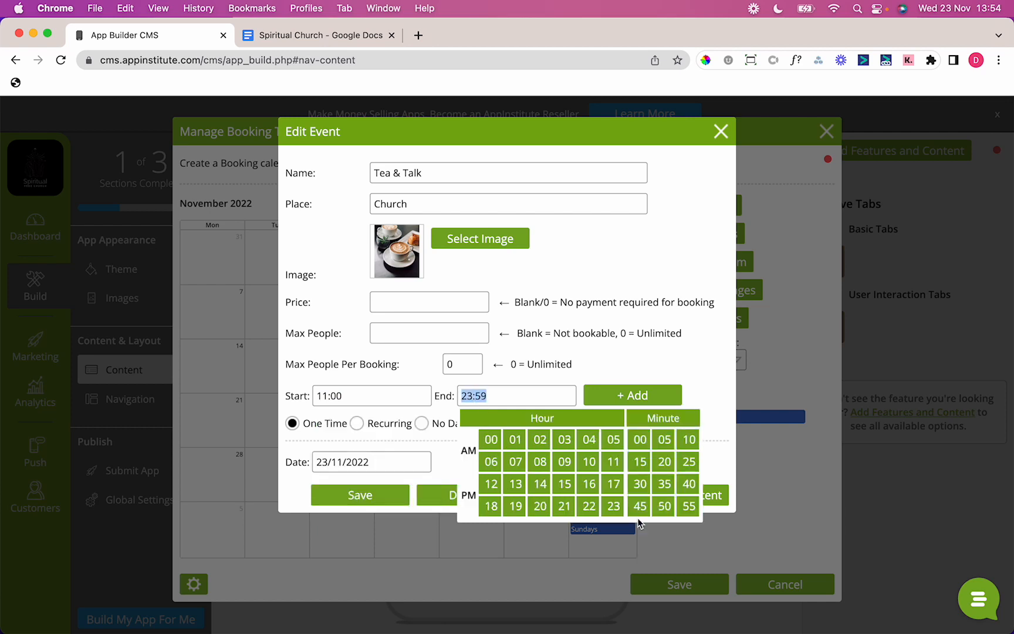
click(496, 482)
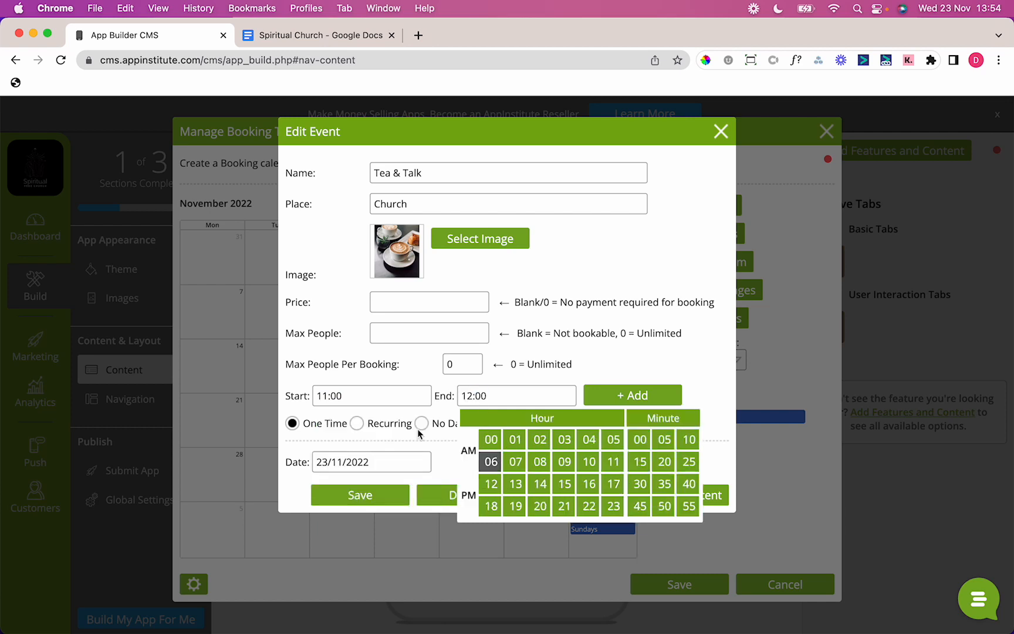
Make Tea & Talk recur every week on Tuesday from 29/11/2022 to 27/12/2022, then save the event and the booking tab.
click(382, 421)
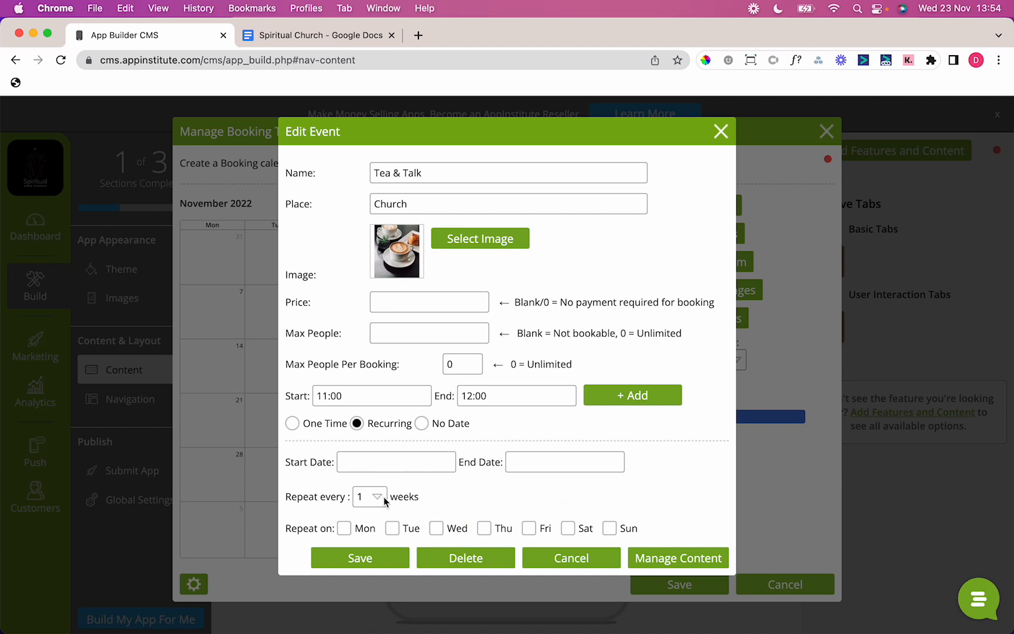
click(385, 462)
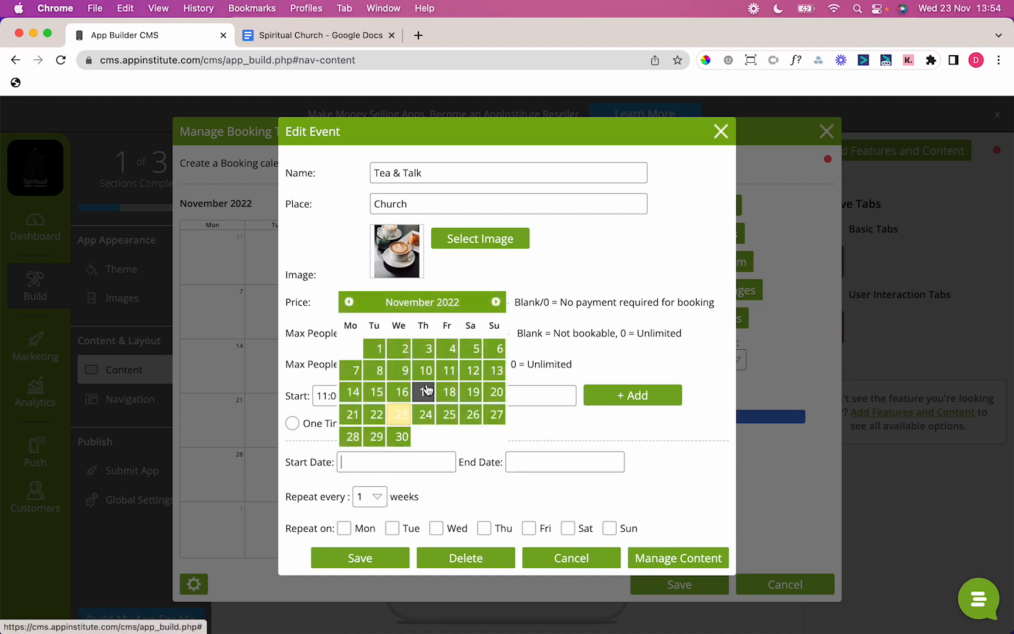
click(378, 437)
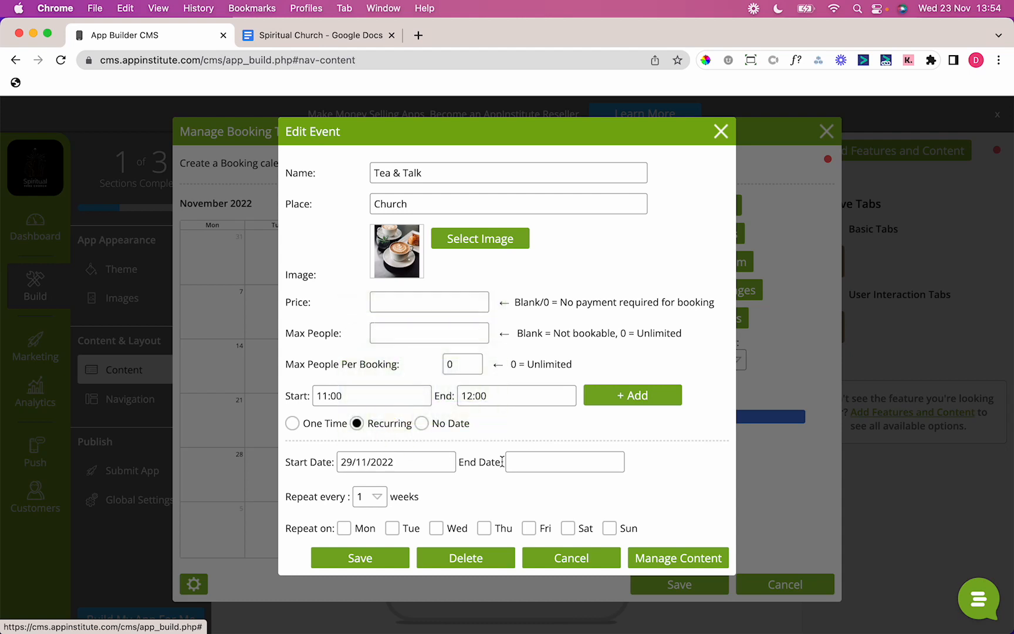
click(545, 462)
click(666, 300)
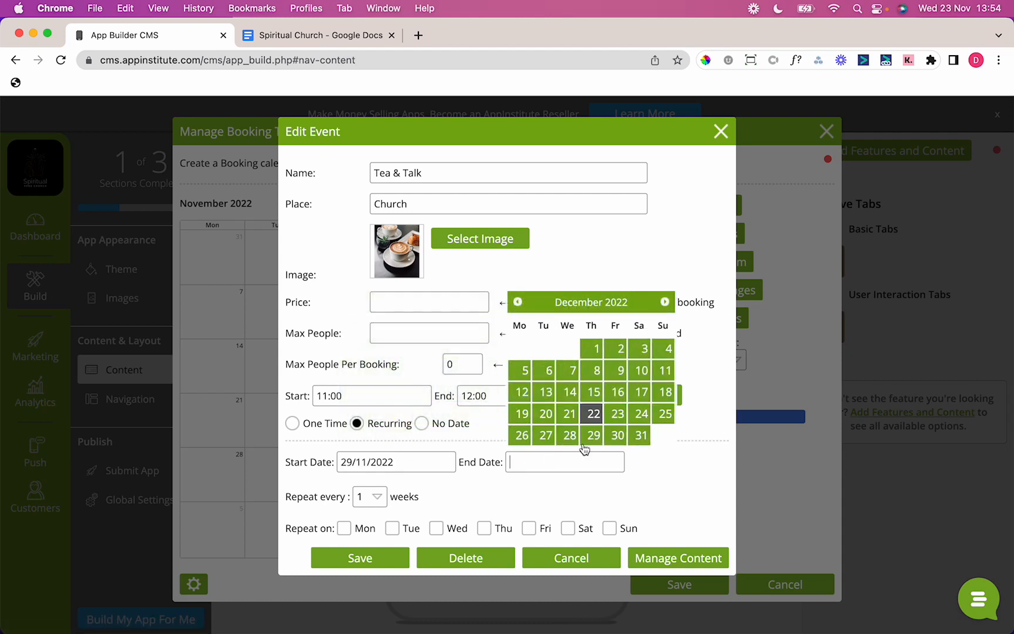
click(545, 434)
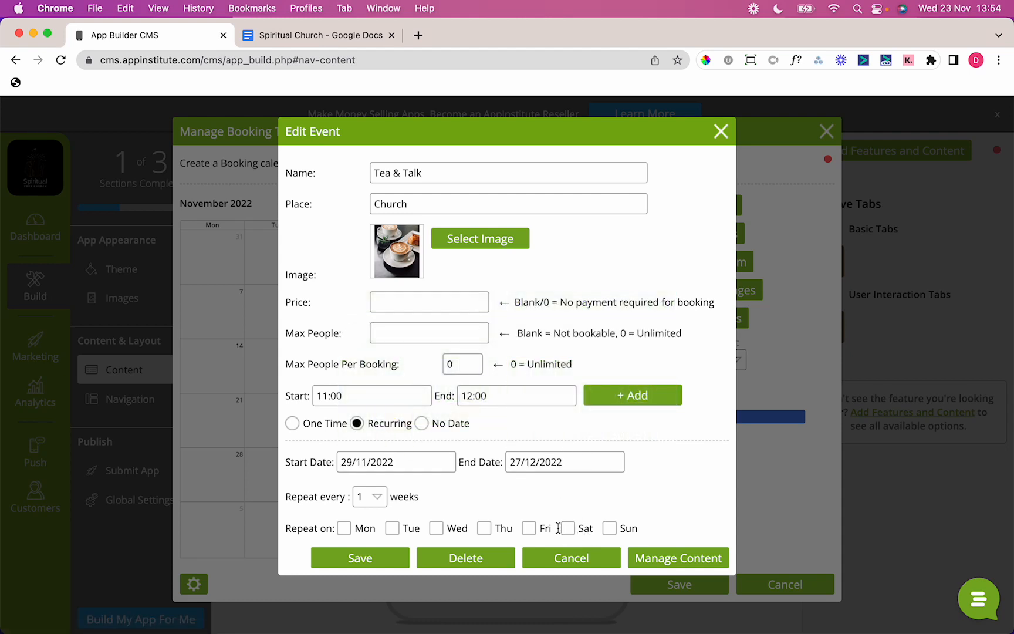
click(405, 530)
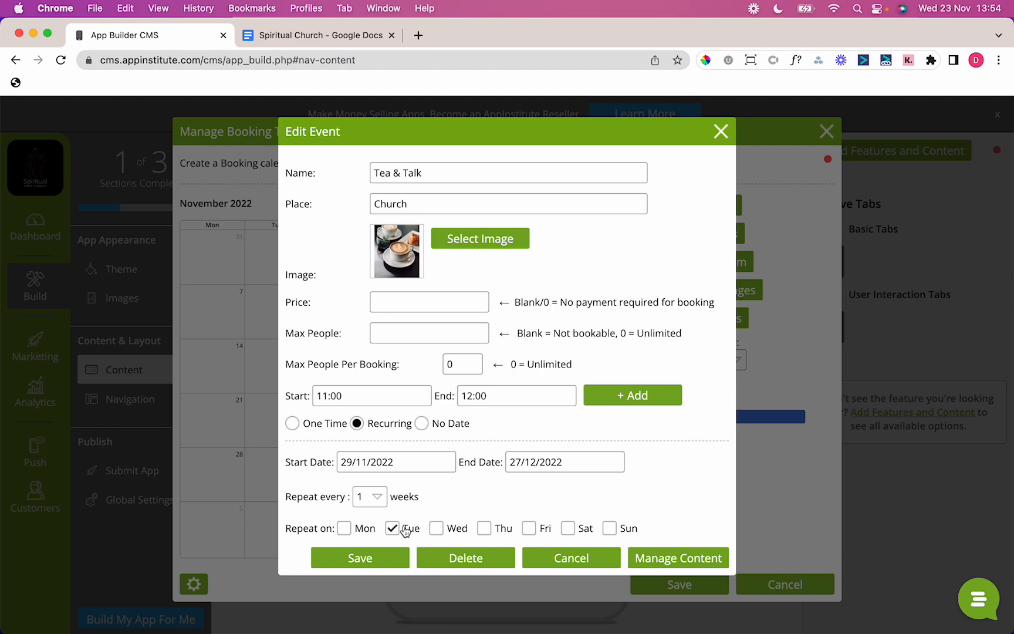
click(394, 560)
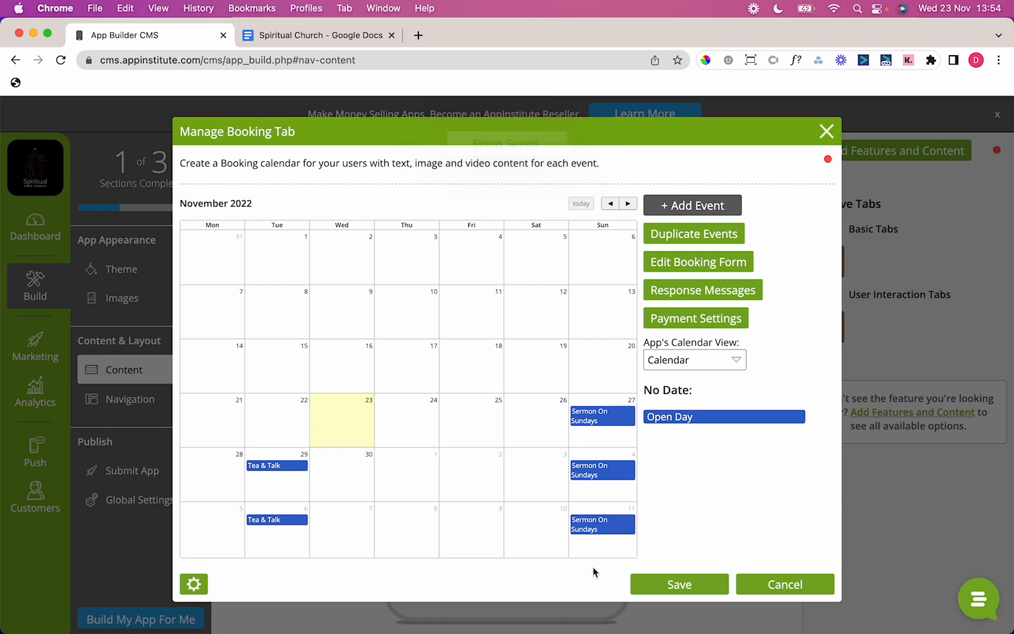
click(668, 585)
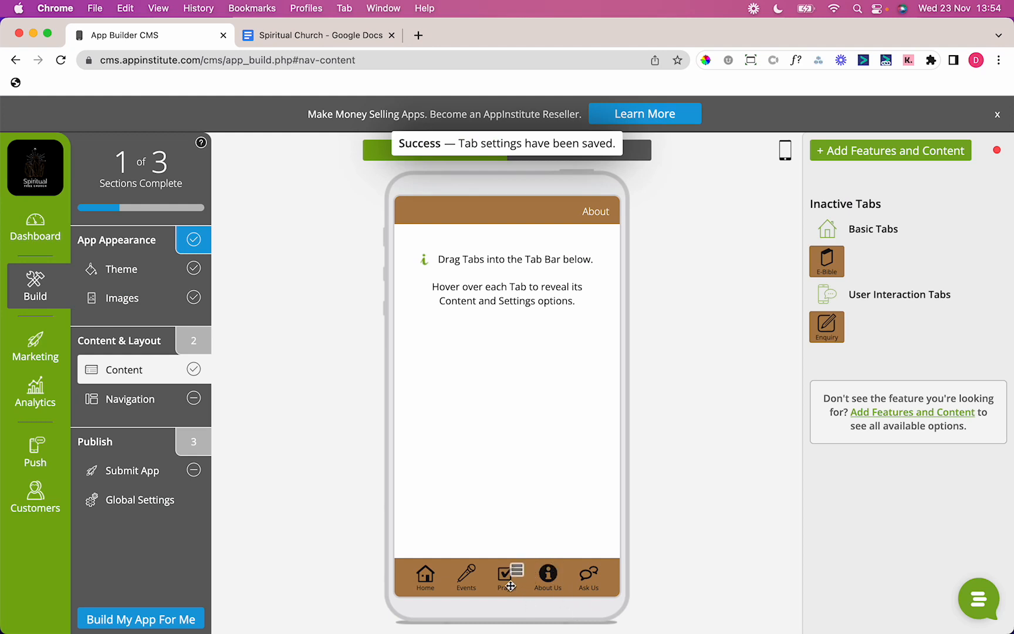
Open the Prayer tab's form content, review its fields, and save the form.
click(524, 573)
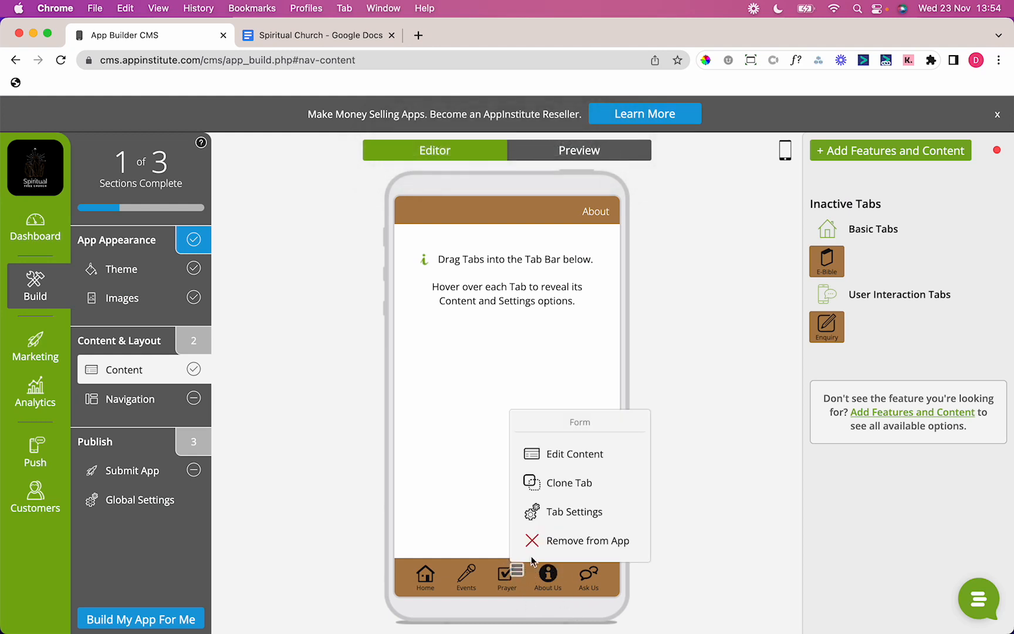
click(559, 457)
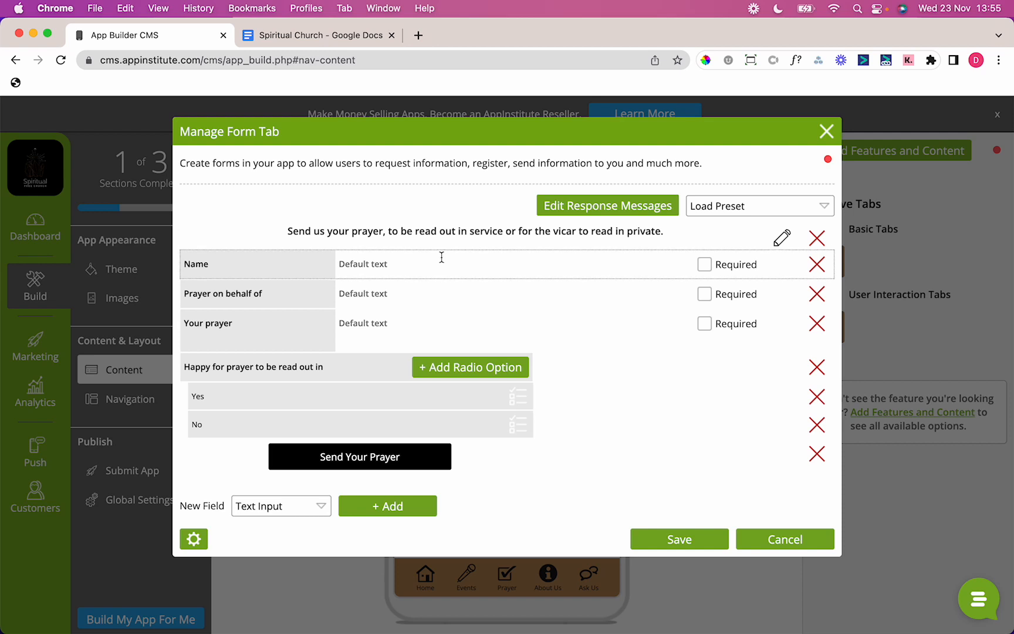
click(659, 545)
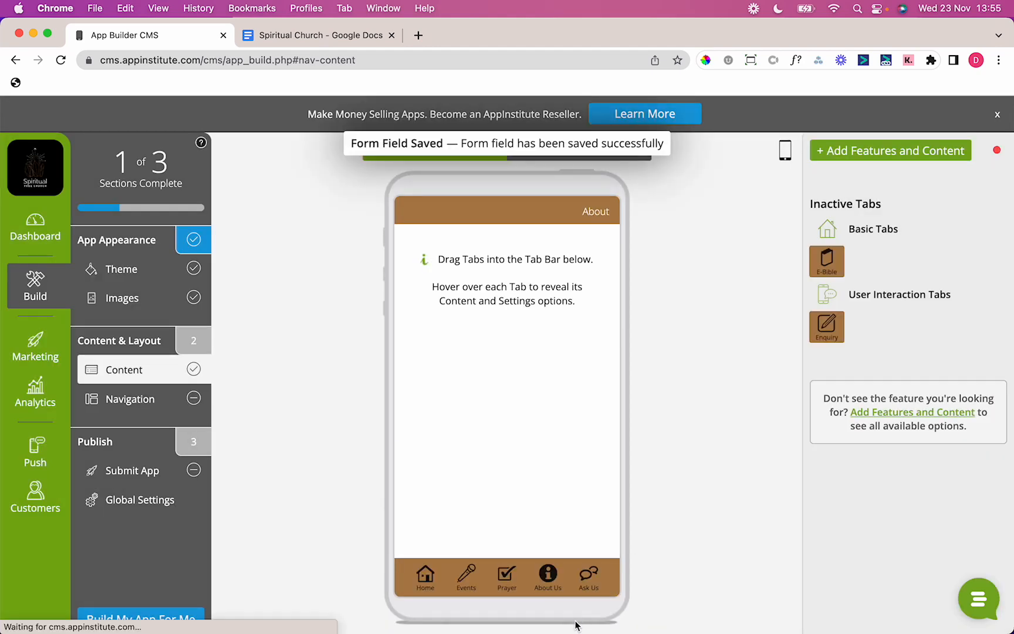
Open the About Us tab's content and clear the existing e-mail in its Contact Information section.
mouse_move(547, 573)
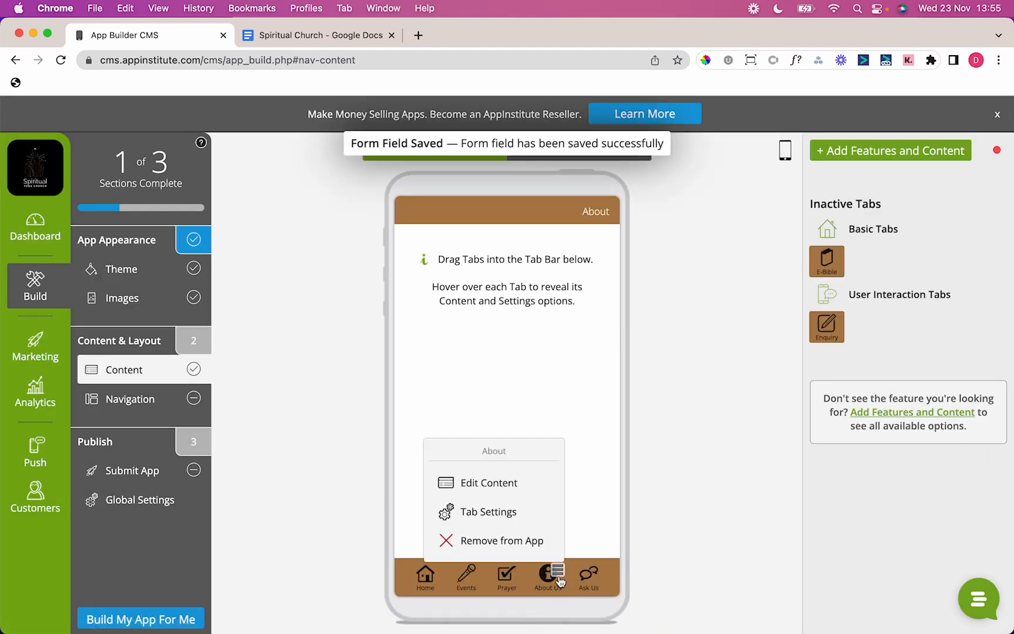
click(524, 490)
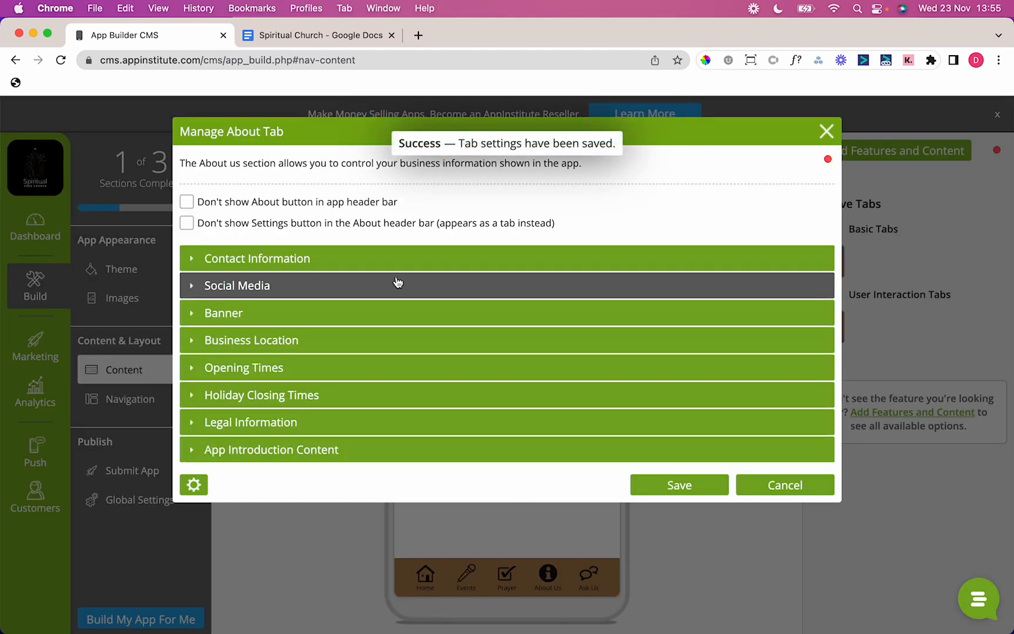
click(389, 260)
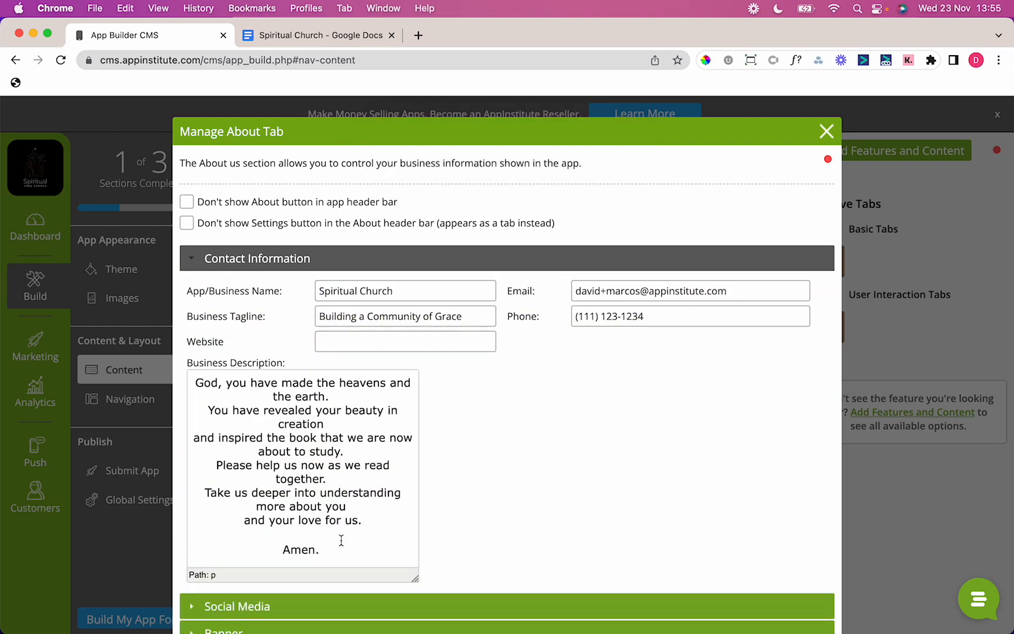
drag(341, 549, 135, 311)
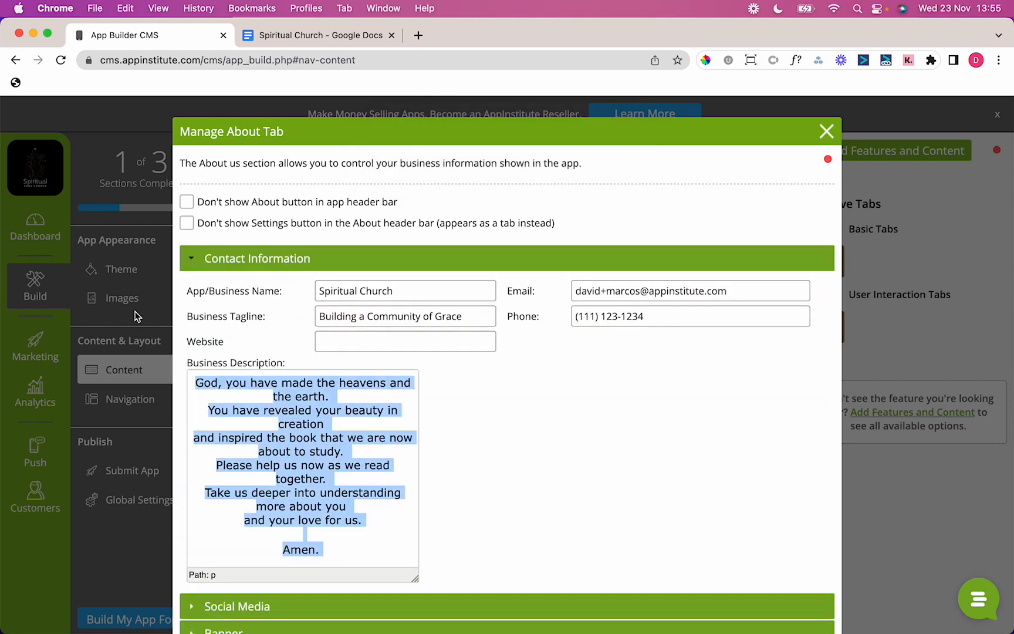
click(381, 291)
triple_click(382, 291)
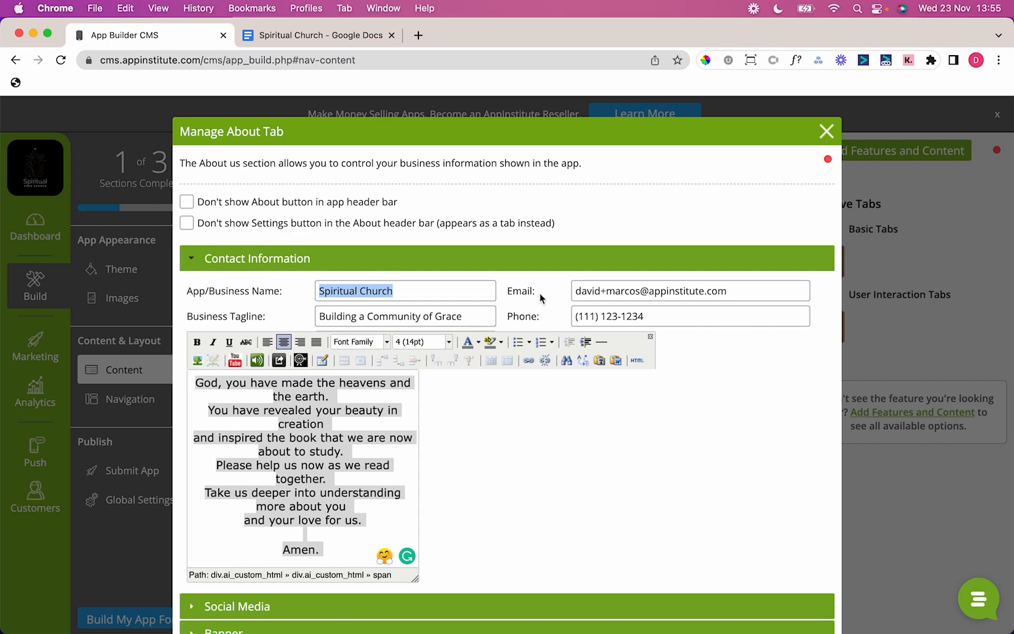
triple_click(607, 296)
key(BackSpace)
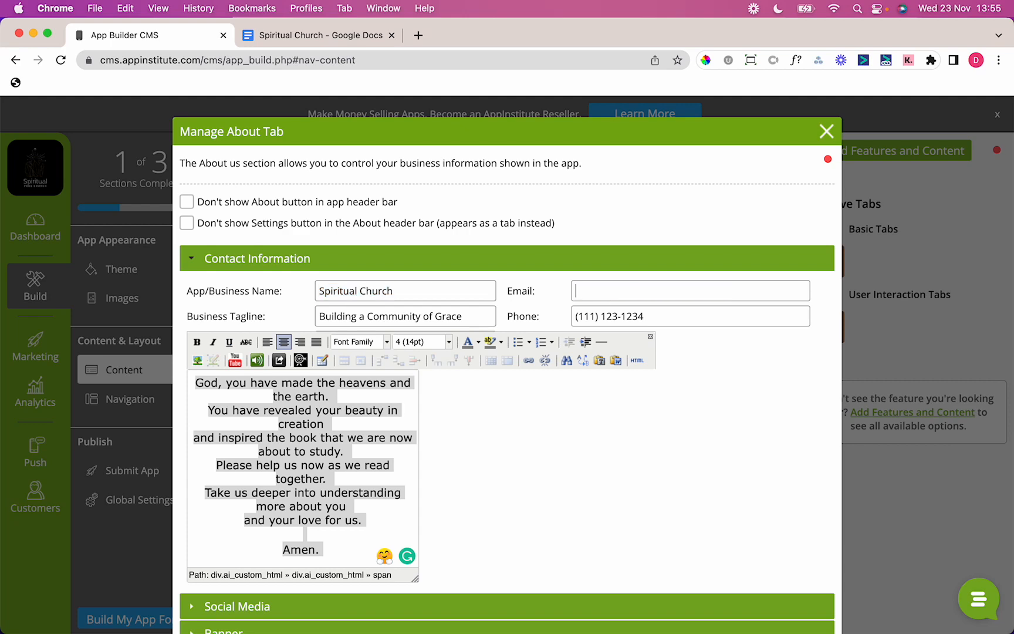
Copy the church's e-mail address from the Google Docs brief's contact information into the About tab's Email field.
click(282, 35)
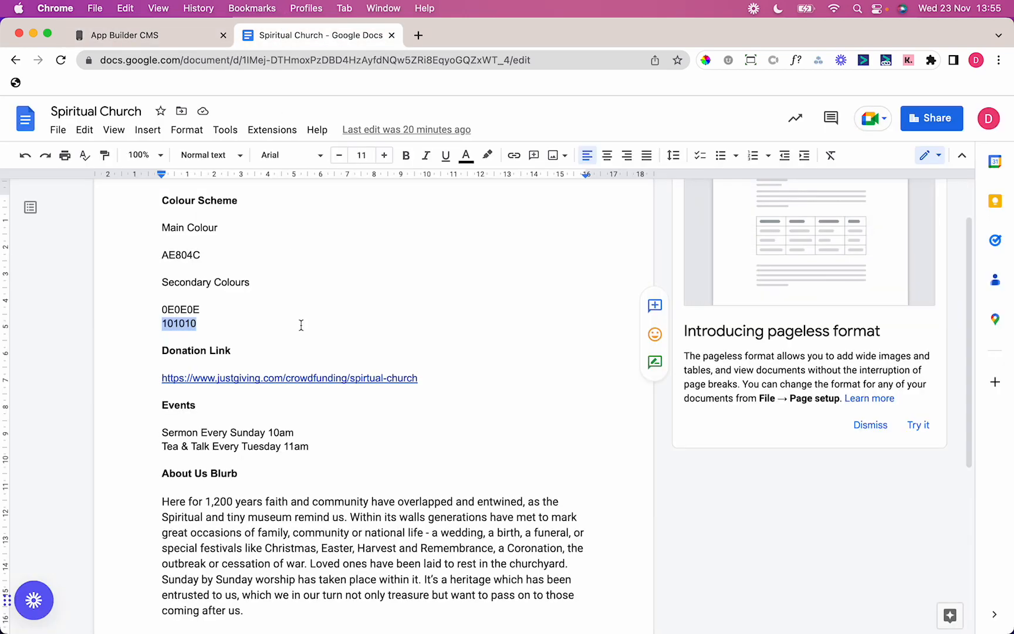
click(269, 328)
key(Down)
key(Down)
key(Down)
key(Down)
key(Down)
key(Down)
key(Down)
key(Down)
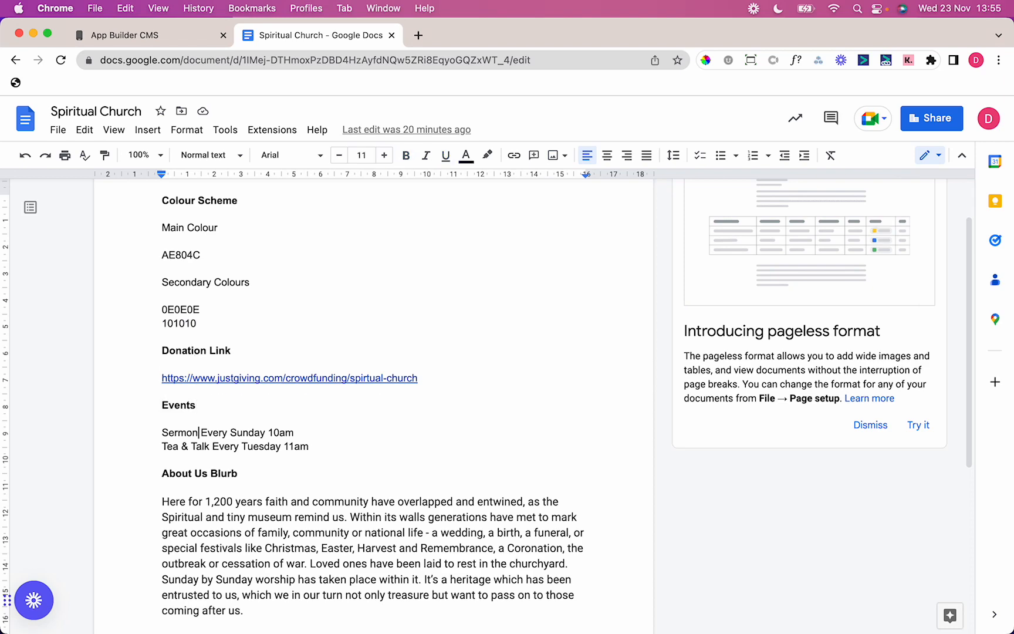
key(Down)
key(Down)
key(Down)
key(Down)
key(Down)
key(Down)
key(Down)
key(Down)
key(Down)
key(Down)
key(Down)
key(Down)
key(Down)
key(Down)
key(Down)
key(Down)
key(Down)
key(Down)
key(Down)
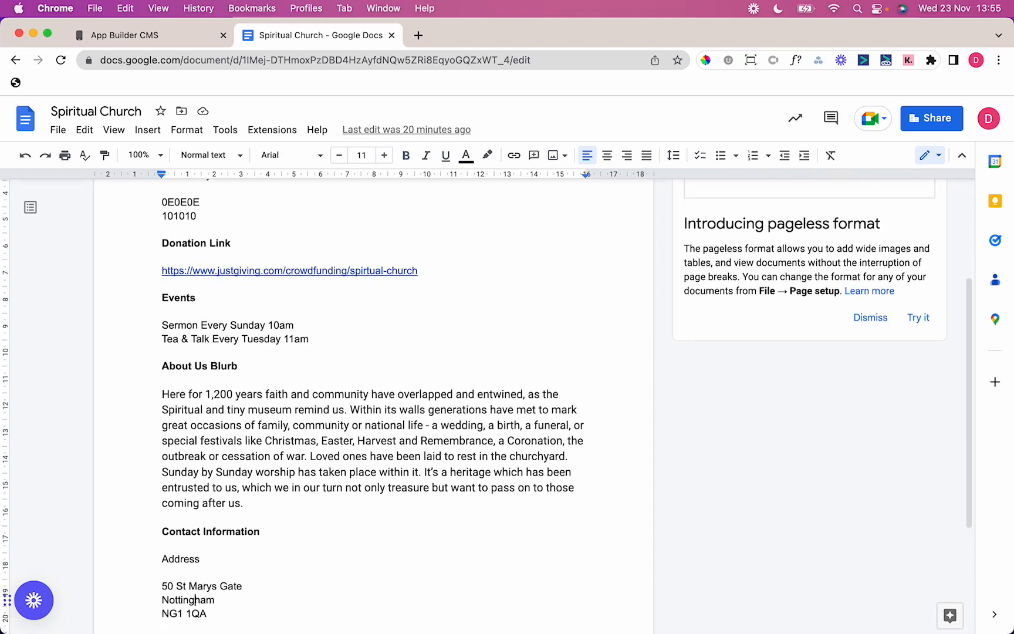
key(Down)
key(Down)
key(Down)
key(Down)
key(Down)
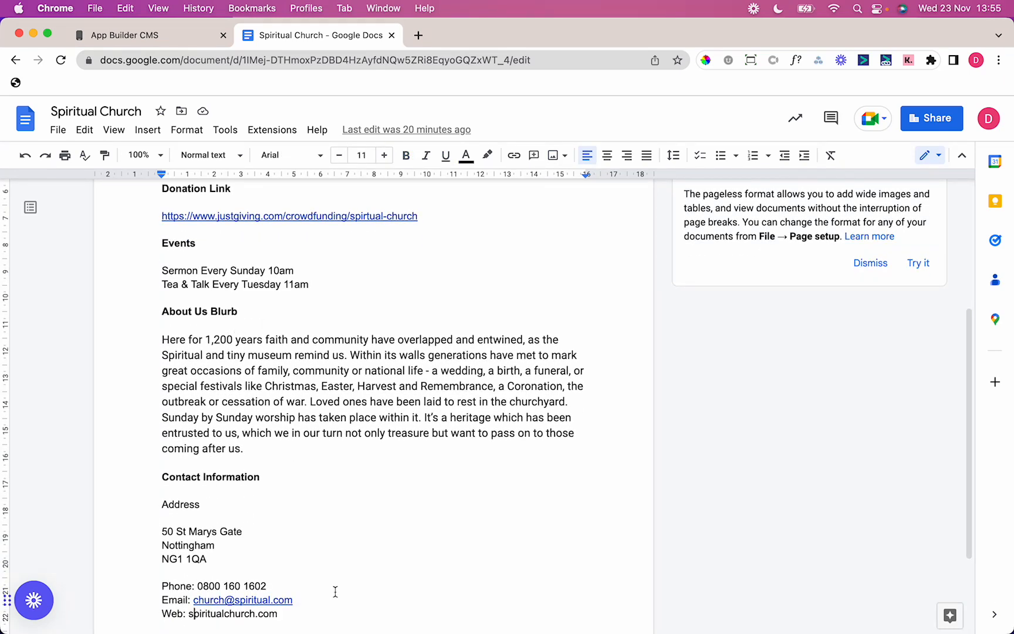
drag(293, 599, 192, 598)
key(super+c)
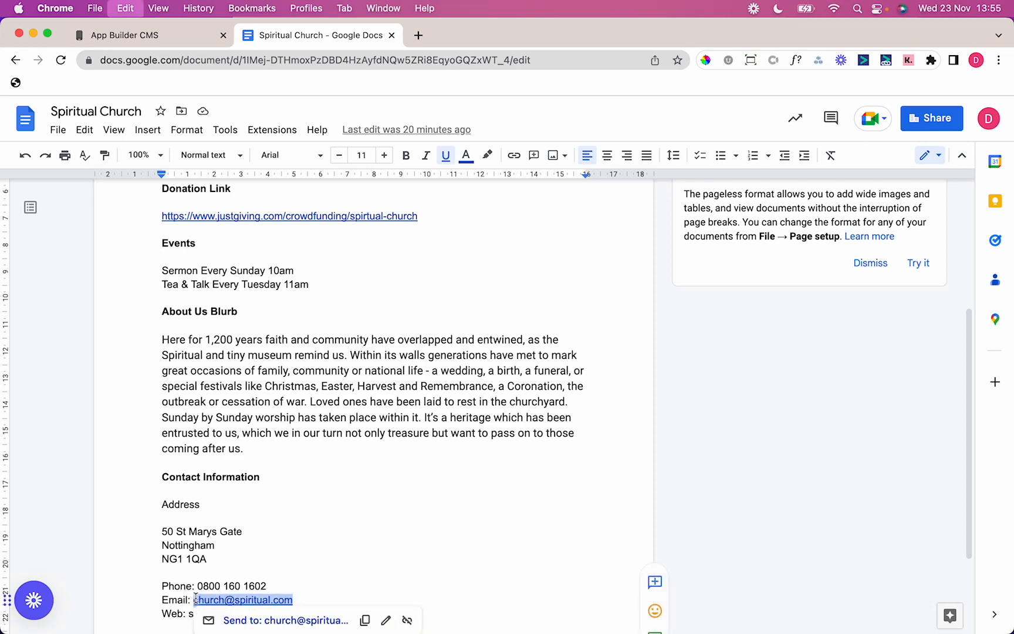
click(232, 41)
click(632, 291)
key(super+v)
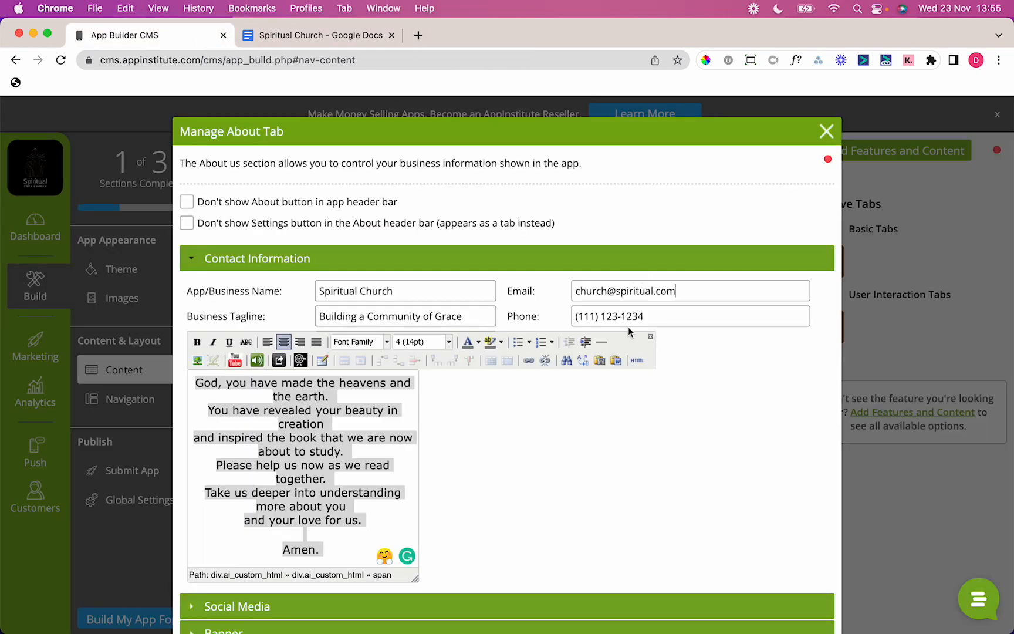
Replace the About tab's phone number with the church's phone number copied from the brief.
triple_click(399, 316)
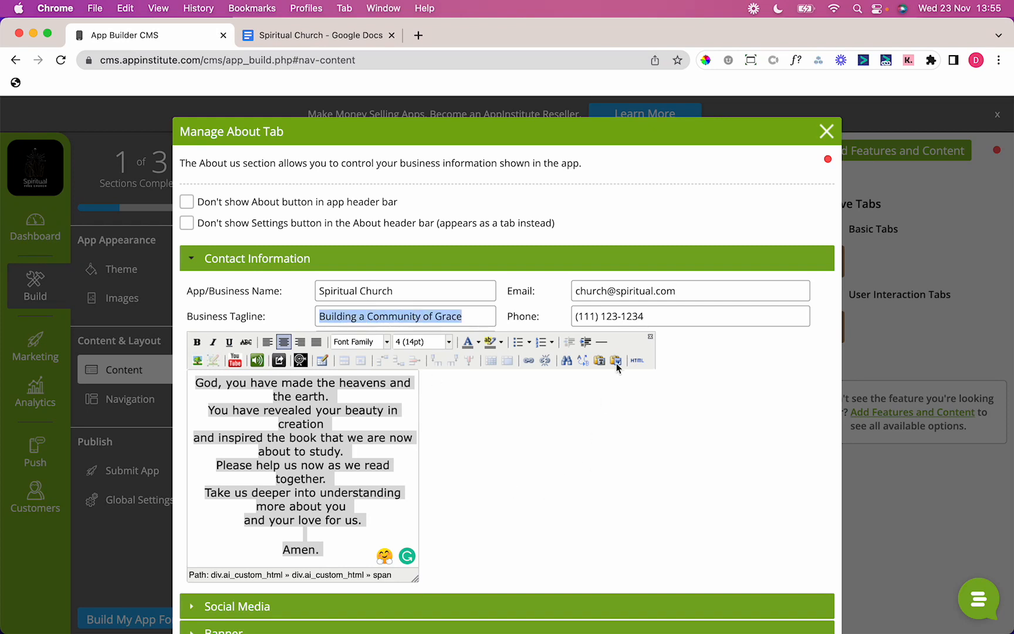
click(331, 38)
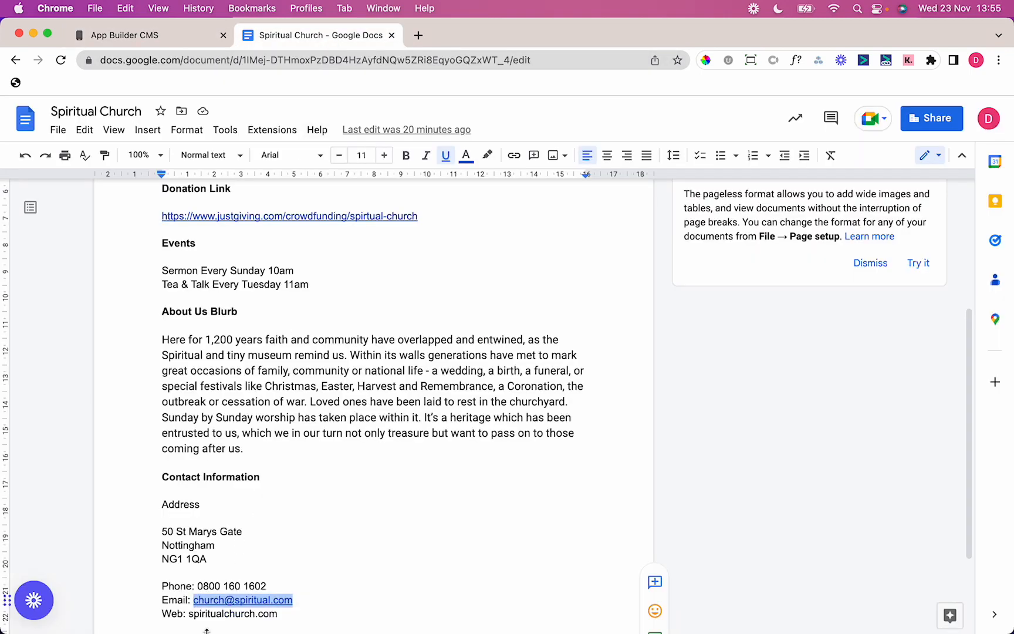
drag(195, 585, 266, 585)
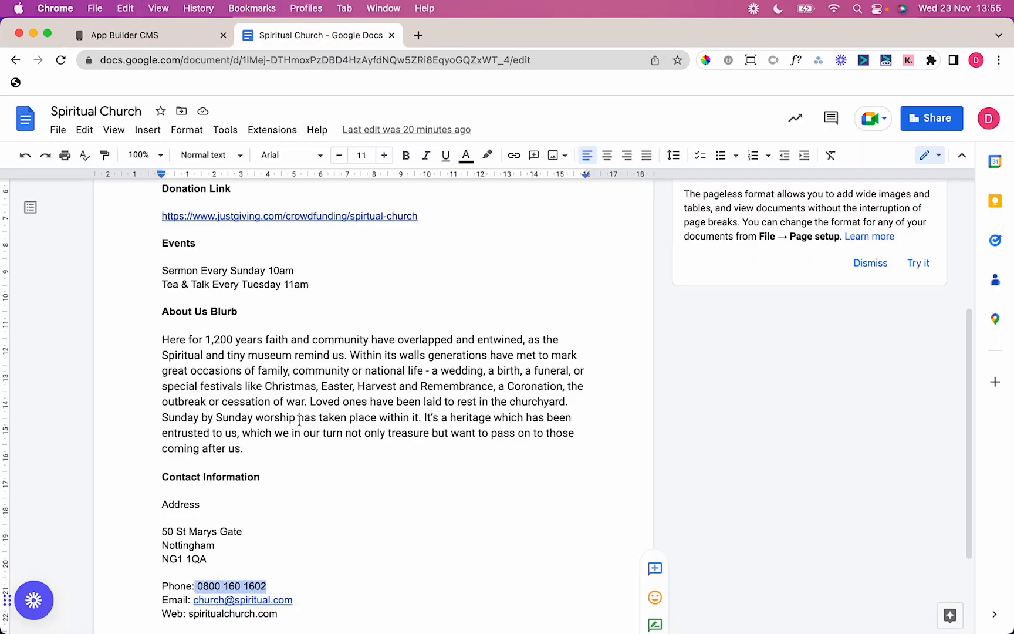
key(super+c)
click(135, 35)
click(695, 317)
key(super+v)
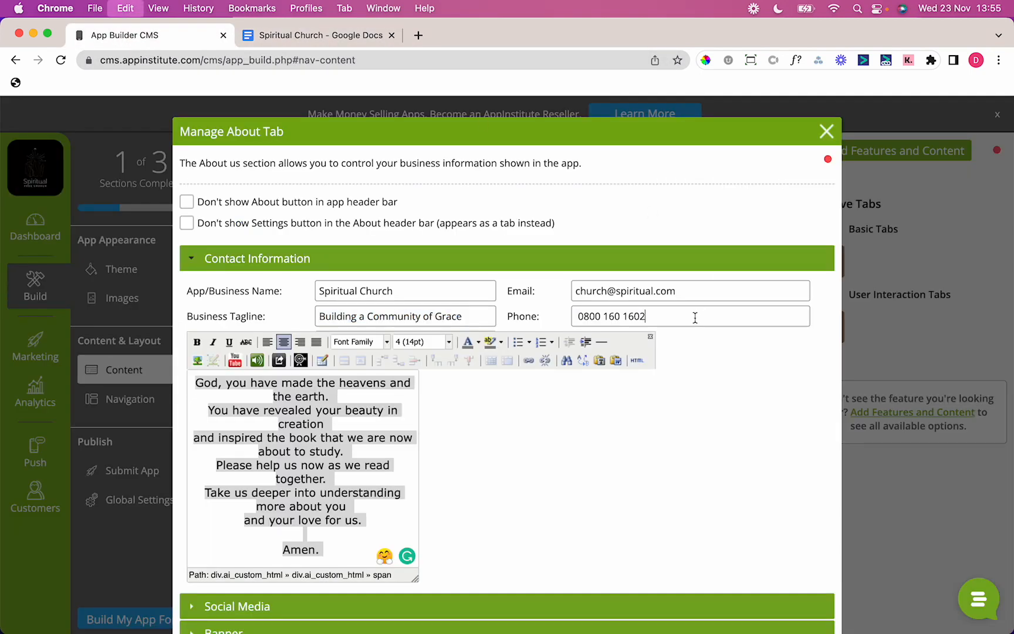
Replace the business description with the brief's About Us Blurb and left-align the text.
click(262, 37)
drag(274, 447, 157, 333)
click(133, 37)
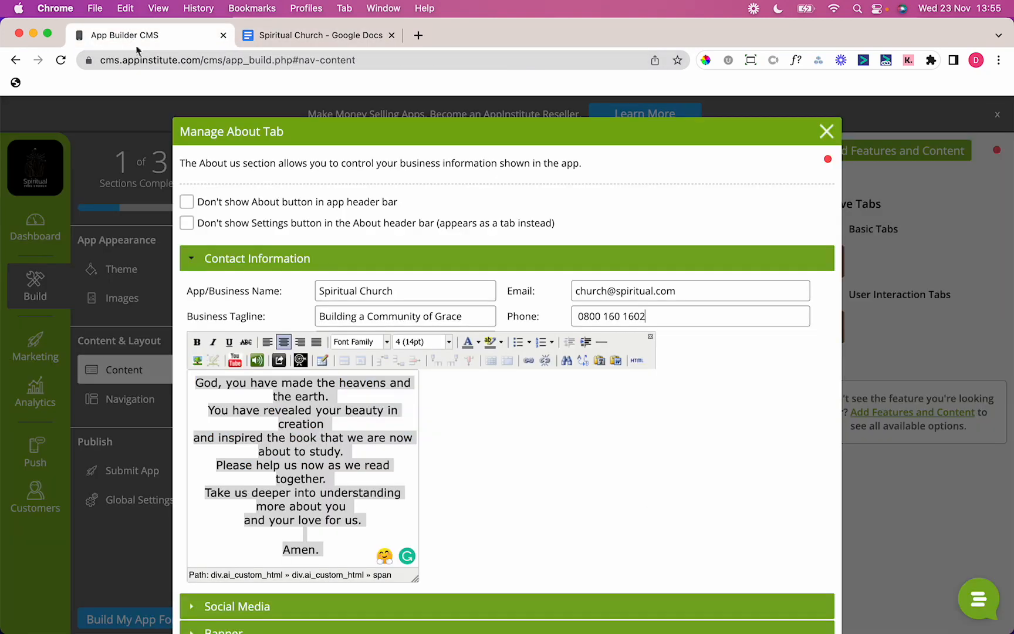
key(super+v)
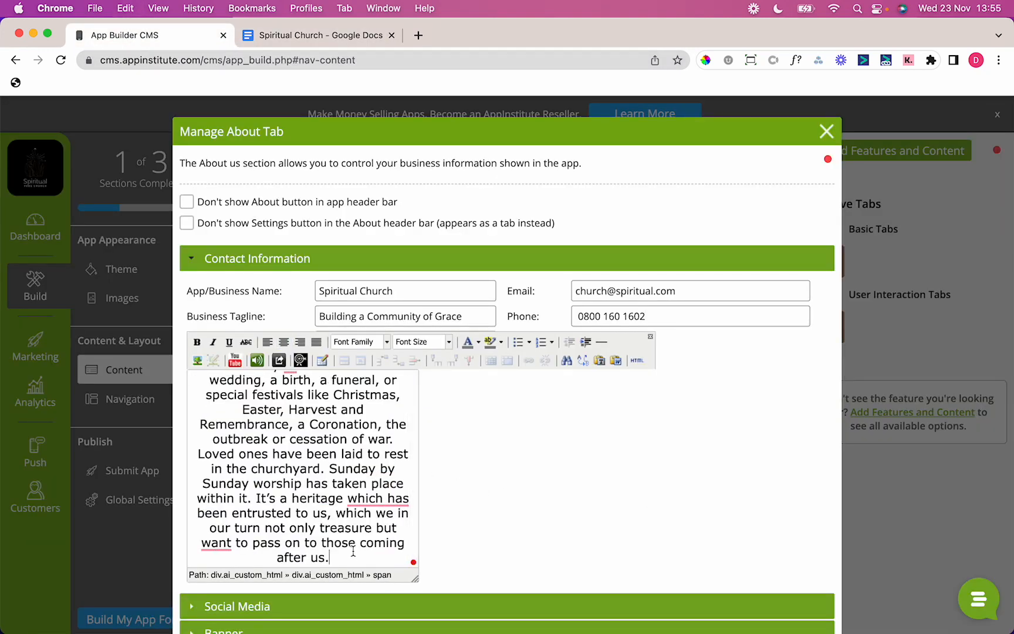
click(387, 578)
click(267, 342)
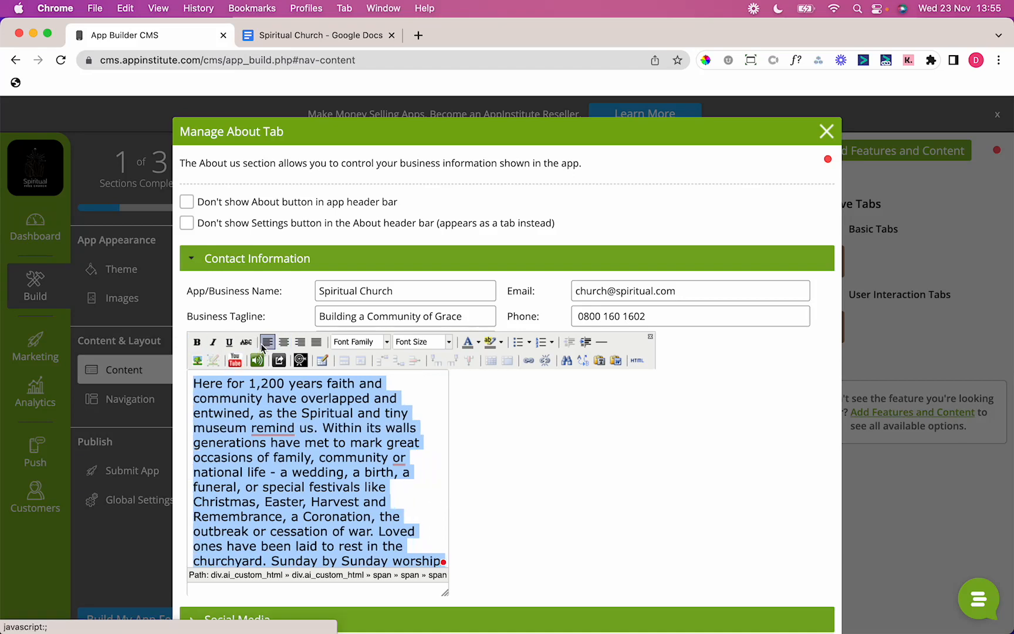
click(427, 469)
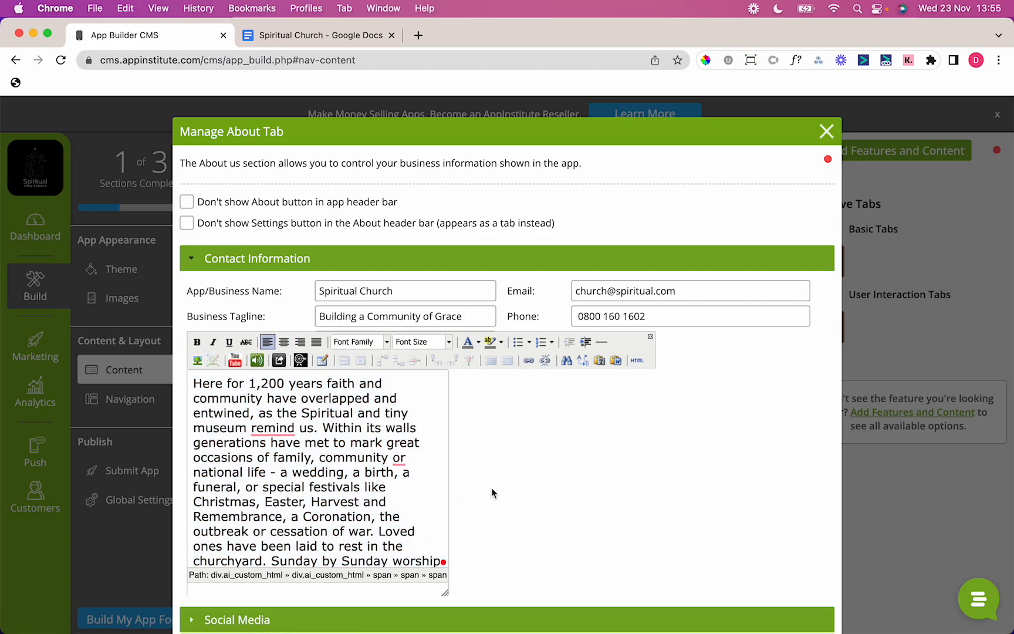
In the Business Location section, replace the first address line with the church's street address from the brief.
scroll(491, 492, down, 7)
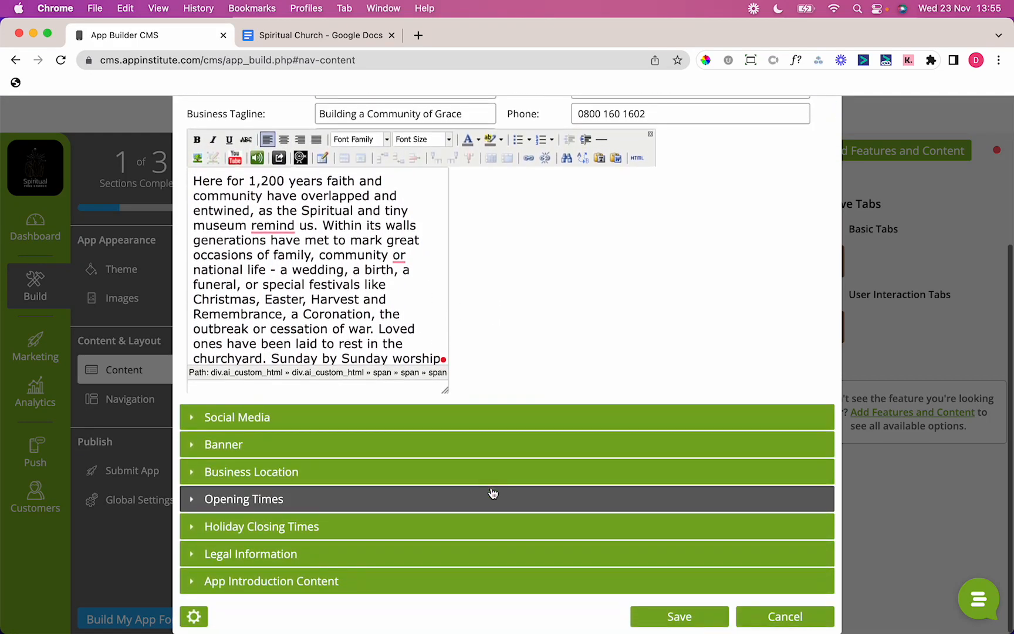
click(436, 478)
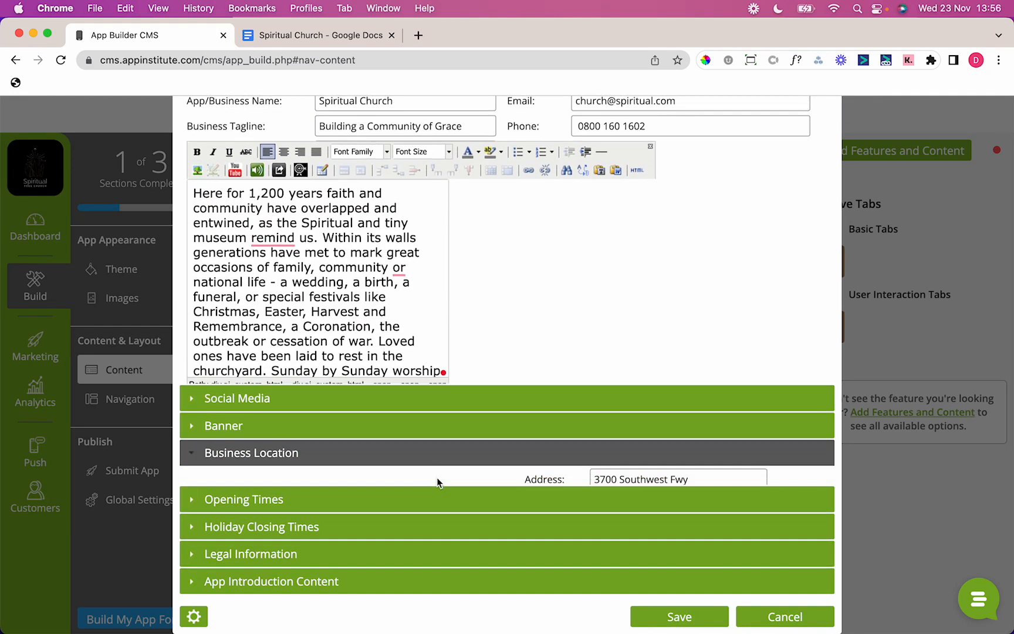
click(308, 35)
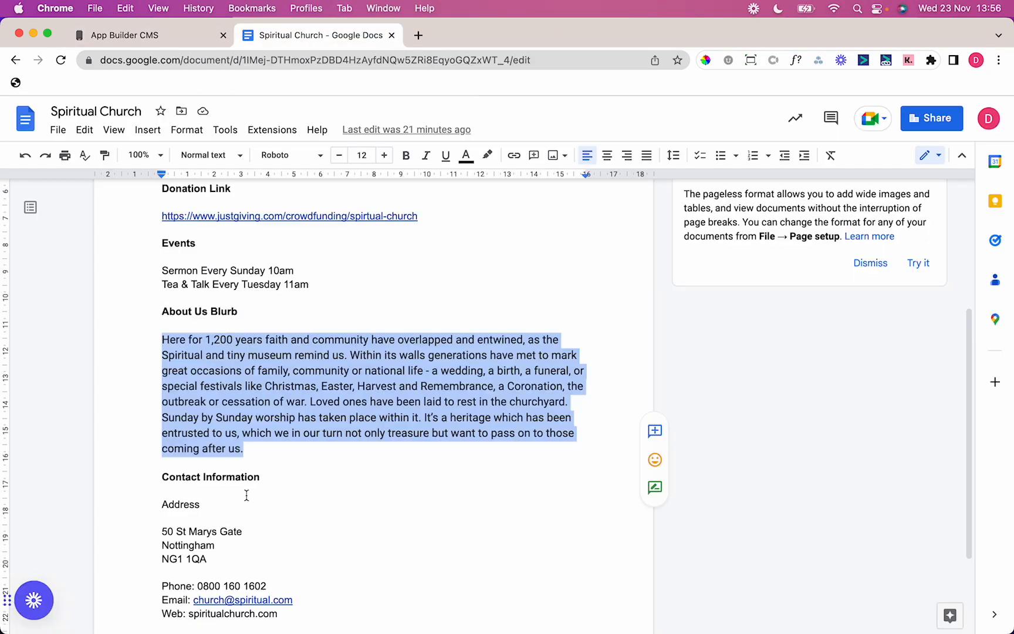
triple_click(222, 531)
key(super+c)
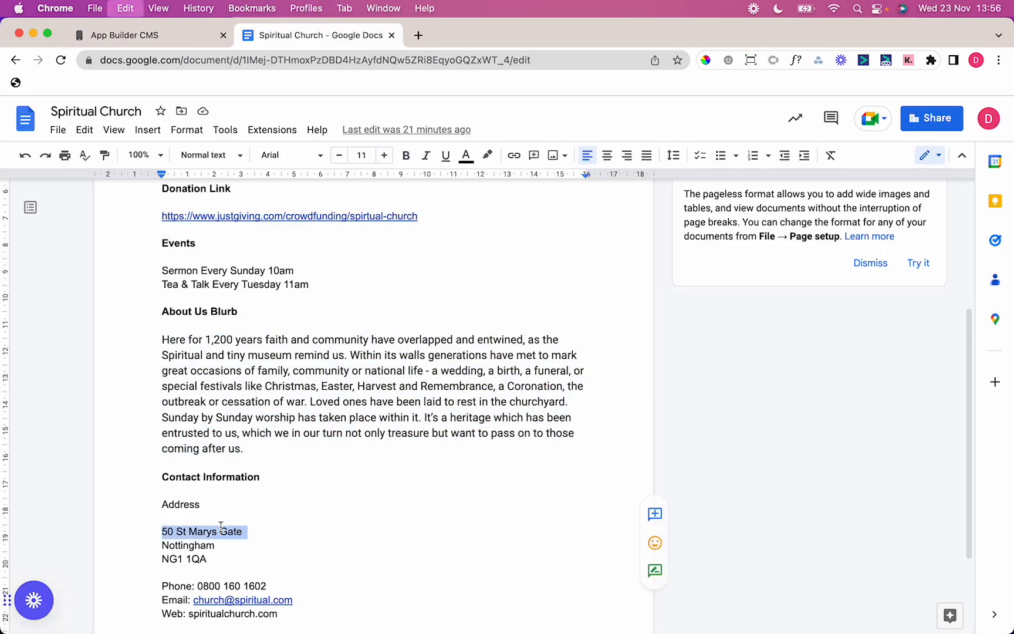
click(183, 34)
click(627, 320)
key(super+a)
key(super+v)
key(Tab)
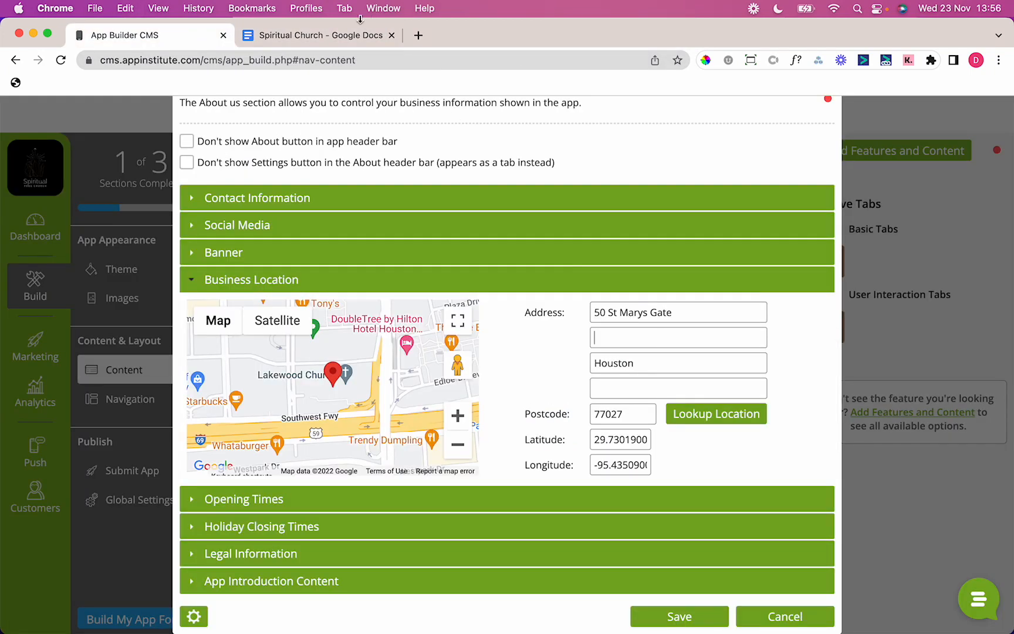
Copy the city from the brief into the second address line and clear the old city from the third line.
click(310, 35)
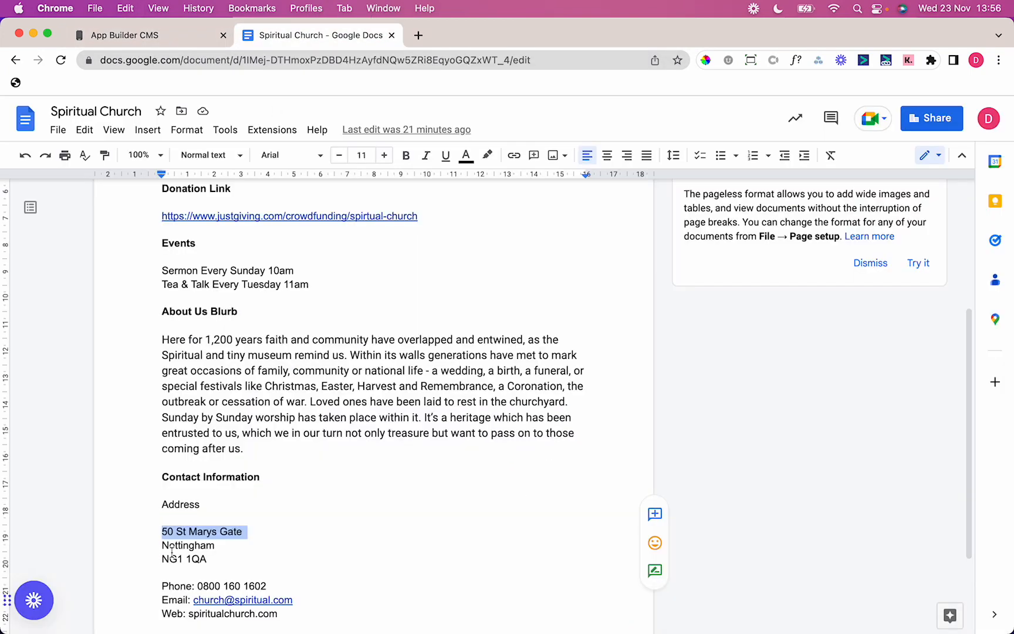
triple_click(171, 546)
key(super+c)
click(154, 35)
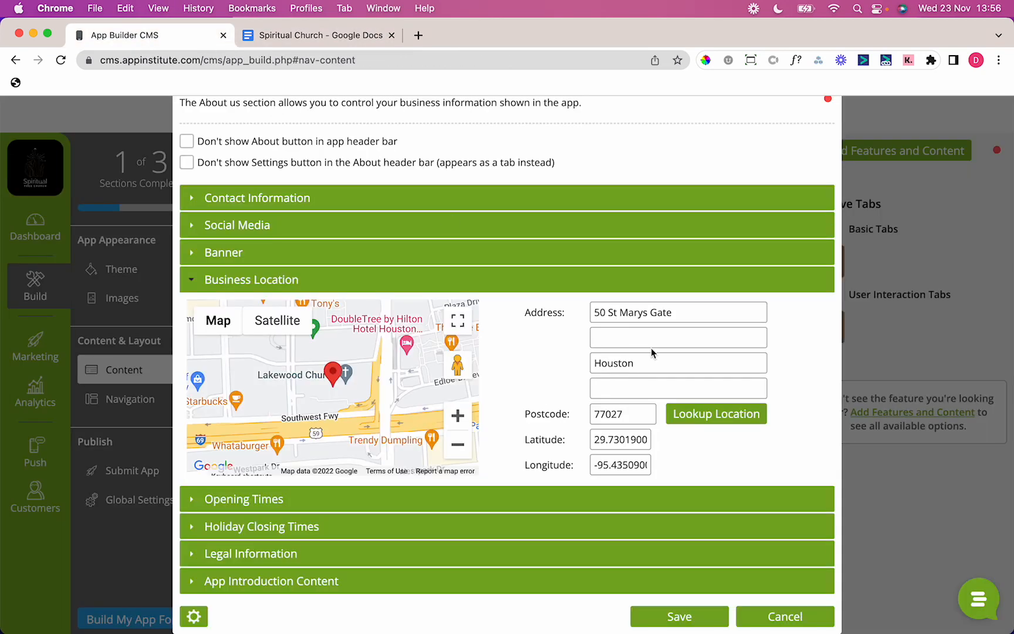
click(650, 348)
key(super+v)
key(Tab)
key(BackSpace)
key(Tab)
key(Tab)
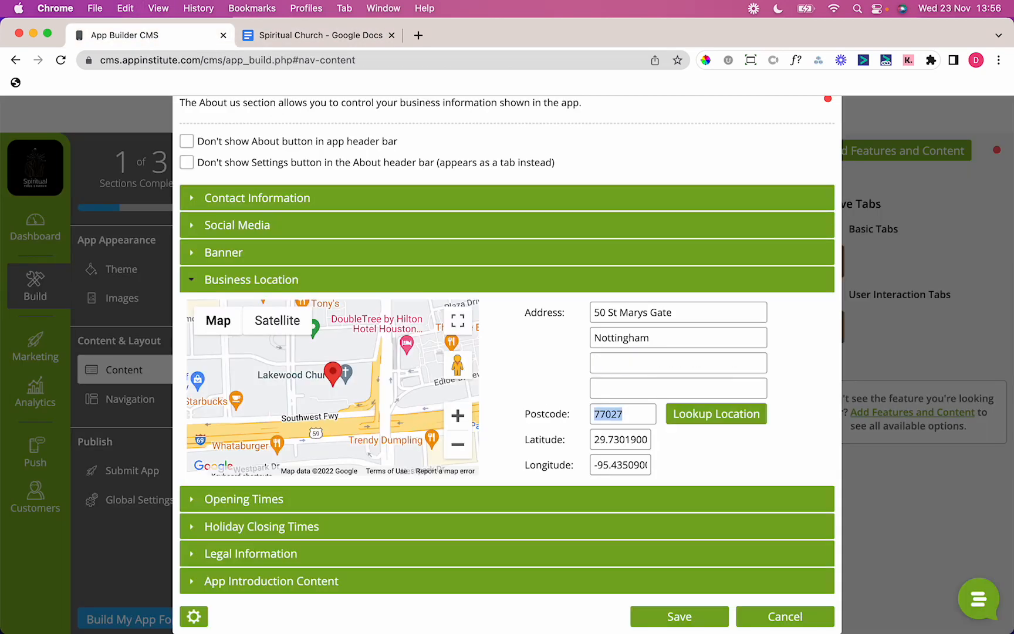
Replace the postcode with the one from the brief, look up the location on the map, and save the About tab.
click(317, 36)
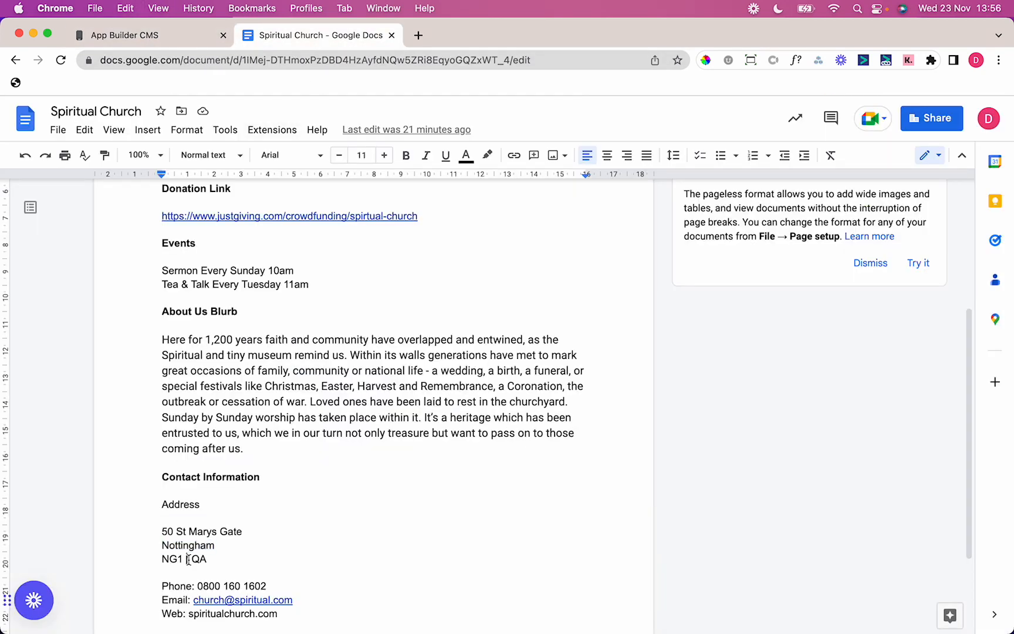
triple_click(188, 559)
key(super+c)
click(153, 35)
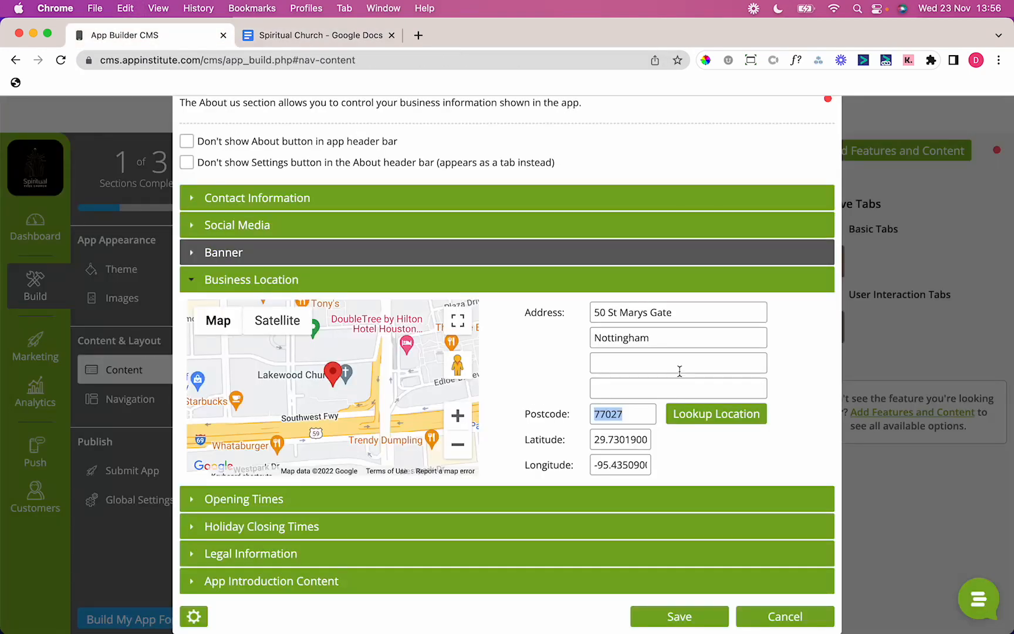
key(super+v)
click(712, 417)
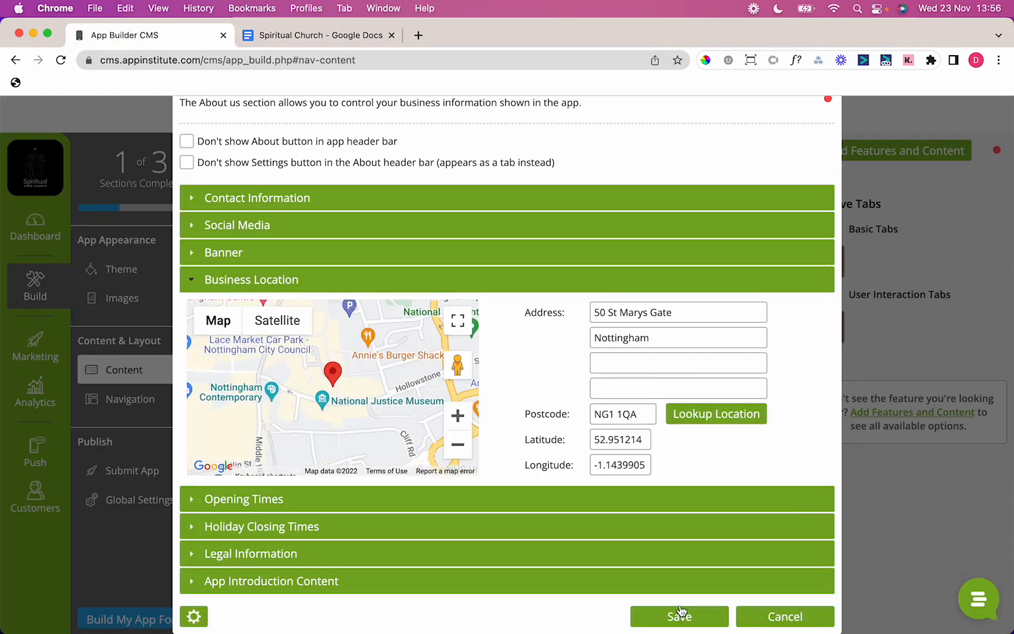
click(680, 615)
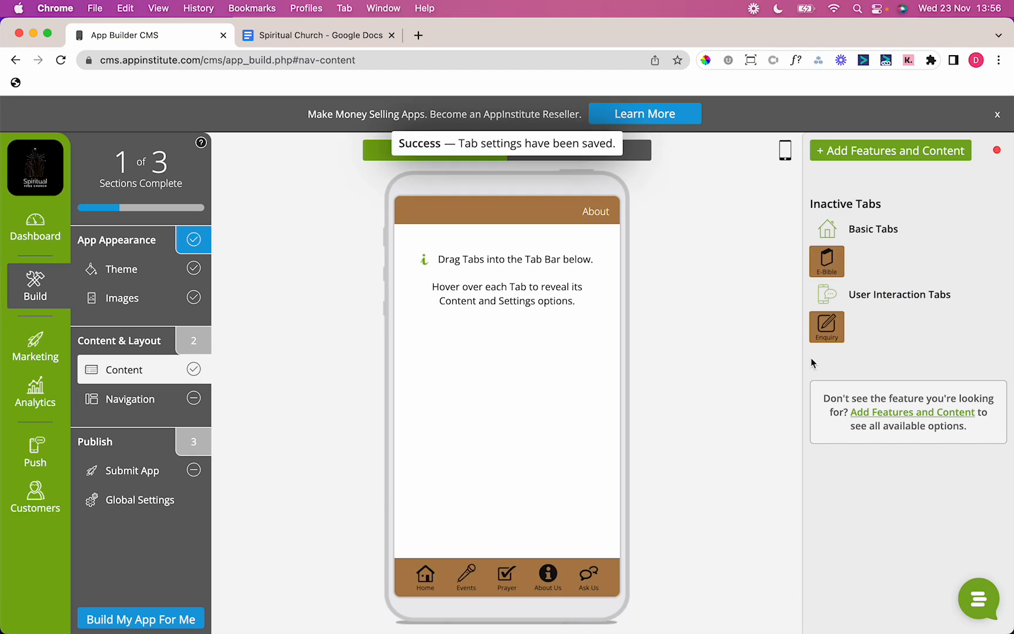
Add an External Links tab to the app and title it "Donation".
click(872, 154)
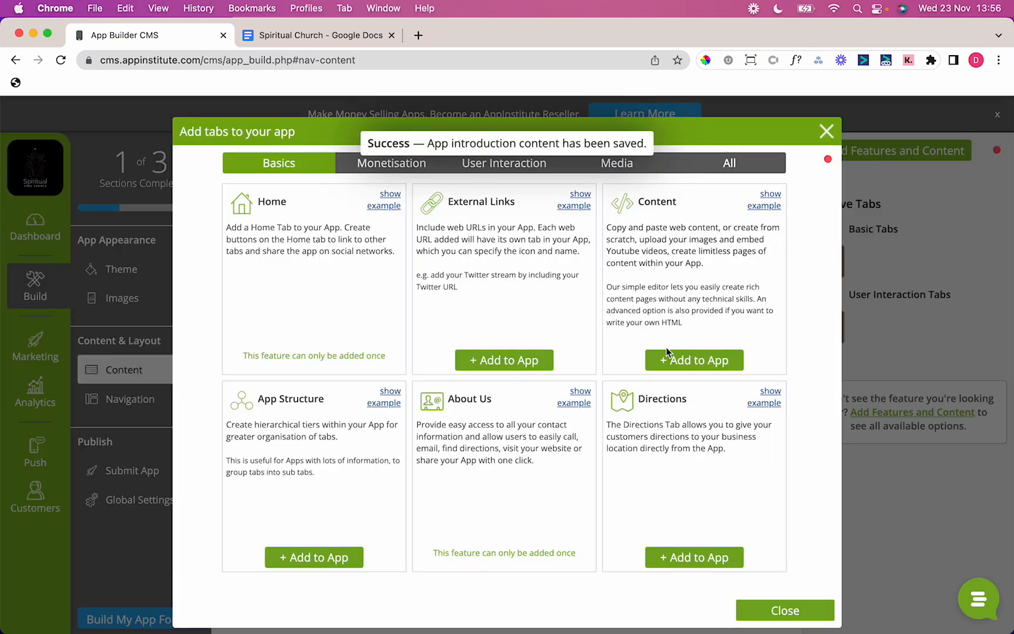
click(525, 355)
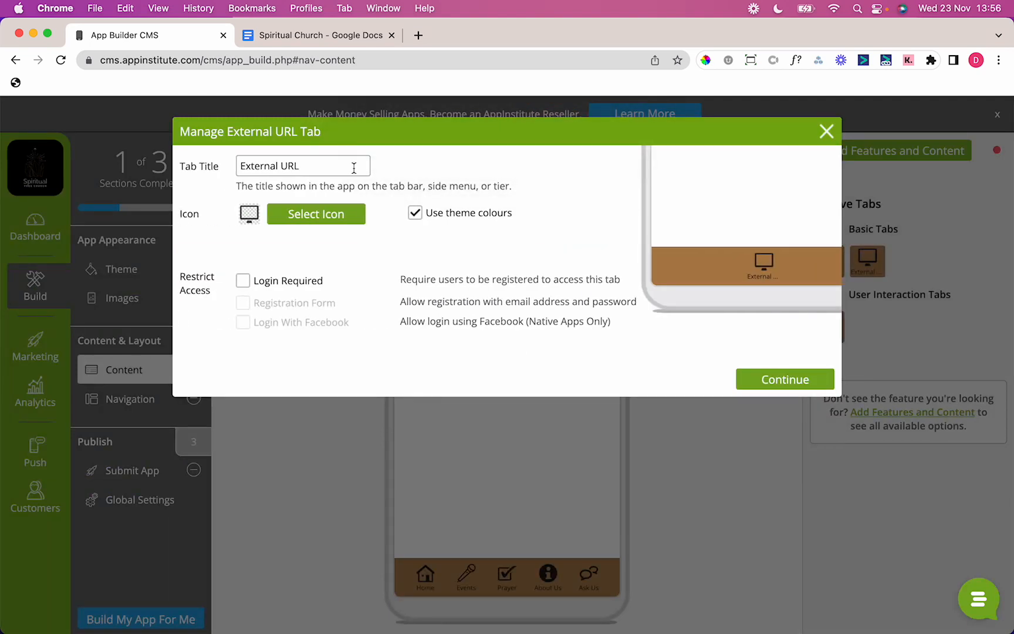
triple_click(354, 168)
text(Donation)
Search the icon library for "money", give the Donation tab the banknote-over-coins icon, and continue to its link settings.
click(316, 214)
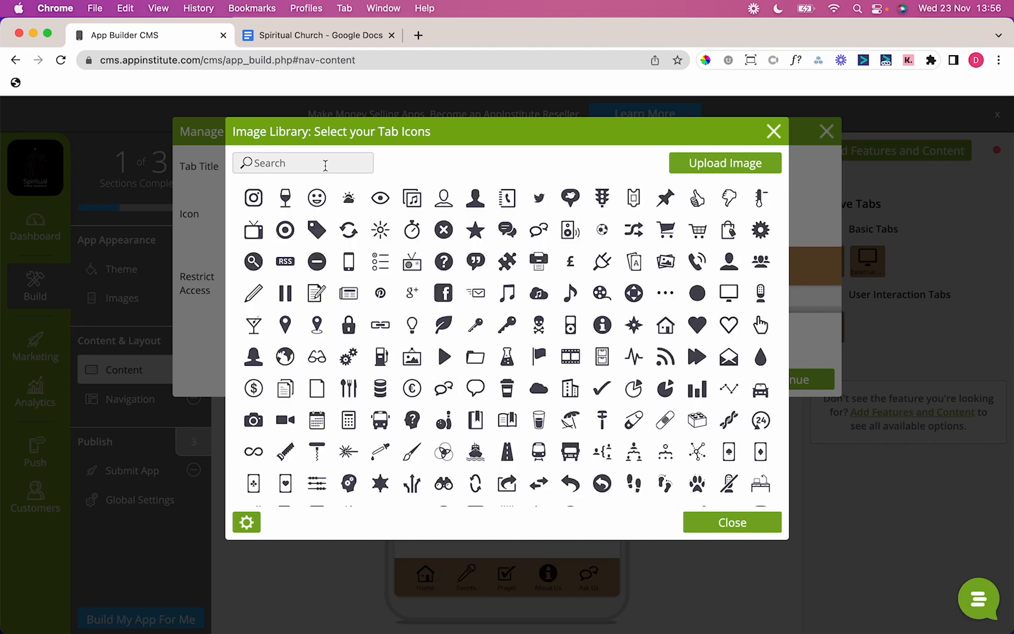
text(money)
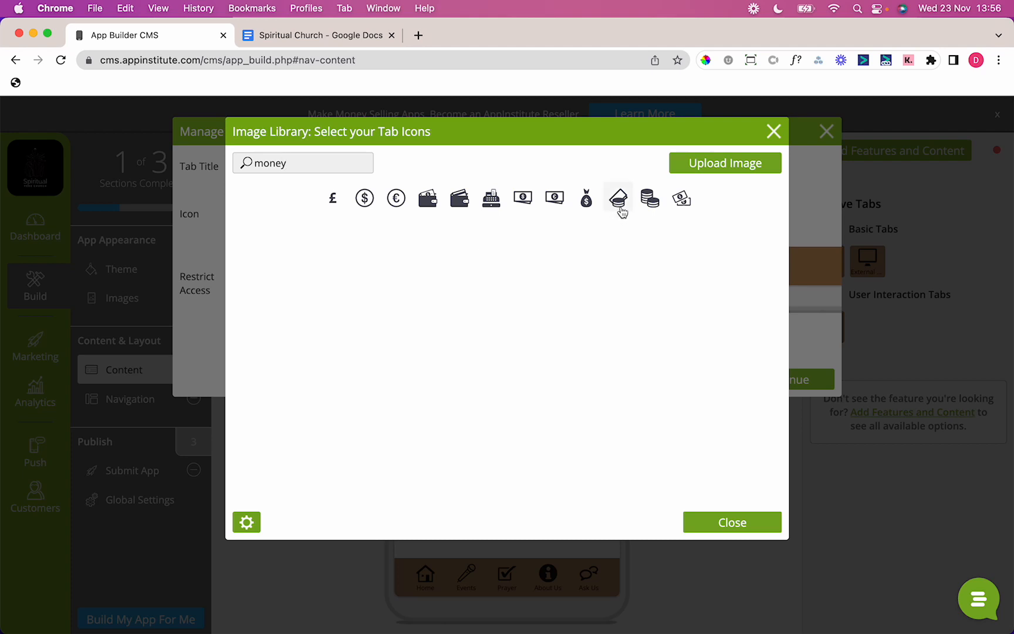
click(618, 199)
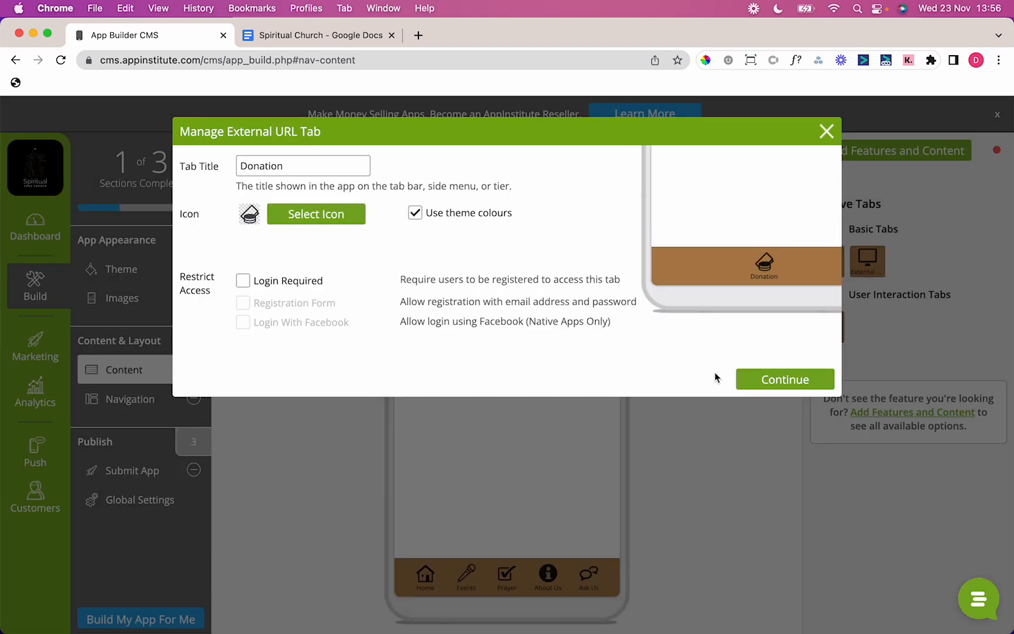
click(768, 384)
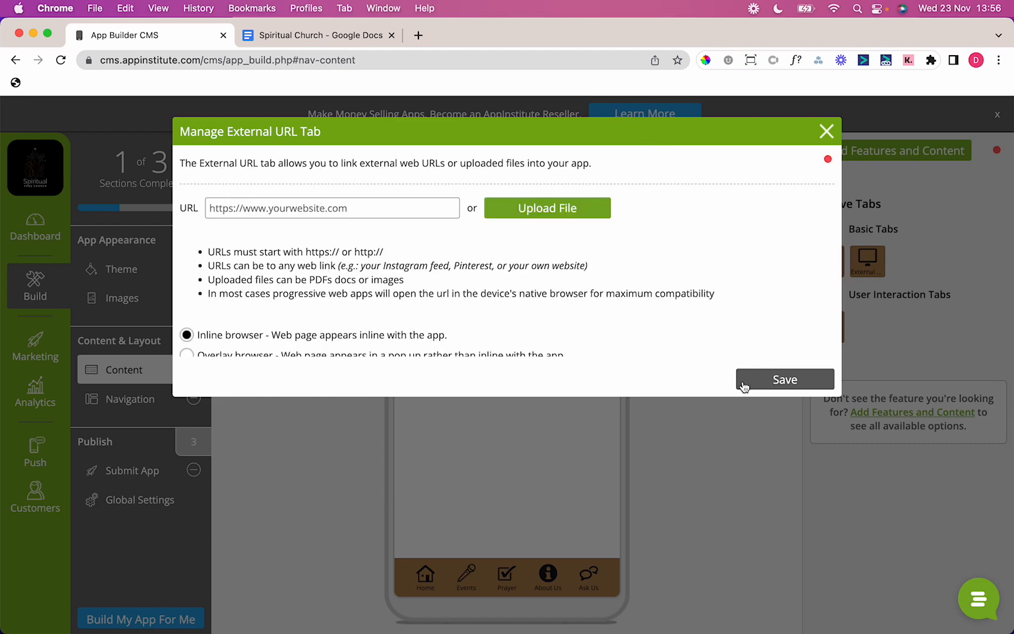
Copy the JustGiving donation link from the Google Docs brief into the Donation tab's URL.
click(346, 39)
click(445, 223)
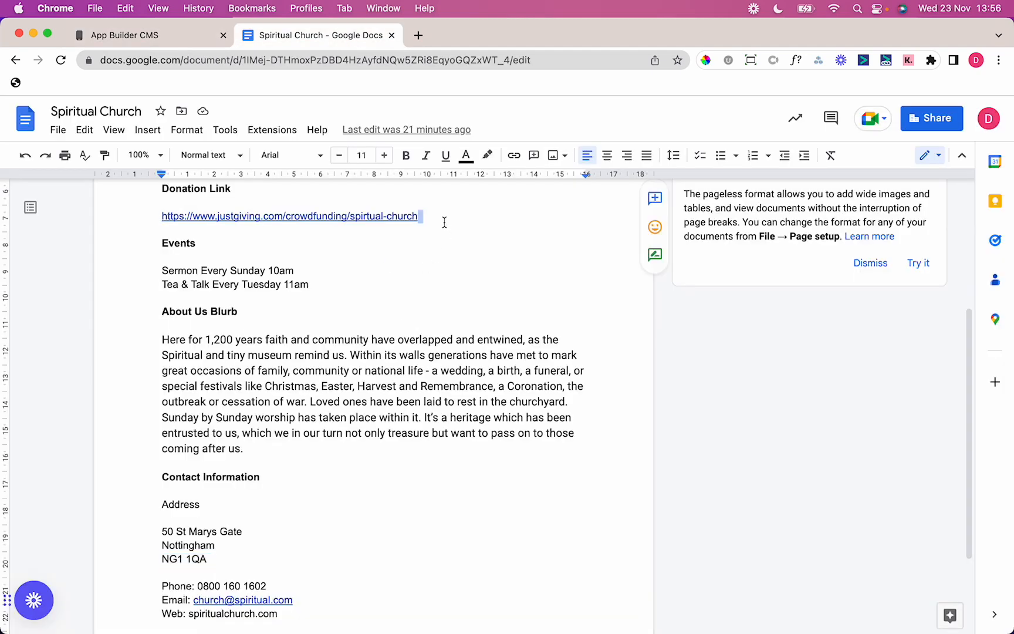
triple_click(444, 222)
key(super+c)
click(125, 35)
click(352, 207)
key(super+v)
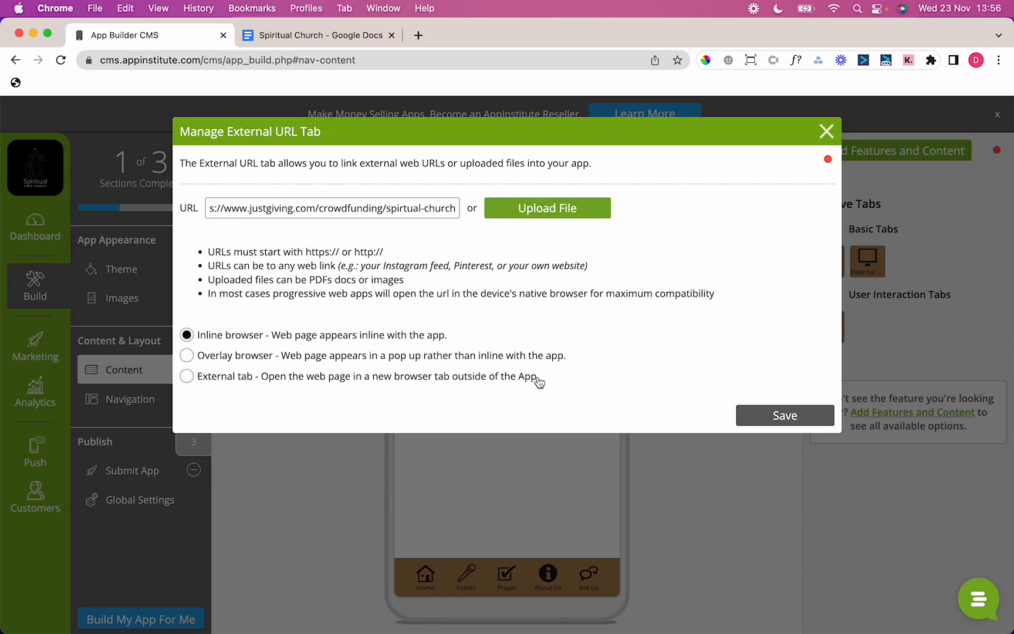
Save the donation link with the External tab option and place the Donation tab between Events and Prayer in the app's tab bar.
click(334, 378)
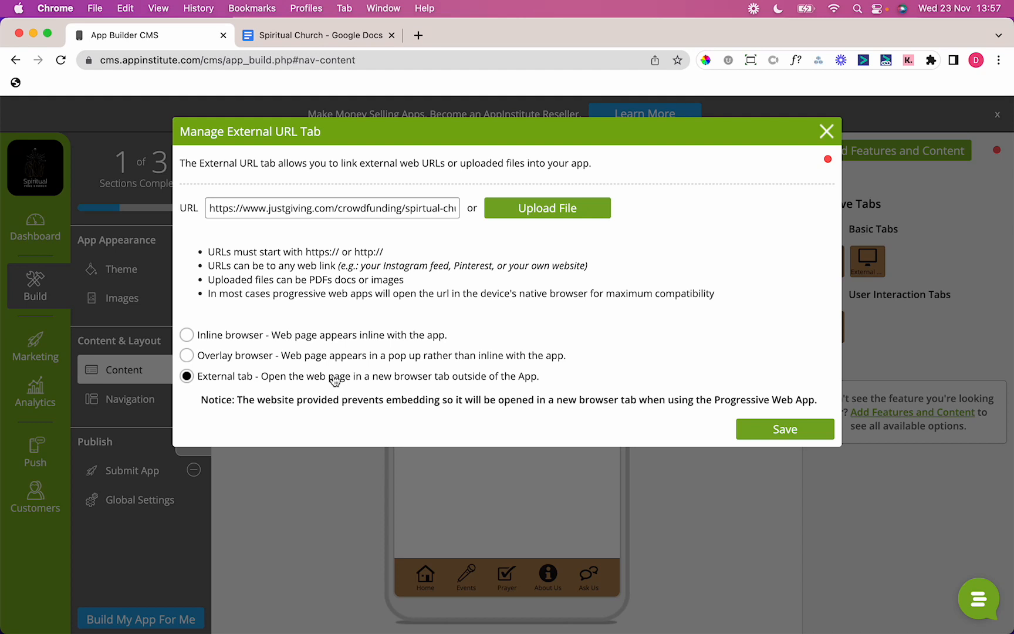
click(789, 435)
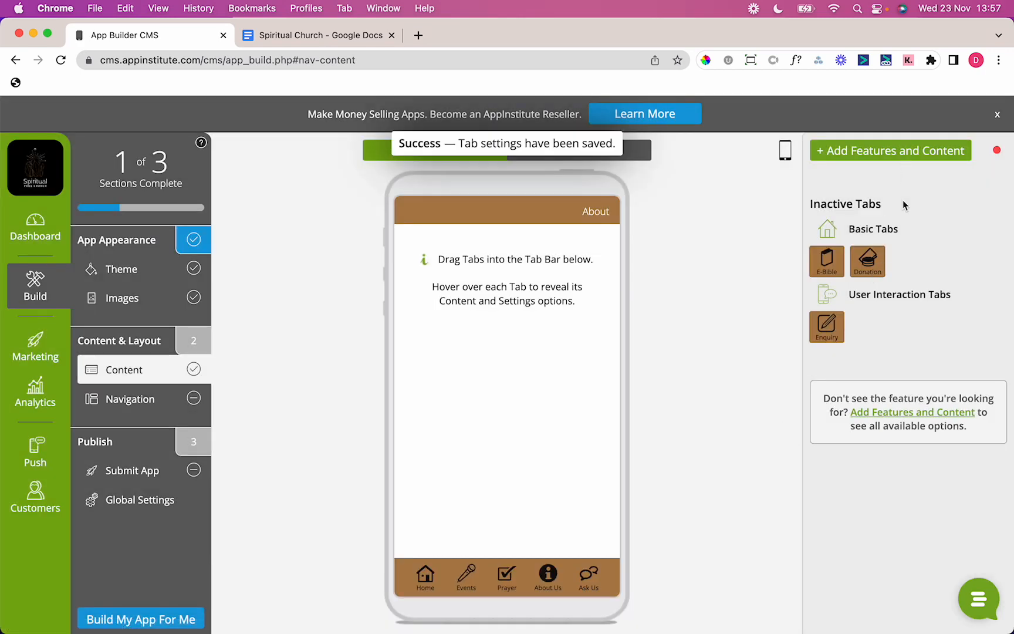
click(880, 255)
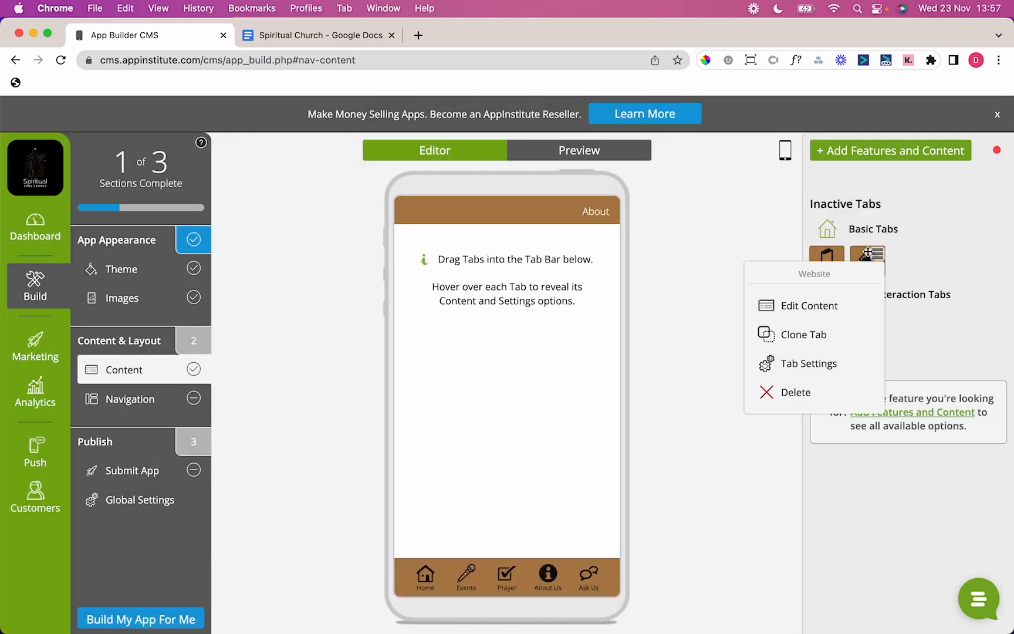
drag(863, 252, 499, 578)
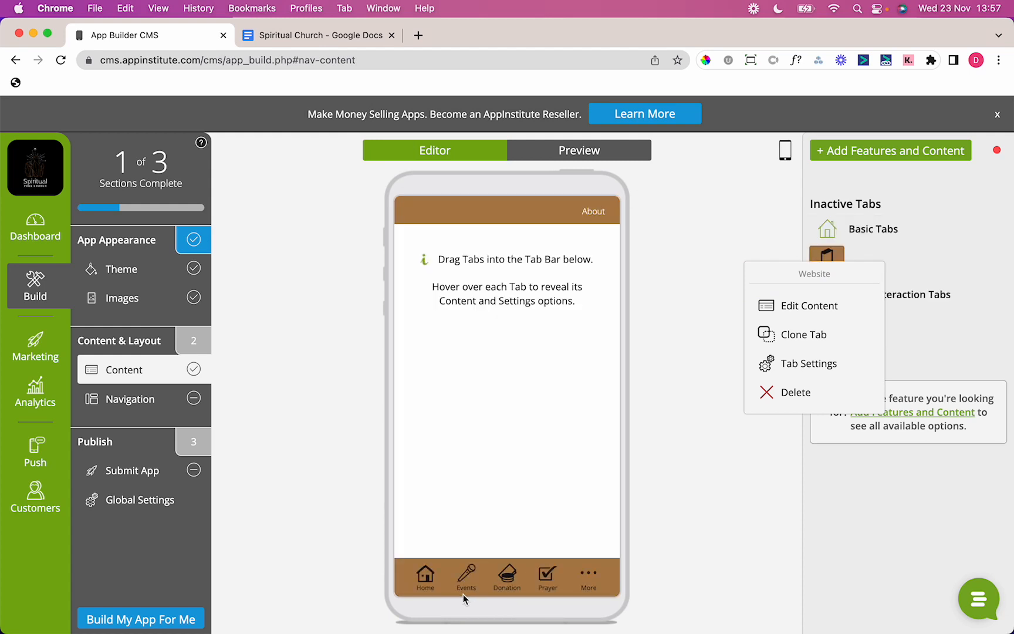
Add a Video Directory tab from the Media features, title it "Sermon Videos", and continue to its content.
click(932, 151)
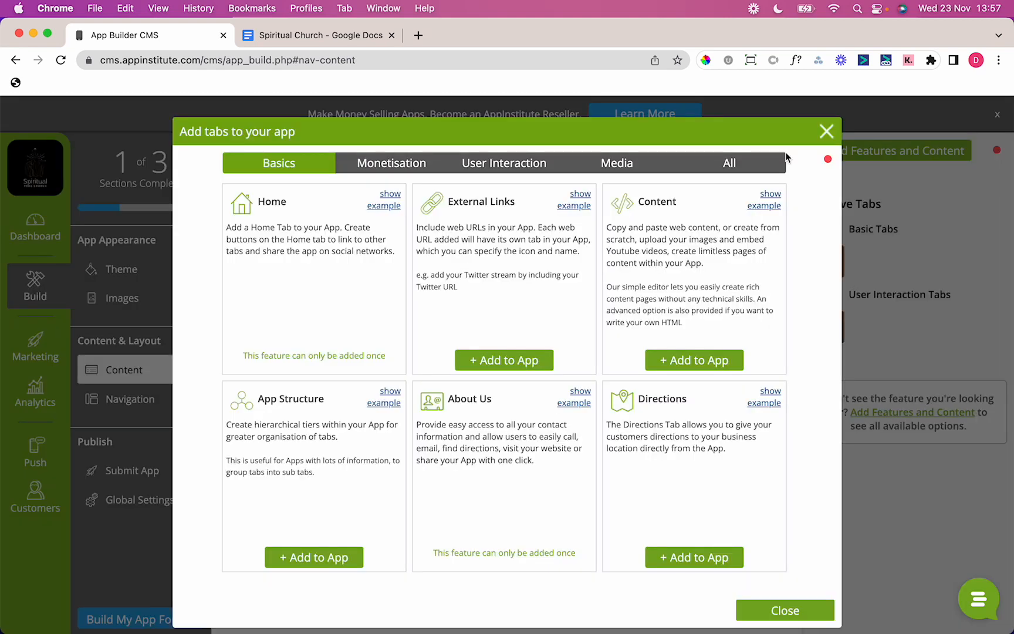
click(653, 168)
scroll(654, 339, down, 1)
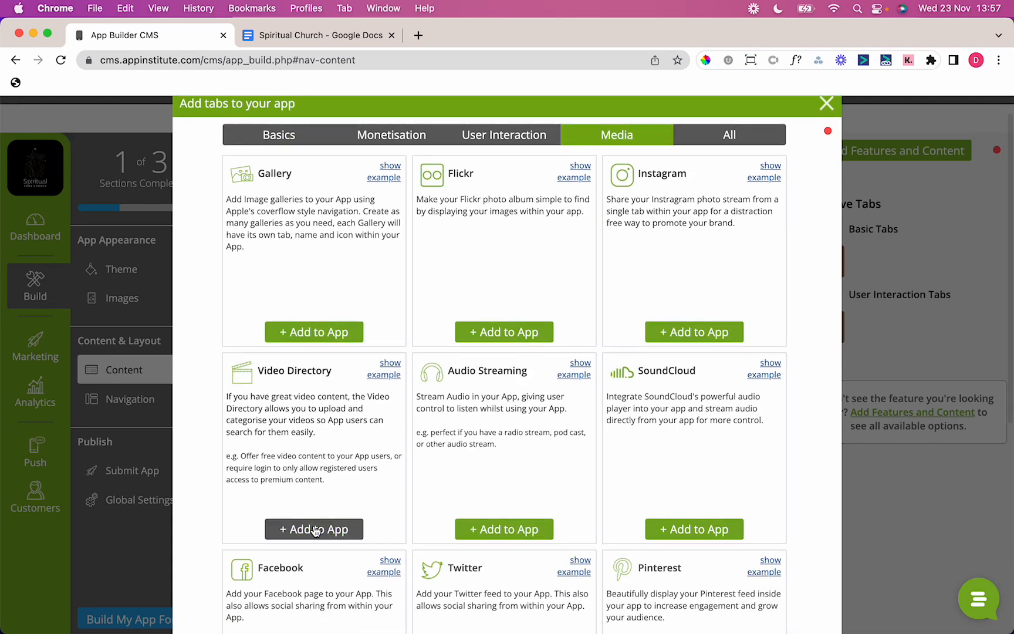
click(346, 528)
double_click(340, 166)
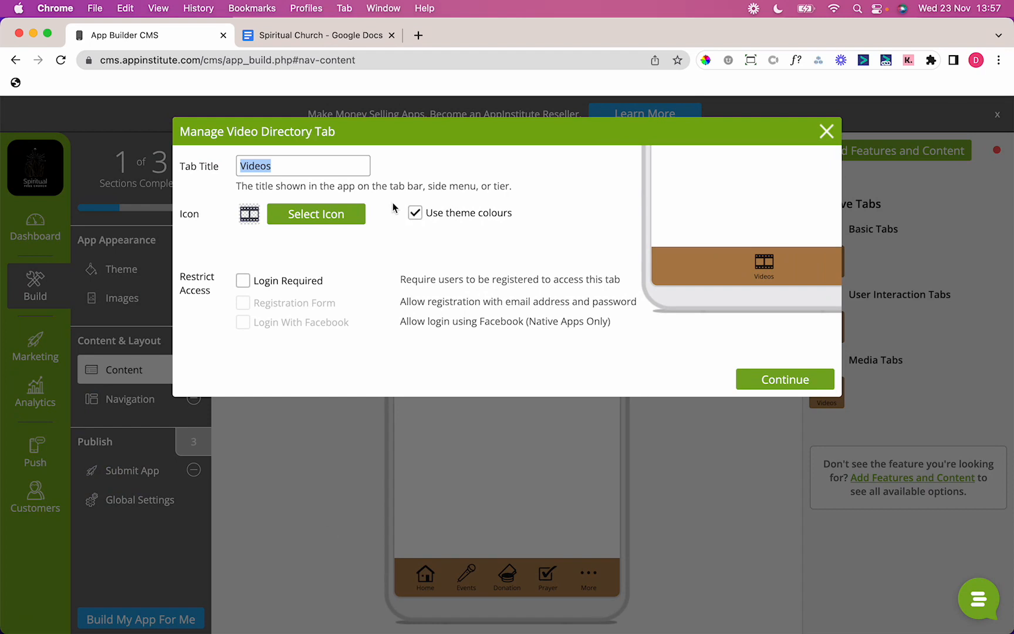
key(BackSpace)
text(SER)
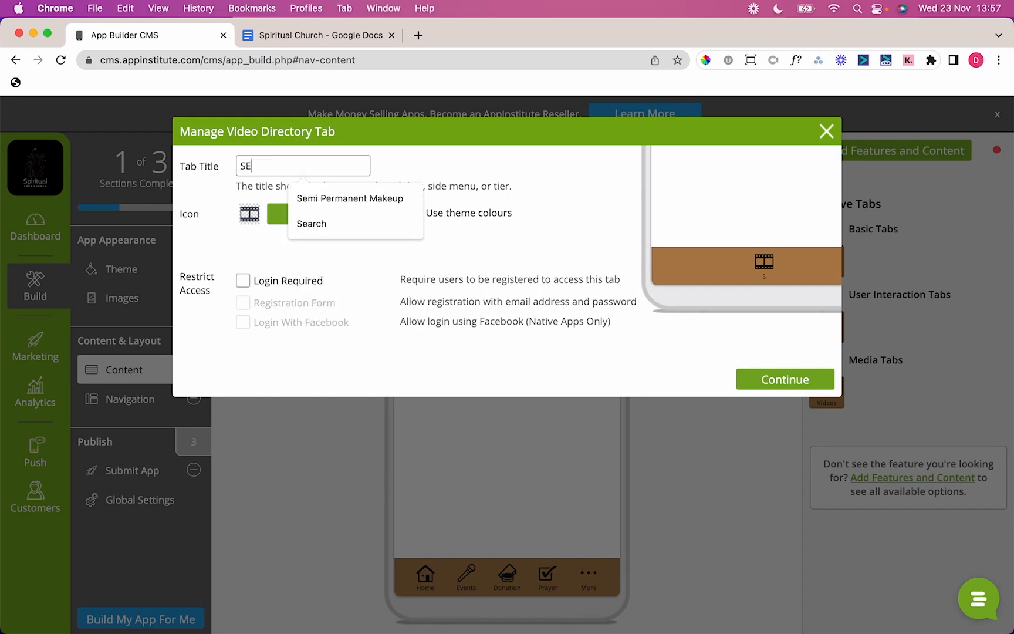
key(BackSpace)
key(BackSpace)
text(ermo)
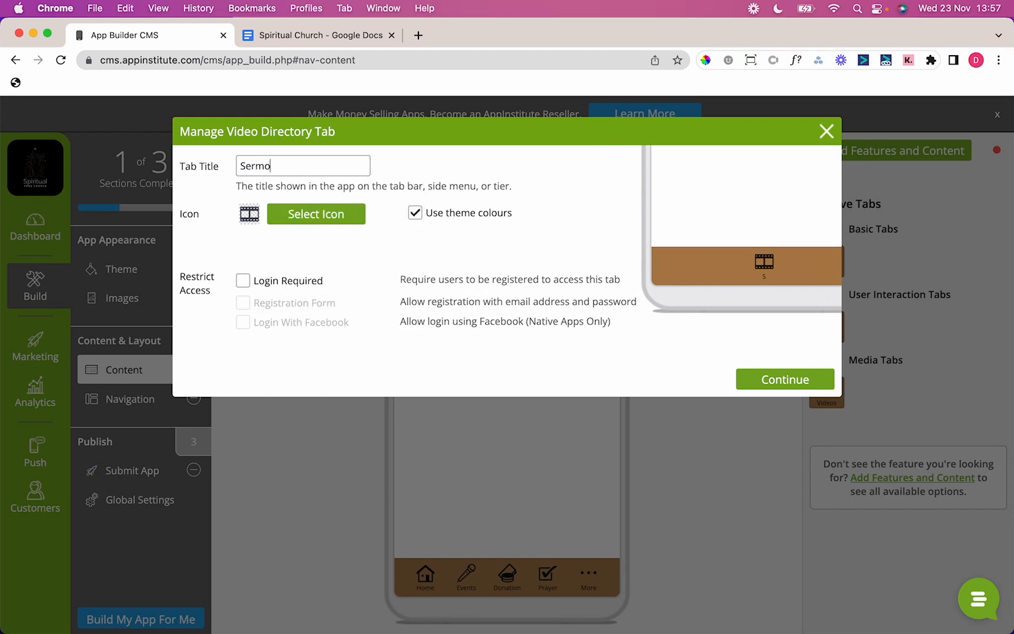
text(n Videos)
click(772, 377)
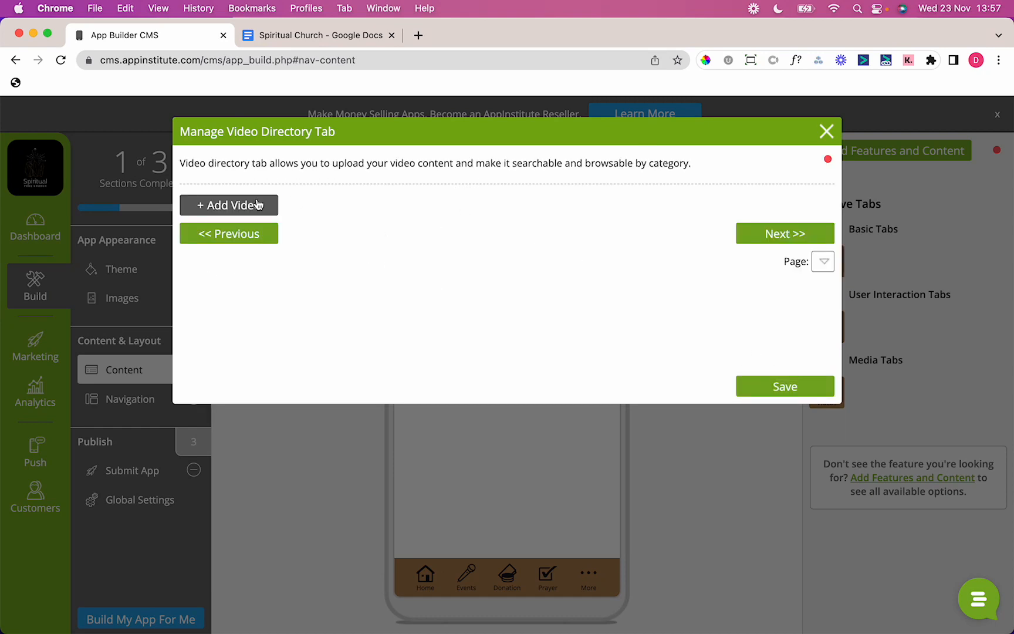
Add a video named "Sundays Sermon 20th" to the directory and upload Sermon Video.mp4 as its file.
click(257, 203)
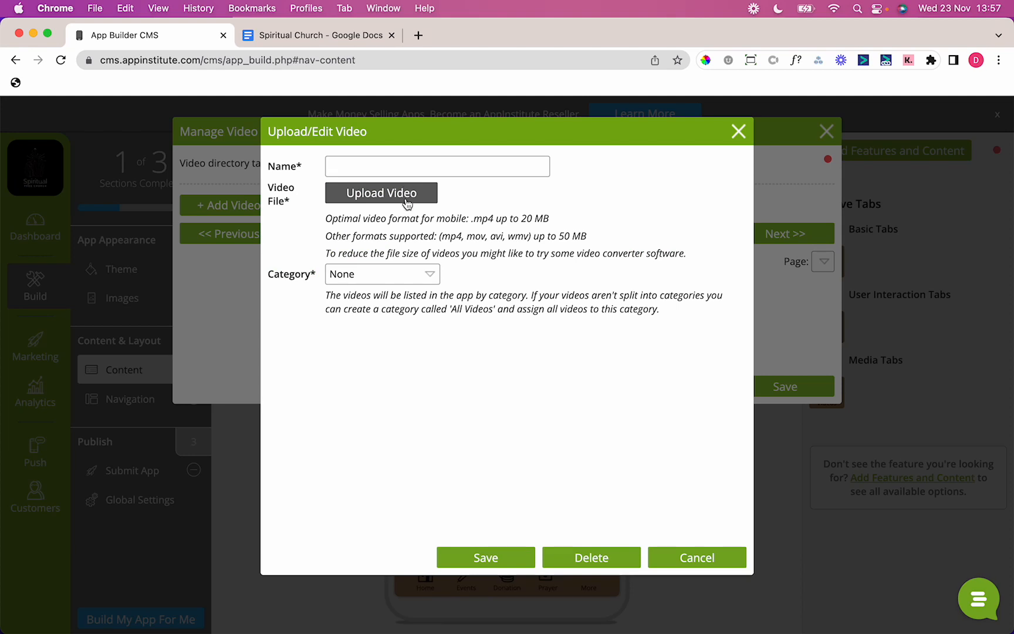
text(Sundays Sermon 20th)
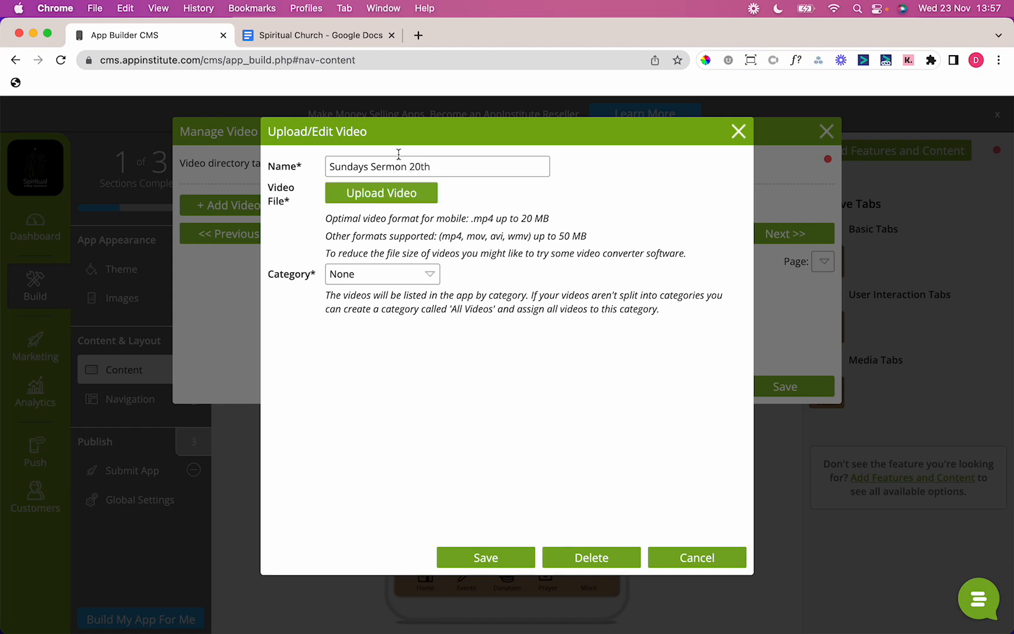
click(383, 196)
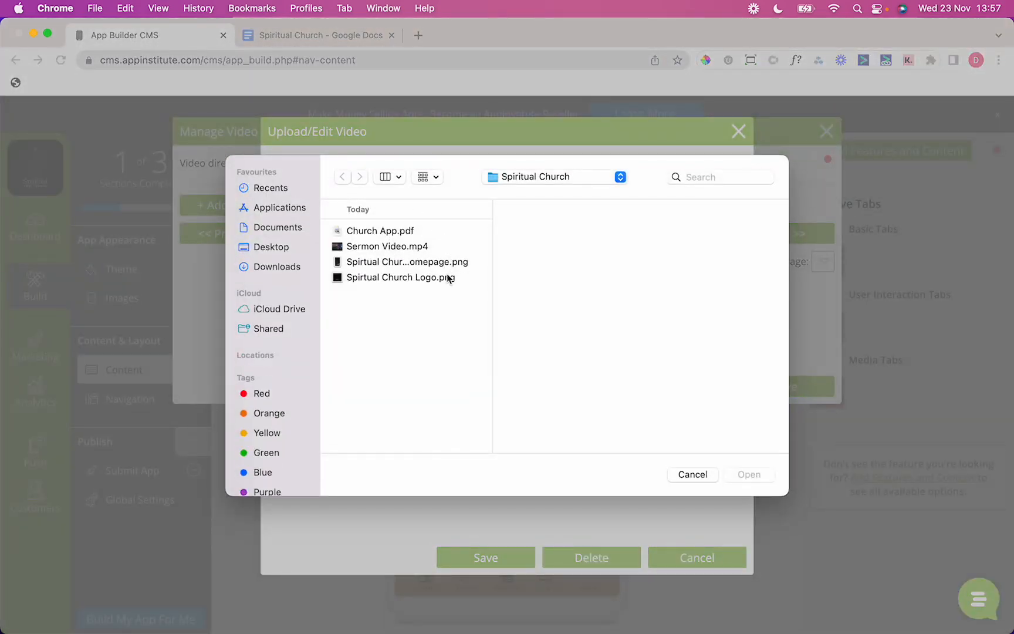
double_click(411, 247)
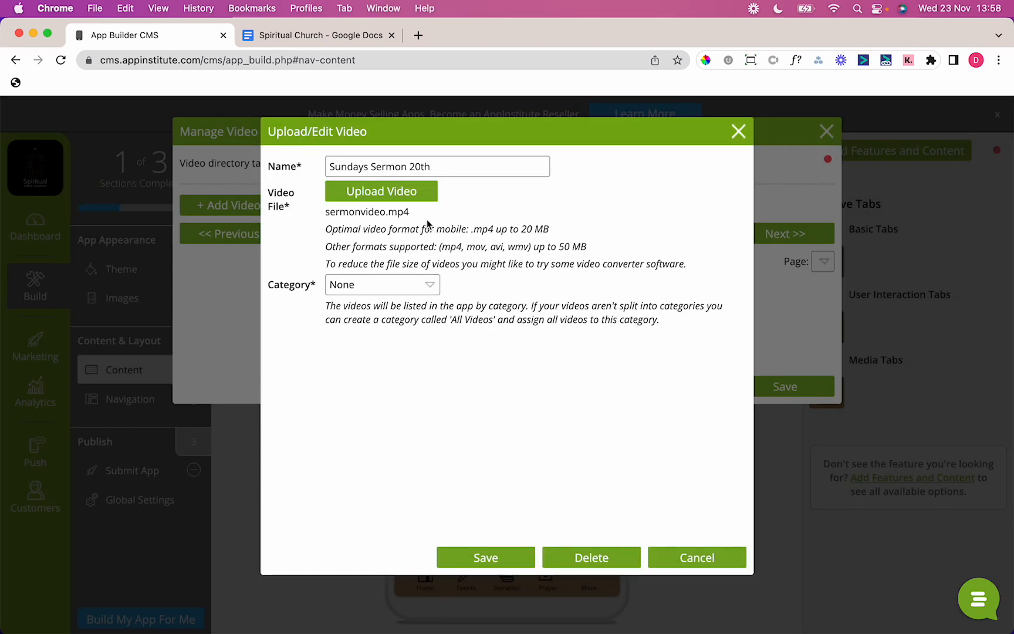
double_click(428, 218)
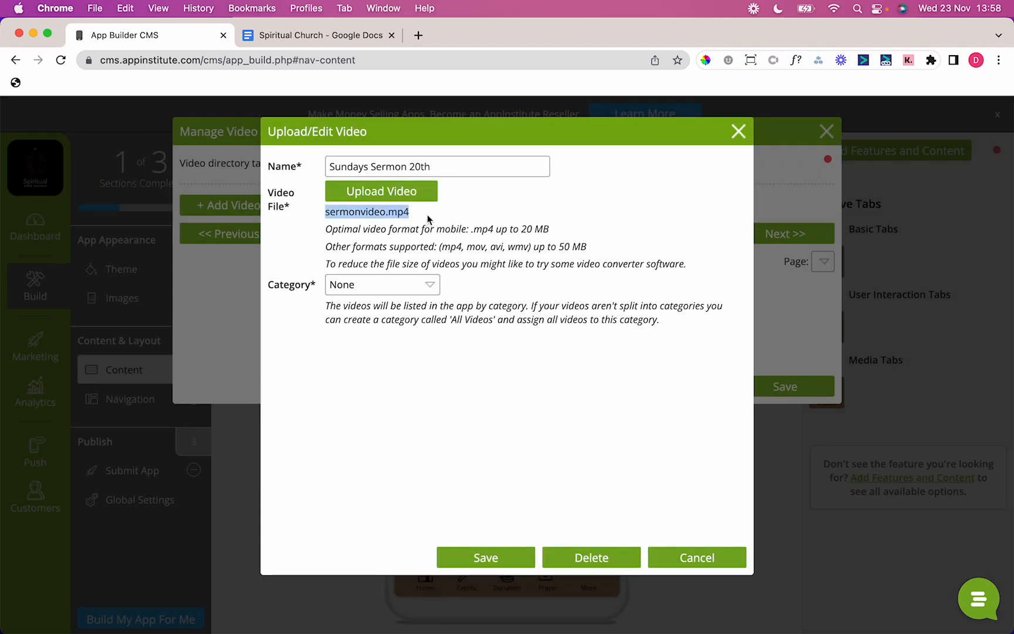
Save the video without a category and its directory, and place the Sermon Videos tab right after Donation in the tab bar.
click(399, 283)
click(425, 260)
click(438, 358)
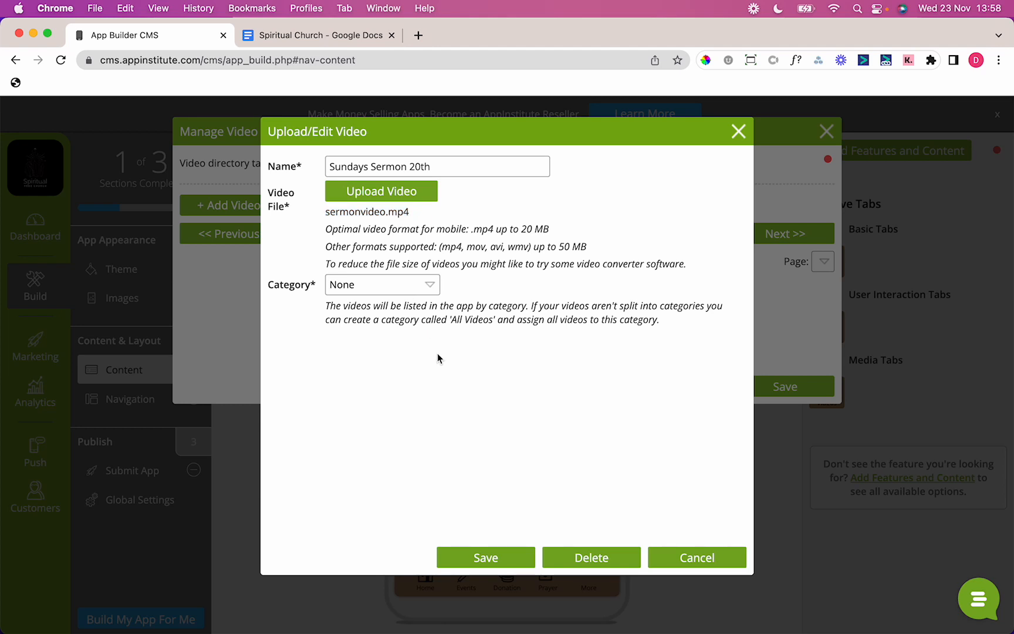
click(482, 558)
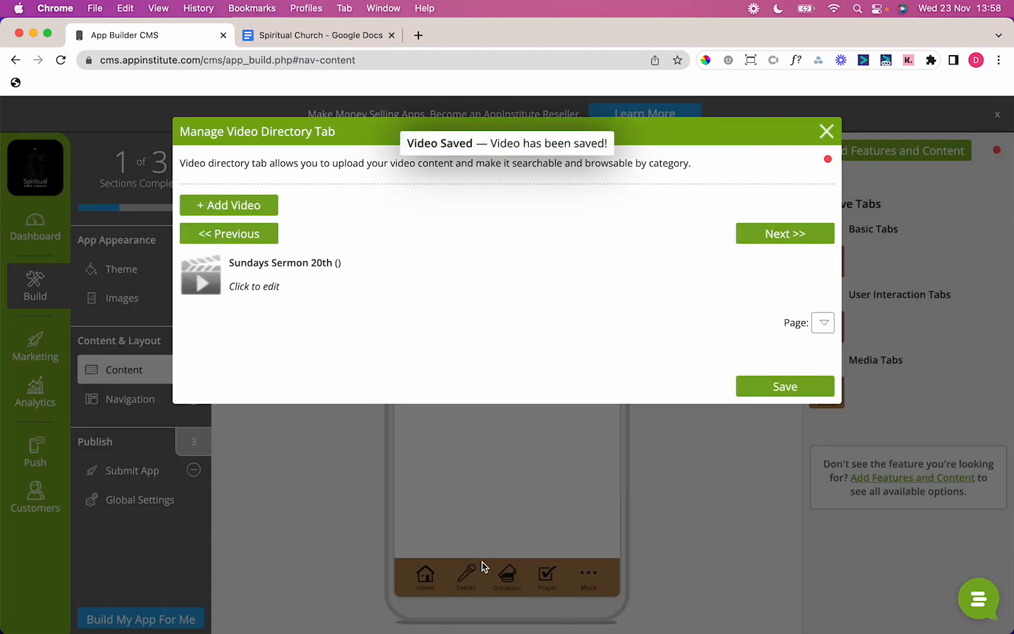
click(776, 390)
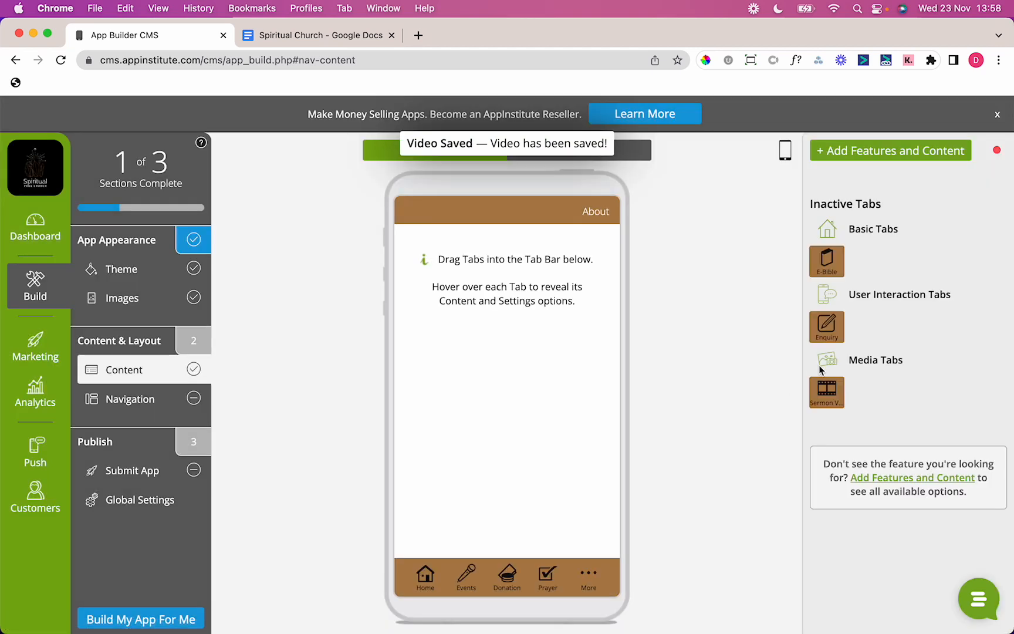
mouse_move(825, 390)
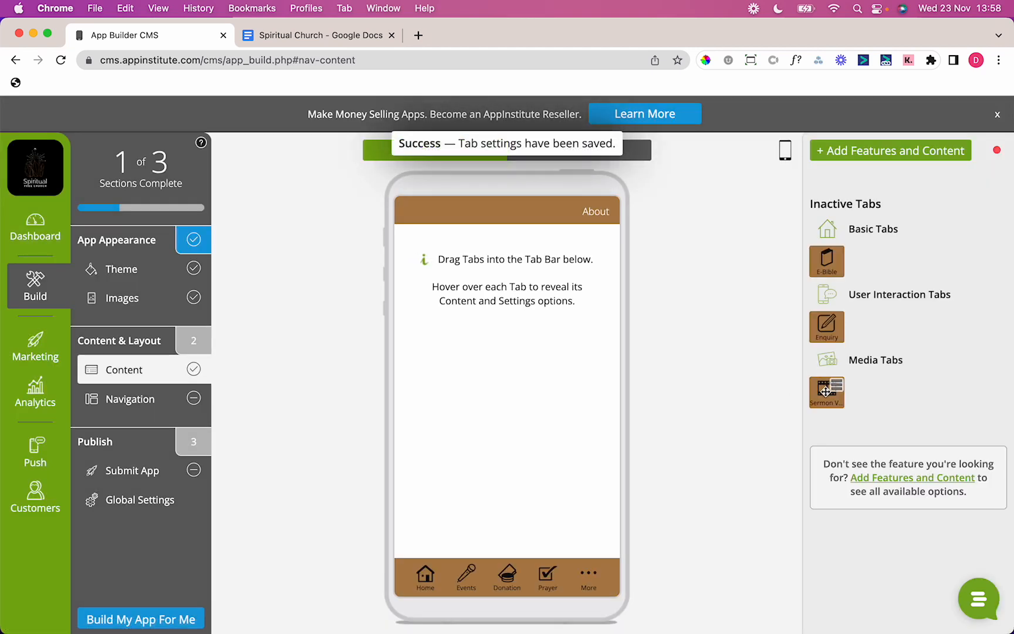
drag(825, 390, 526, 585)
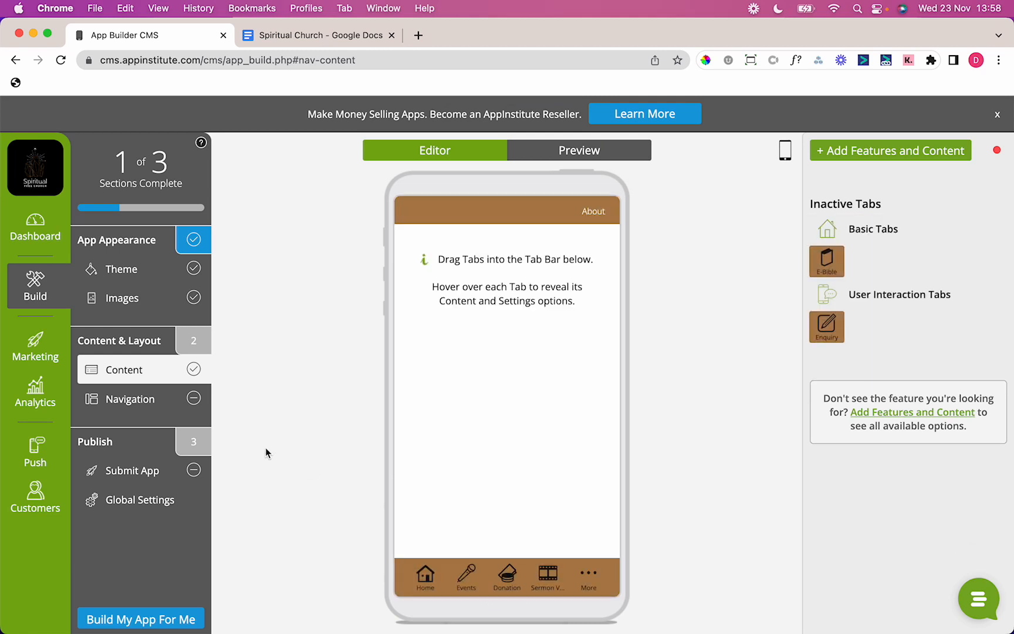
Choose the Custom navigation style for the app.
click(174, 410)
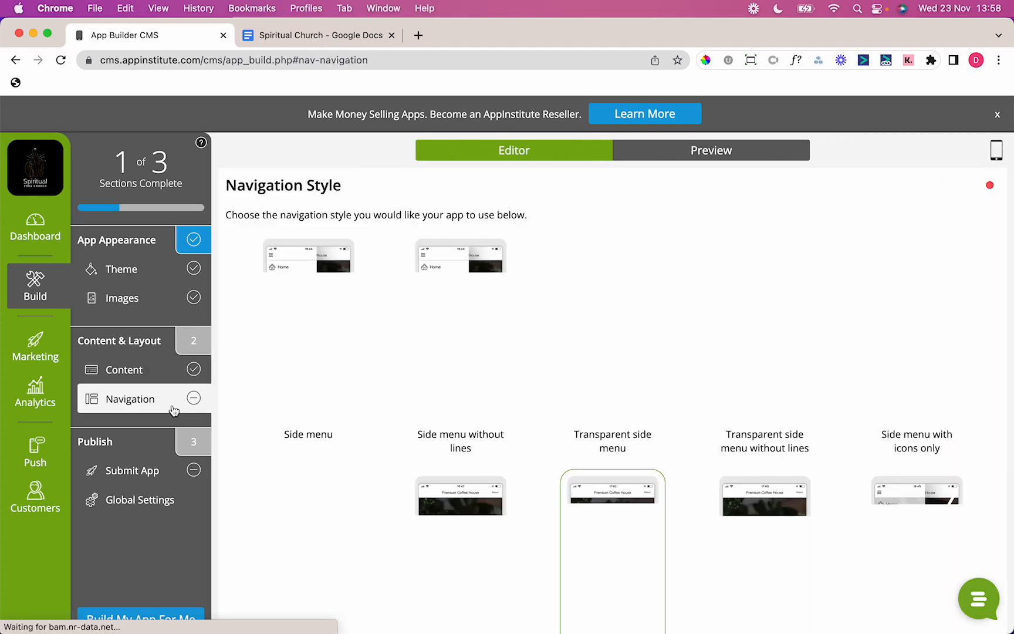
scroll(988, 459, down, 2)
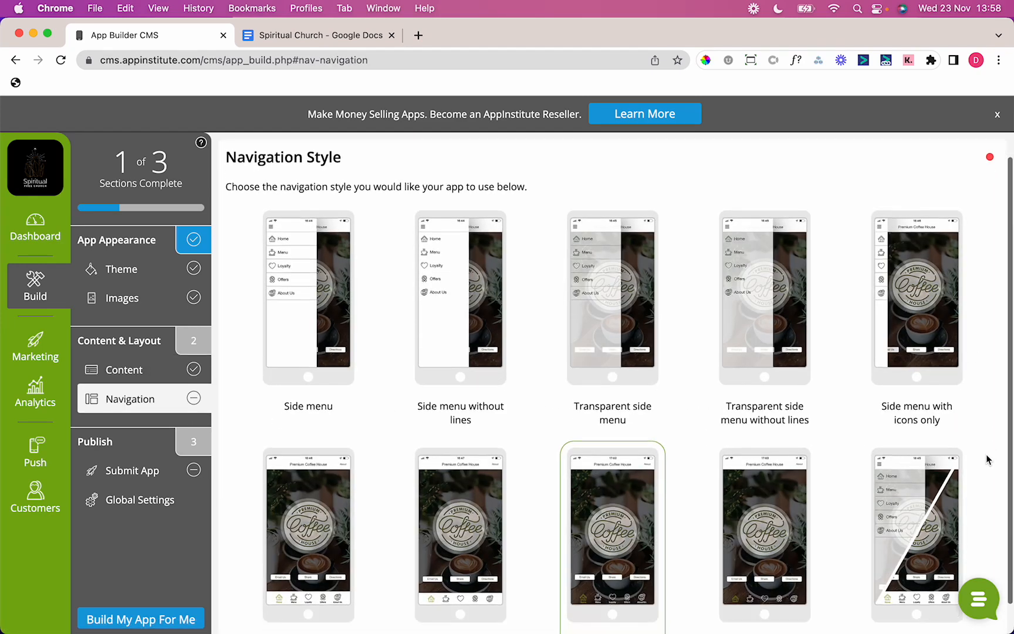
click(937, 471)
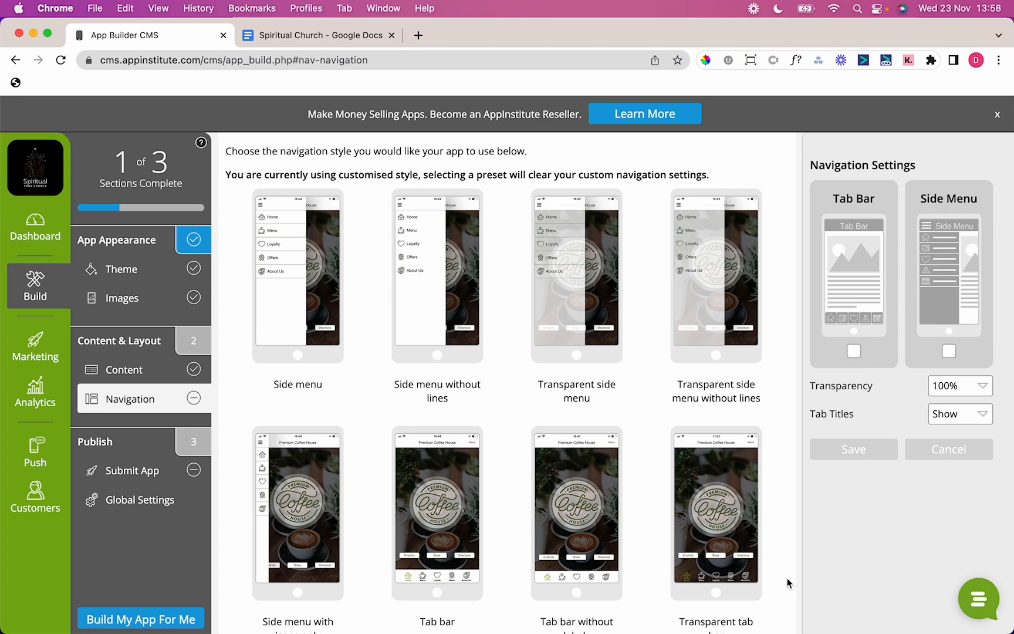
scroll(786, 583, down, 5)
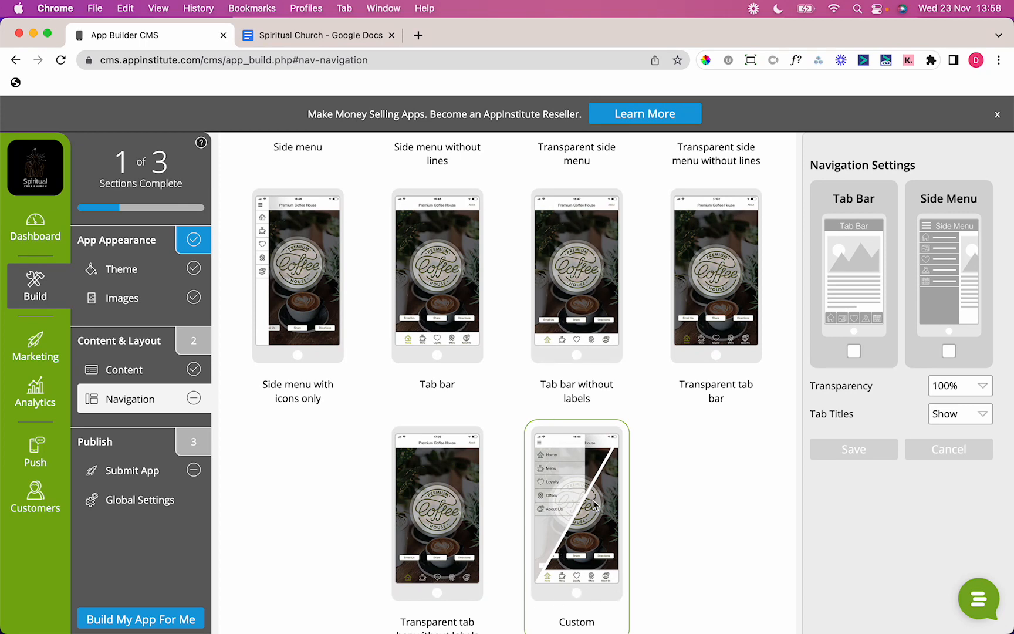
Enable the Tab Bar with 20% transparency, save the navigation settings, and return to the app's content.
click(853, 351)
click(957, 386)
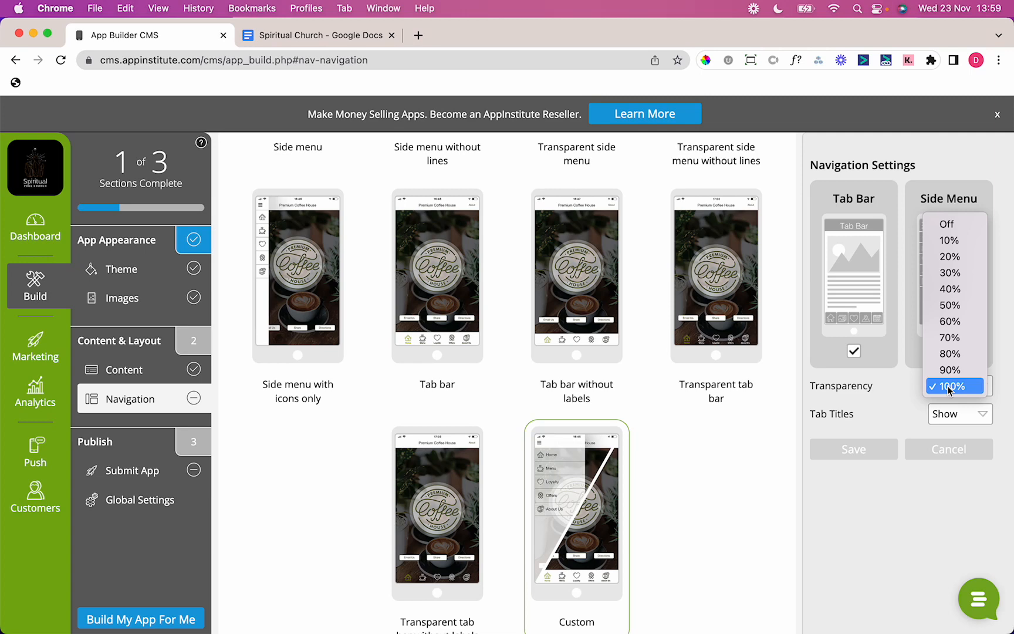
click(948, 256)
click(860, 446)
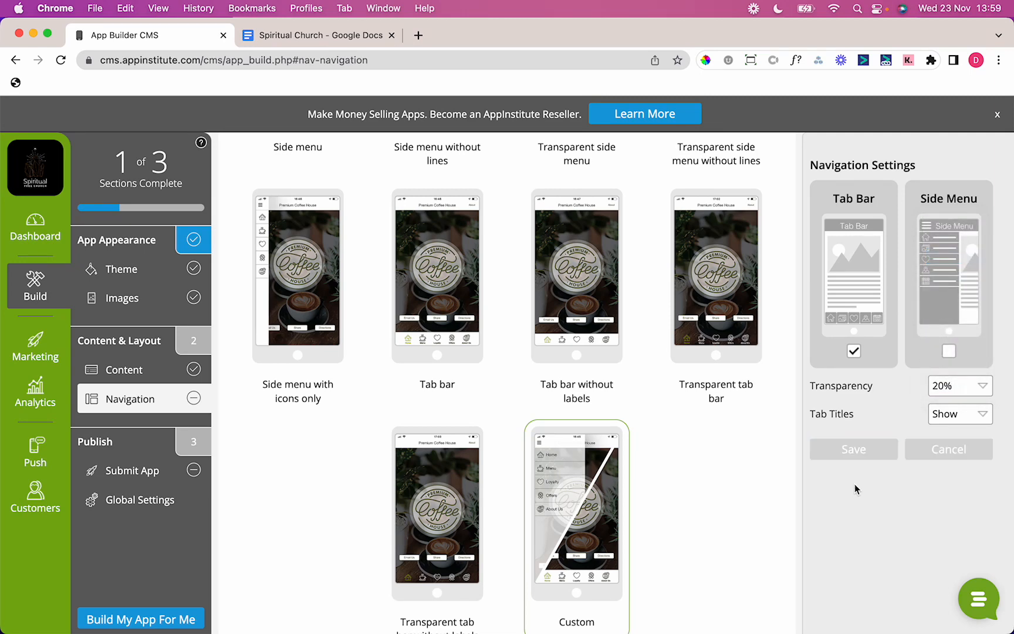
click(163, 376)
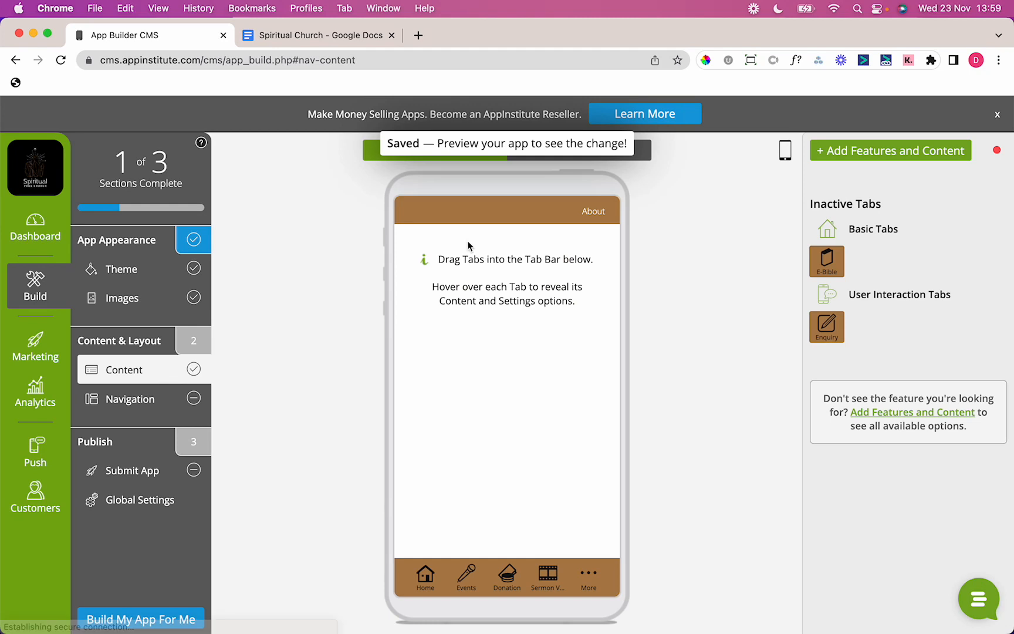
Check the Events tab in the app preview, then set its calendar view to List and save the booking tab.
click(638, 159)
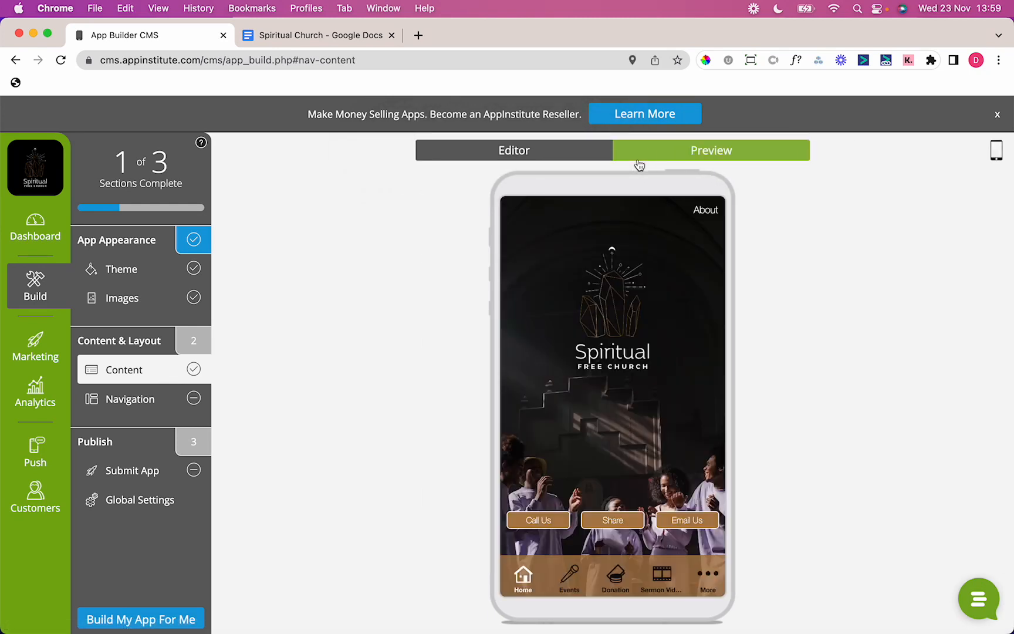
click(563, 584)
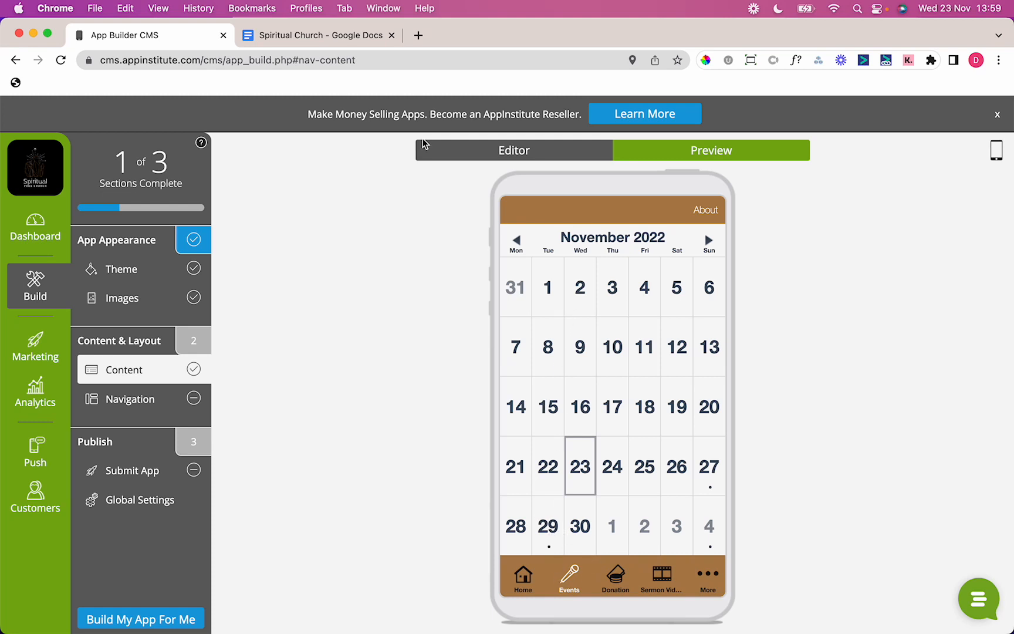
click(446, 150)
mouse_move(474, 560)
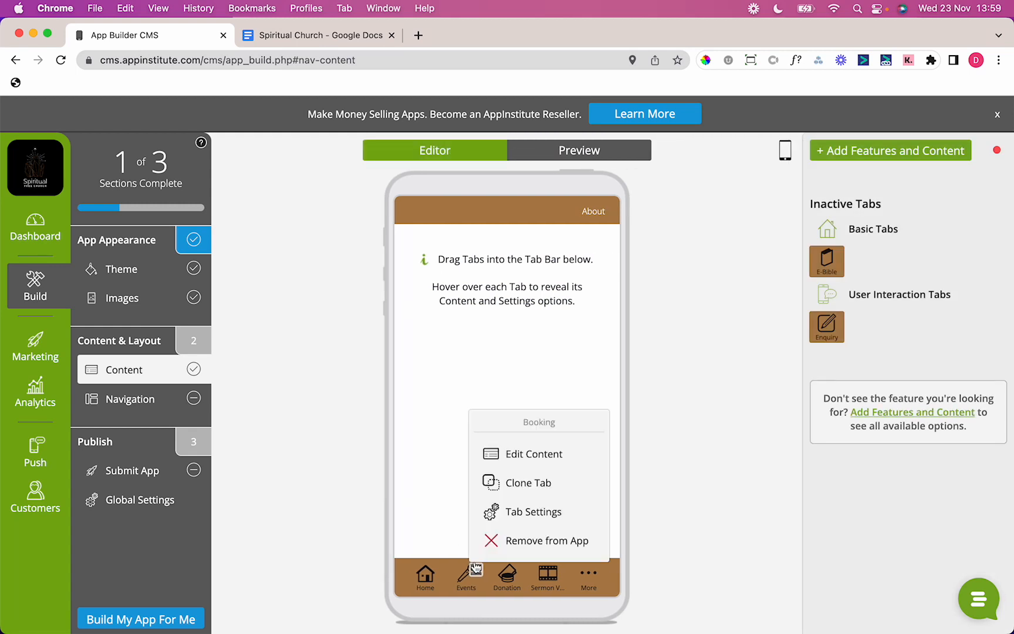
click(500, 453)
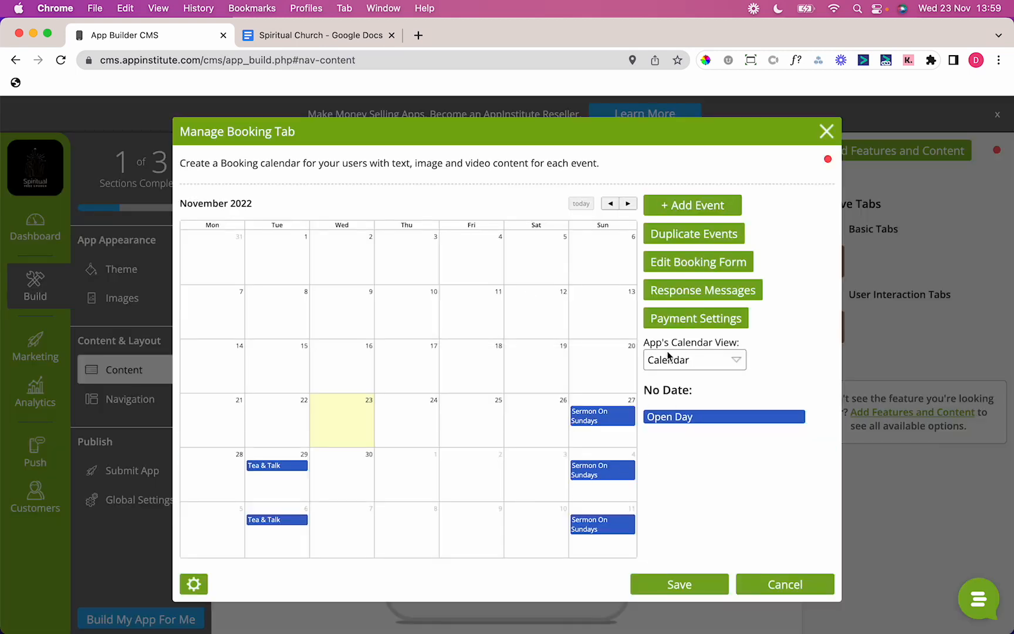
click(688, 367)
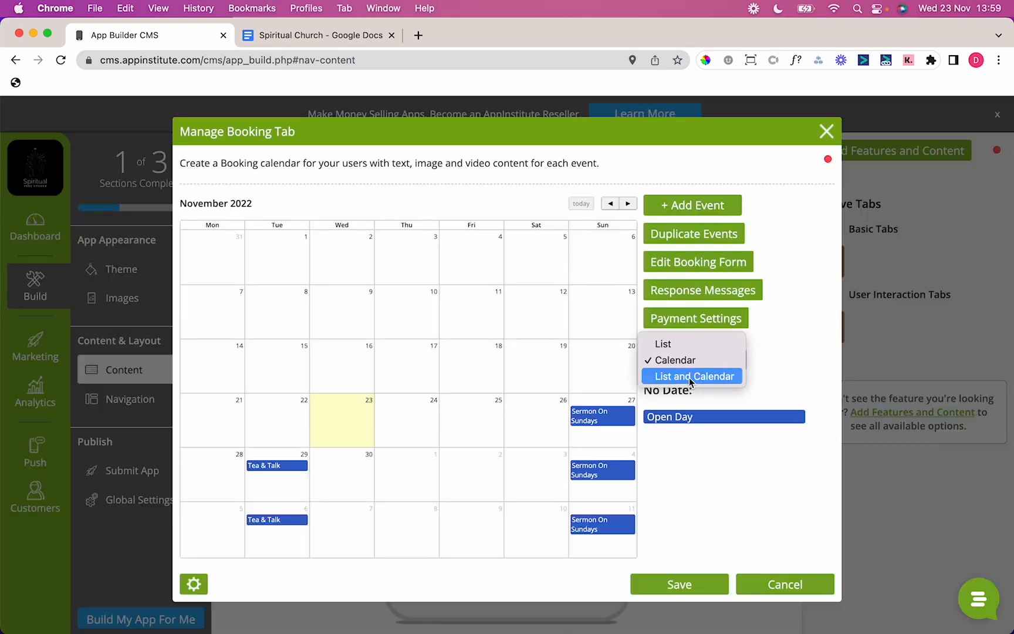
click(681, 347)
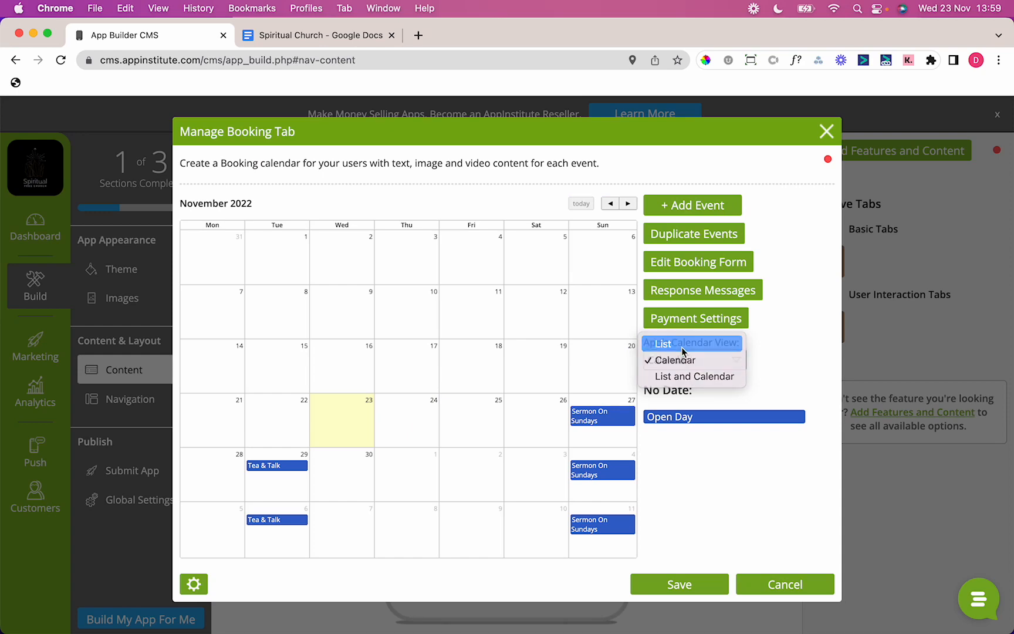
click(690, 585)
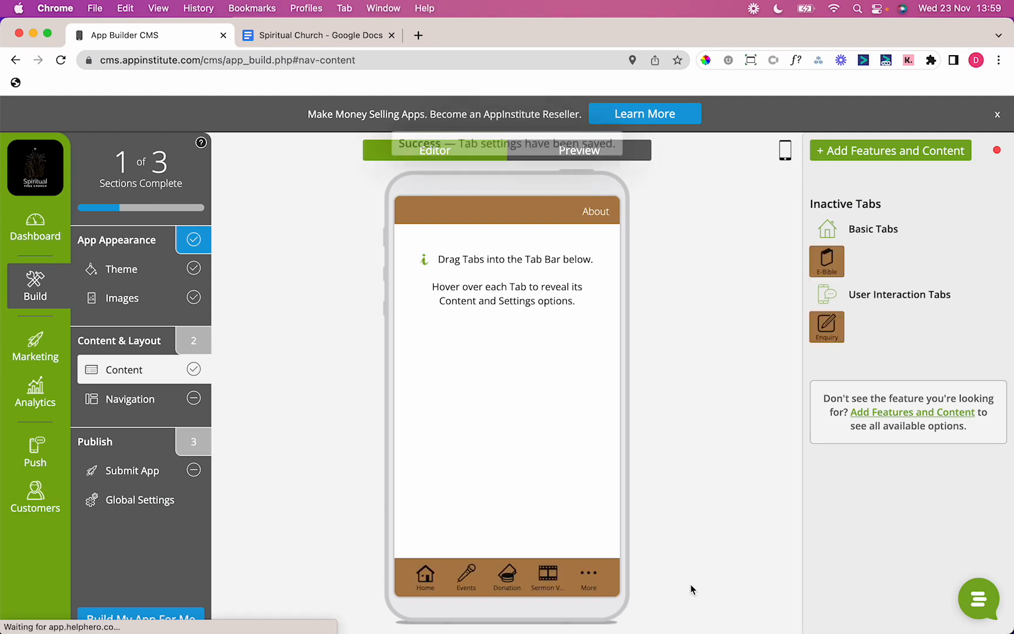
Preview the app again and examine the Events list and the contents of the Sermon Videos directory.
click(586, 154)
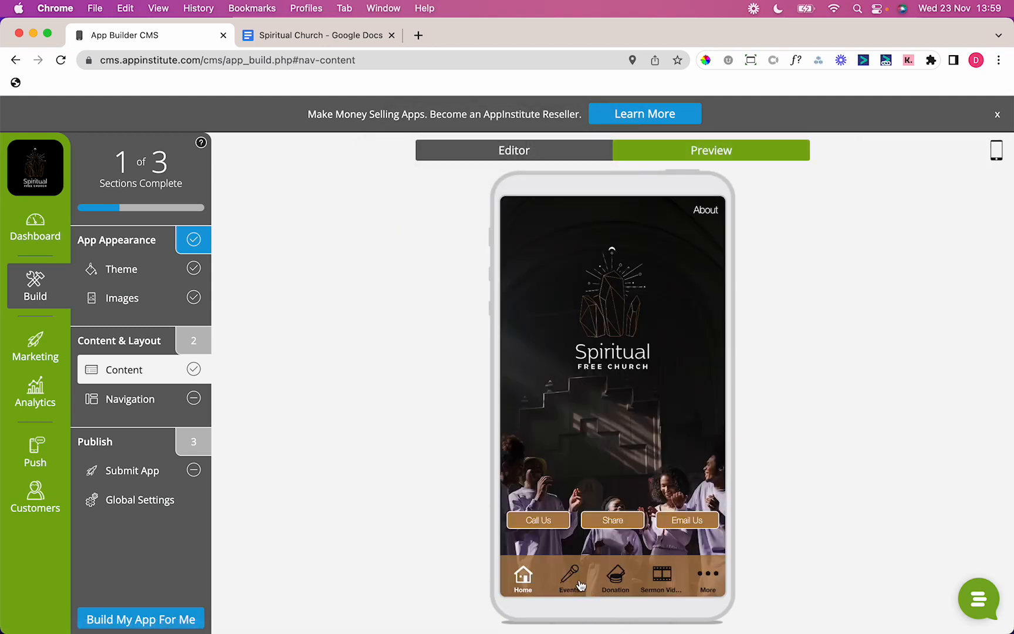
click(572, 581)
mouse_move(577, 459)
mouse_down()
mouse_move(574, 192)
mouse_move(570, 460)
mouse_up()
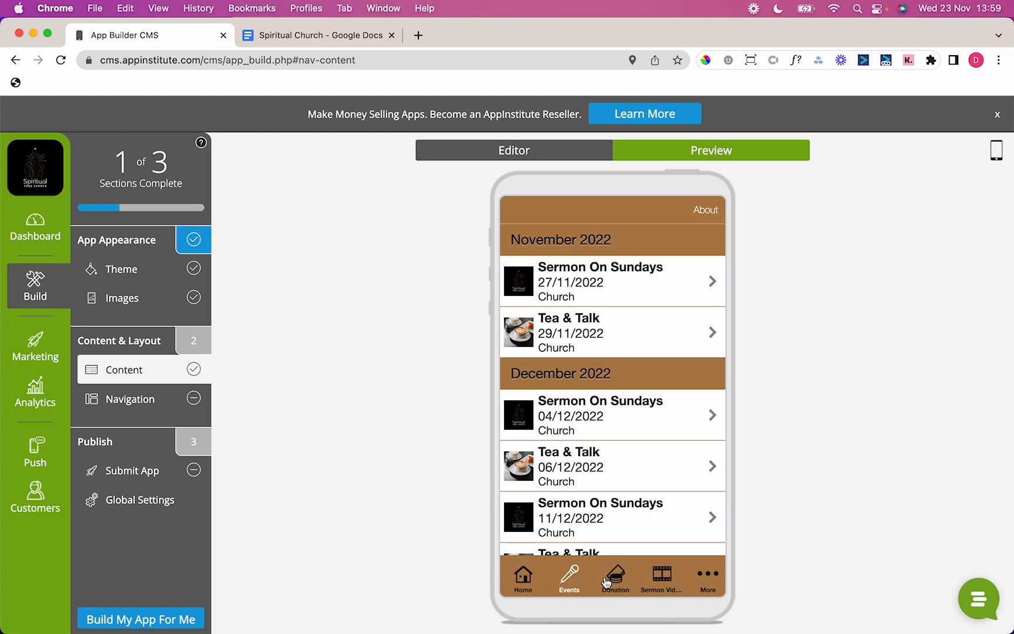
click(657, 583)
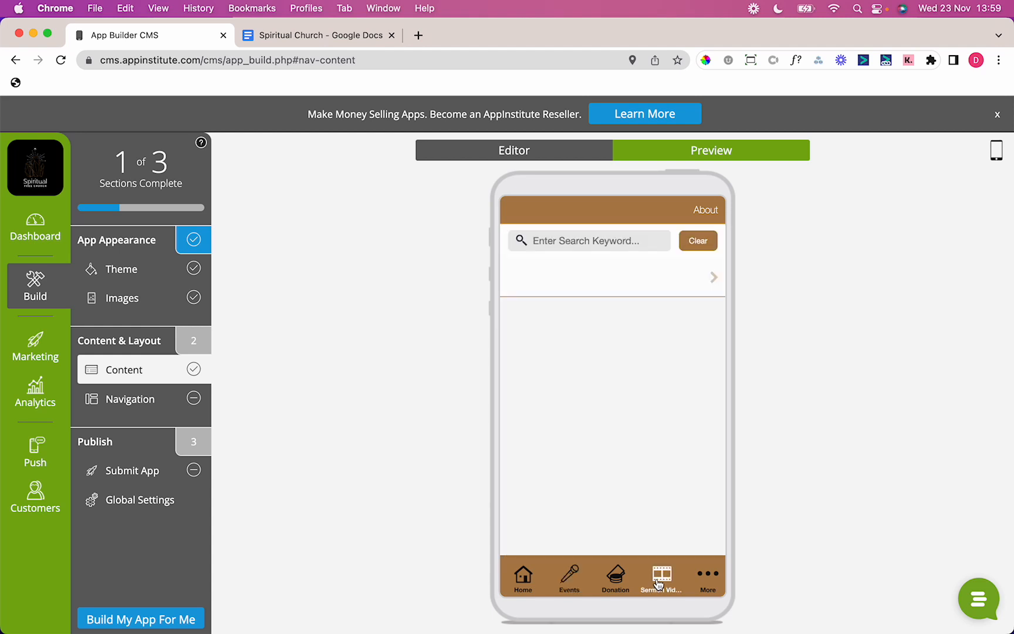
click(610, 290)
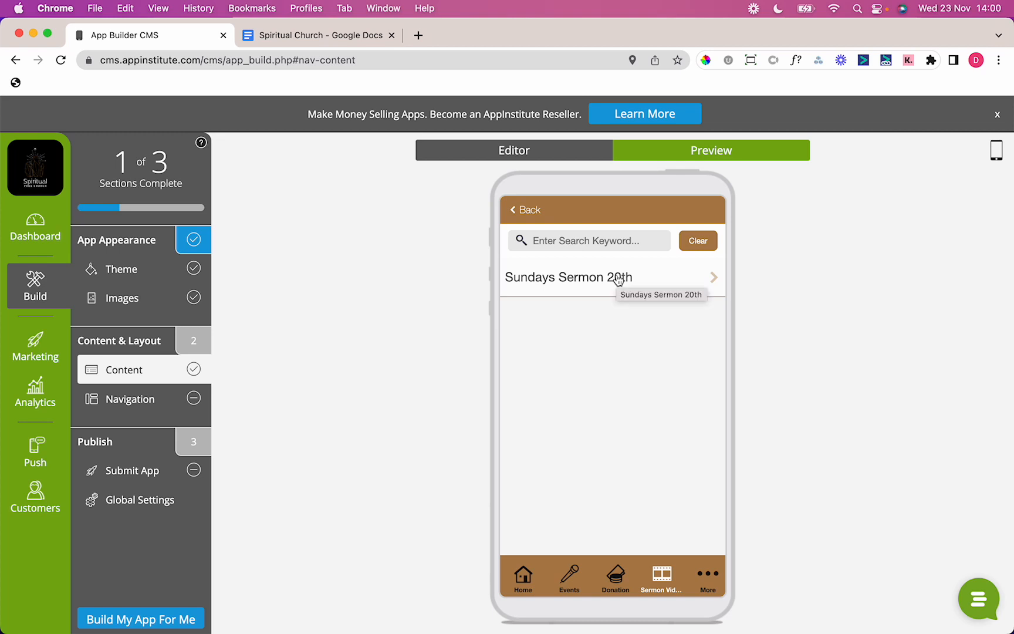
Examine the Prayer form and the full About Us page among the additional tabs in the app preview.
click(706, 577)
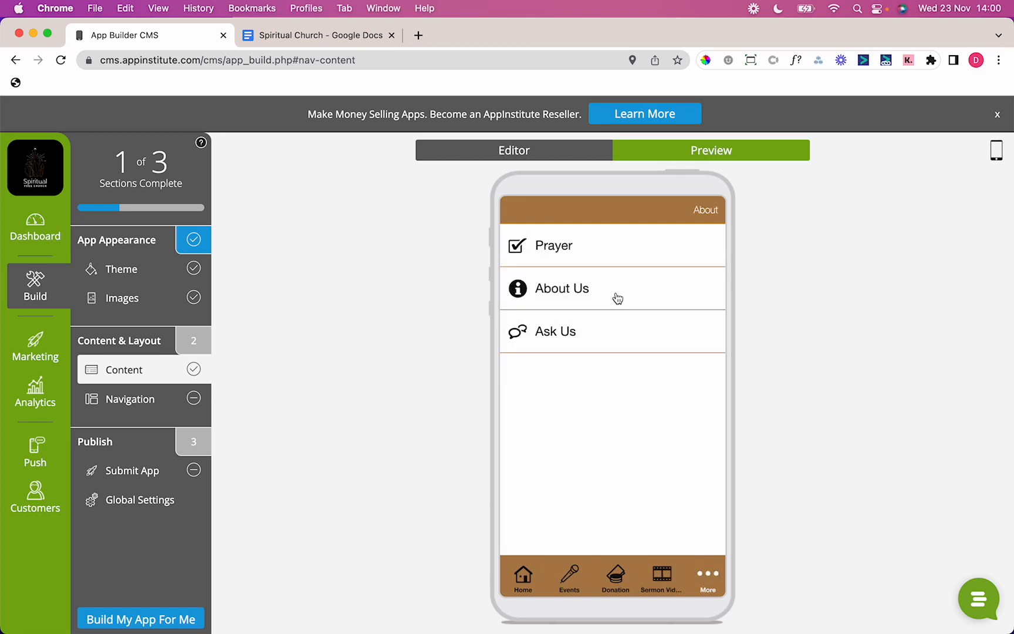
click(602, 263)
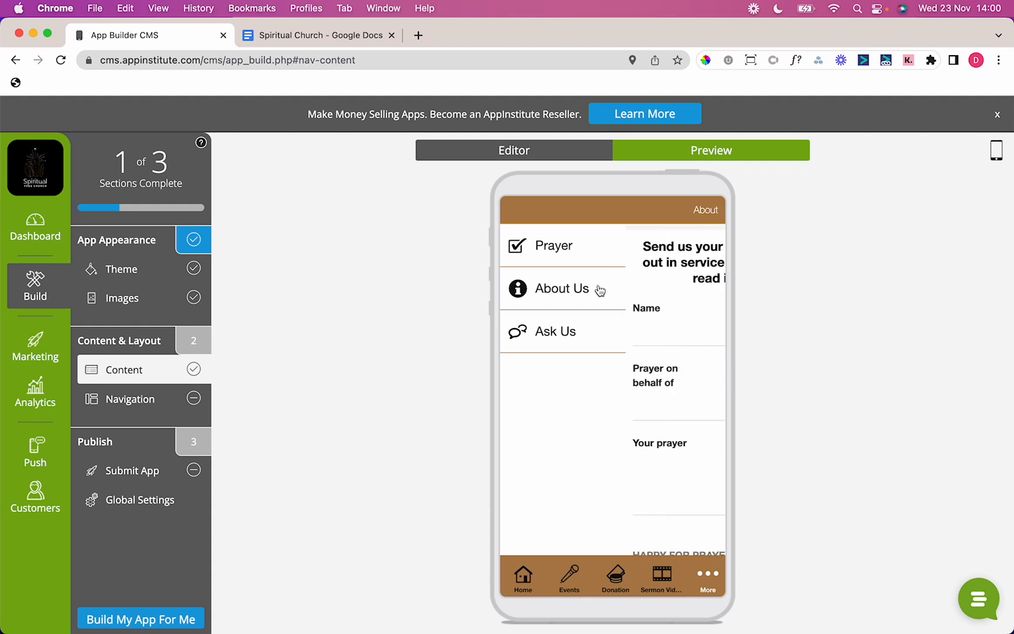
click(536, 215)
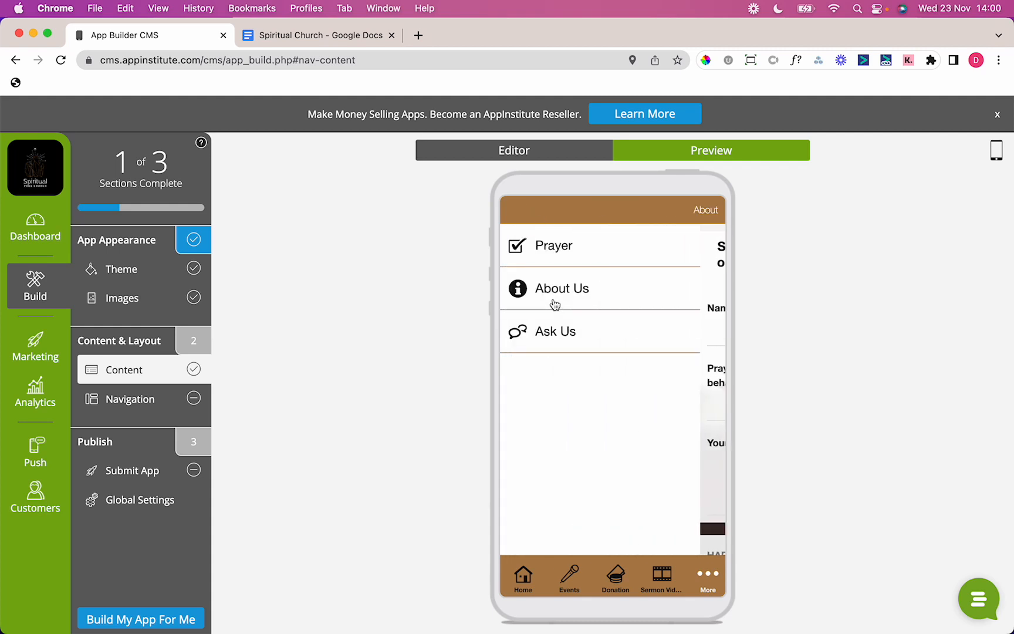
click(554, 299)
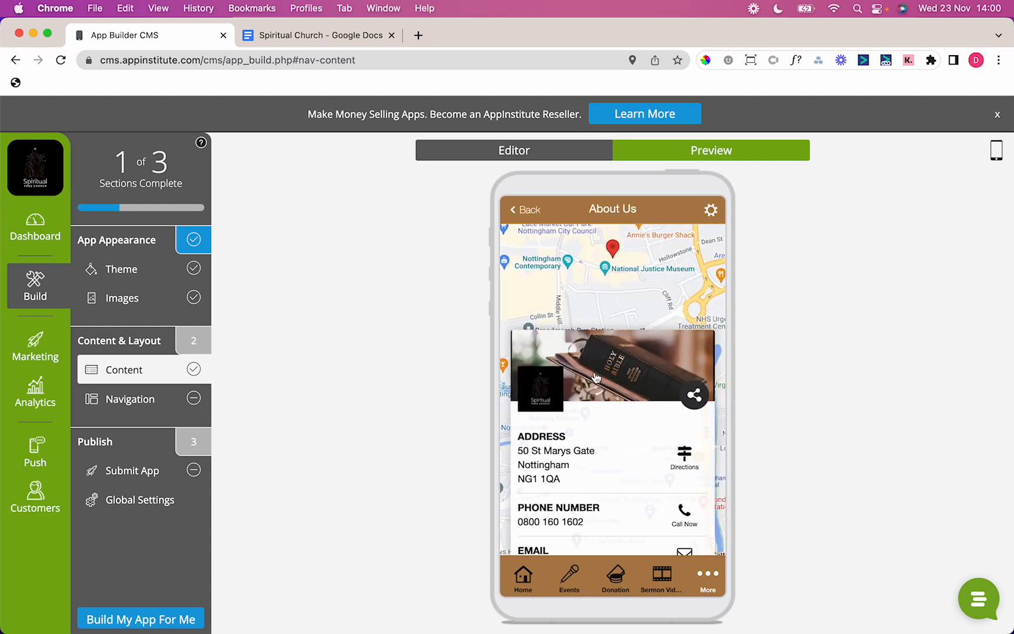
drag(603, 427, 604, 255)
click(605, 423)
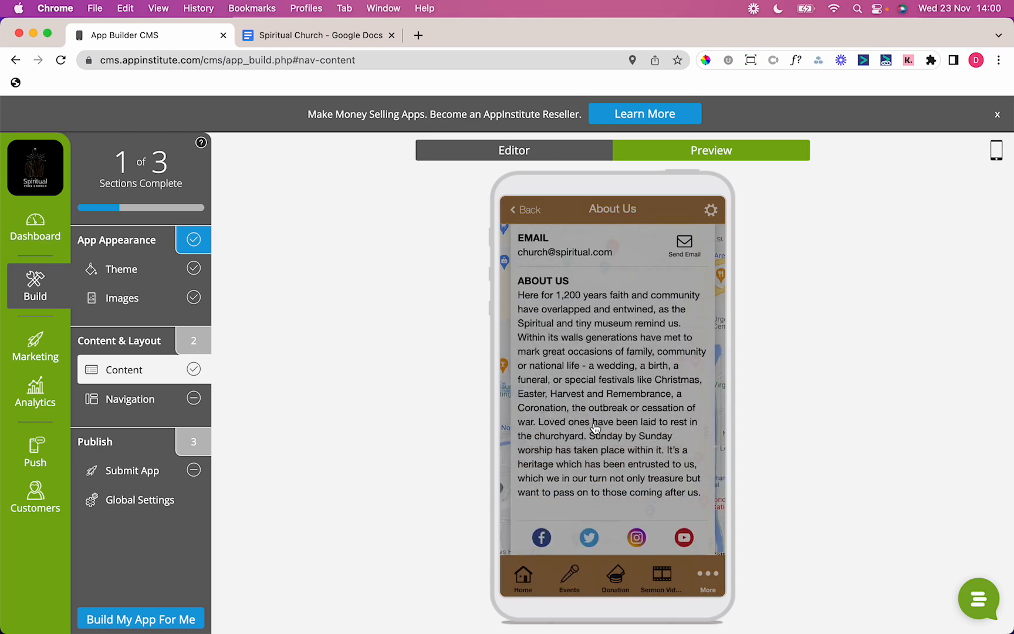